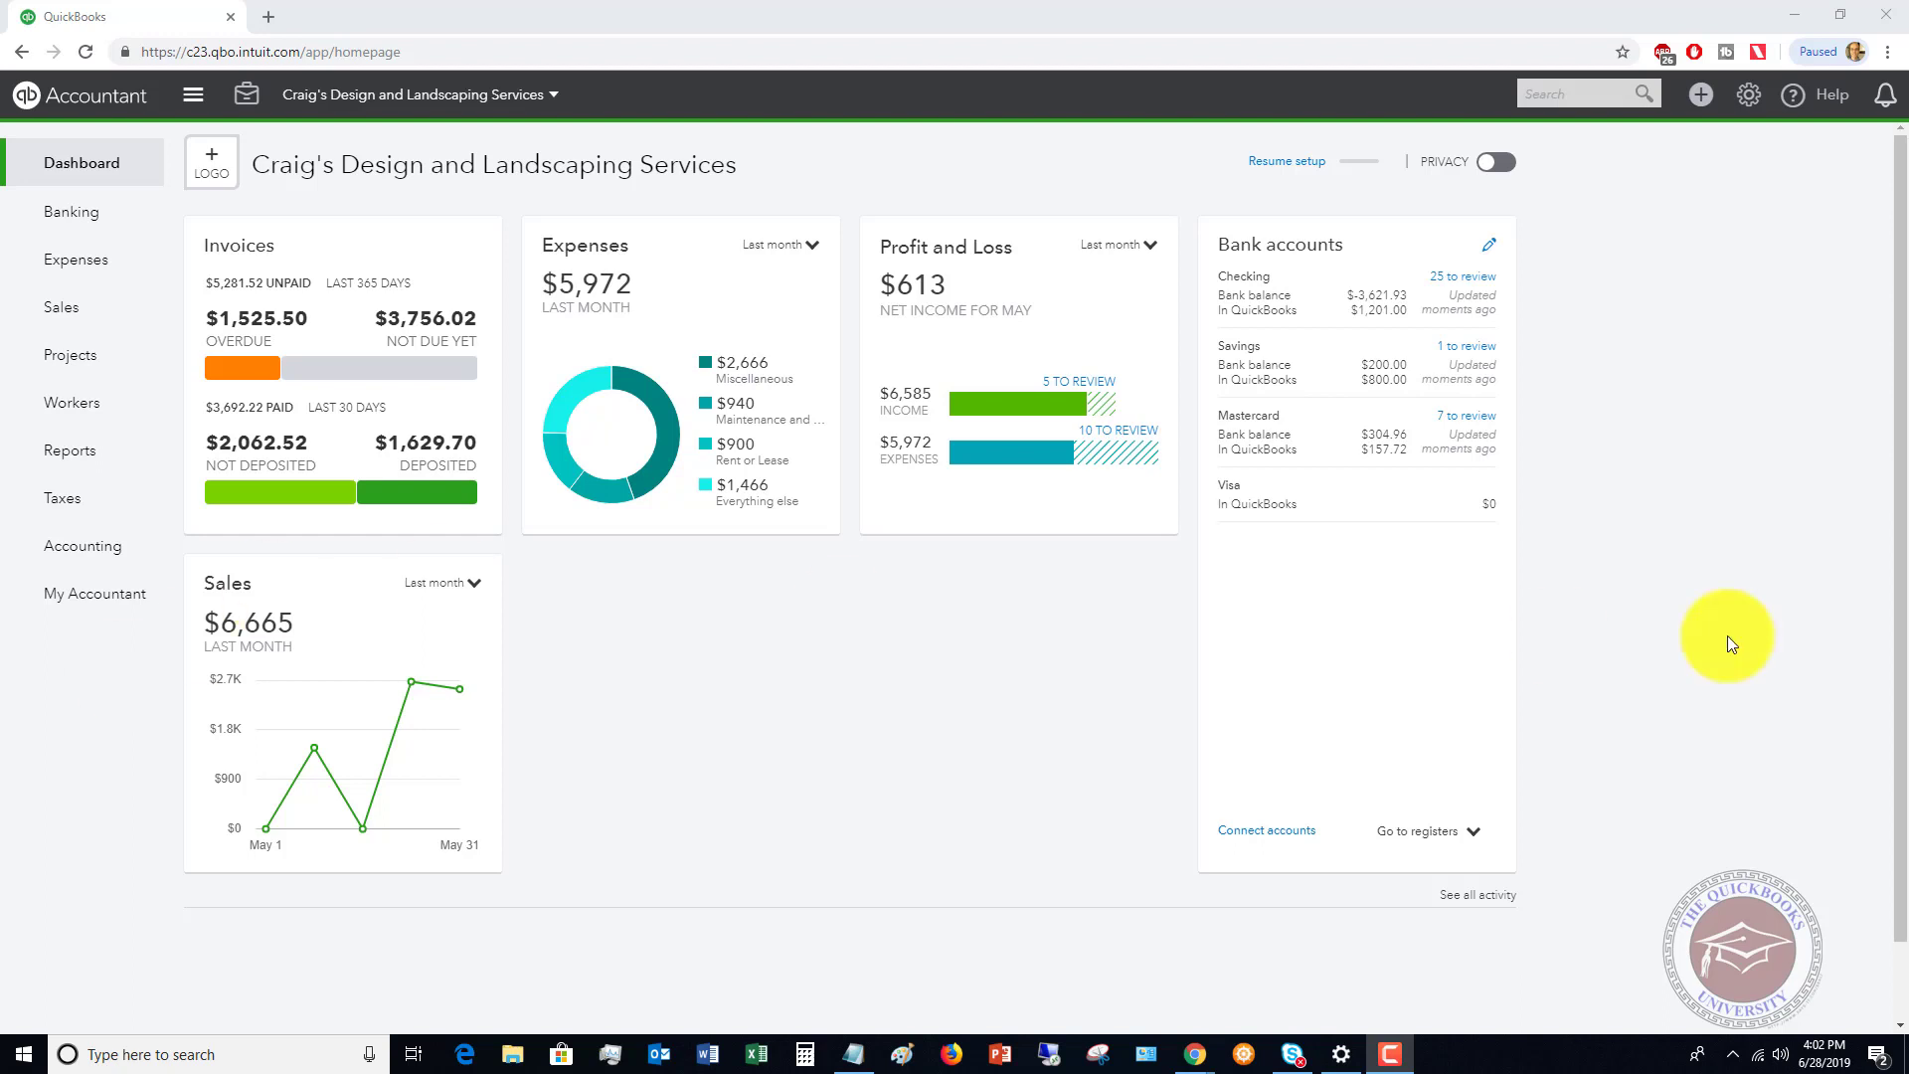
# Create a new invoice style from Custom Form Styles and open its design editor
pyautogui.click(1749, 97)
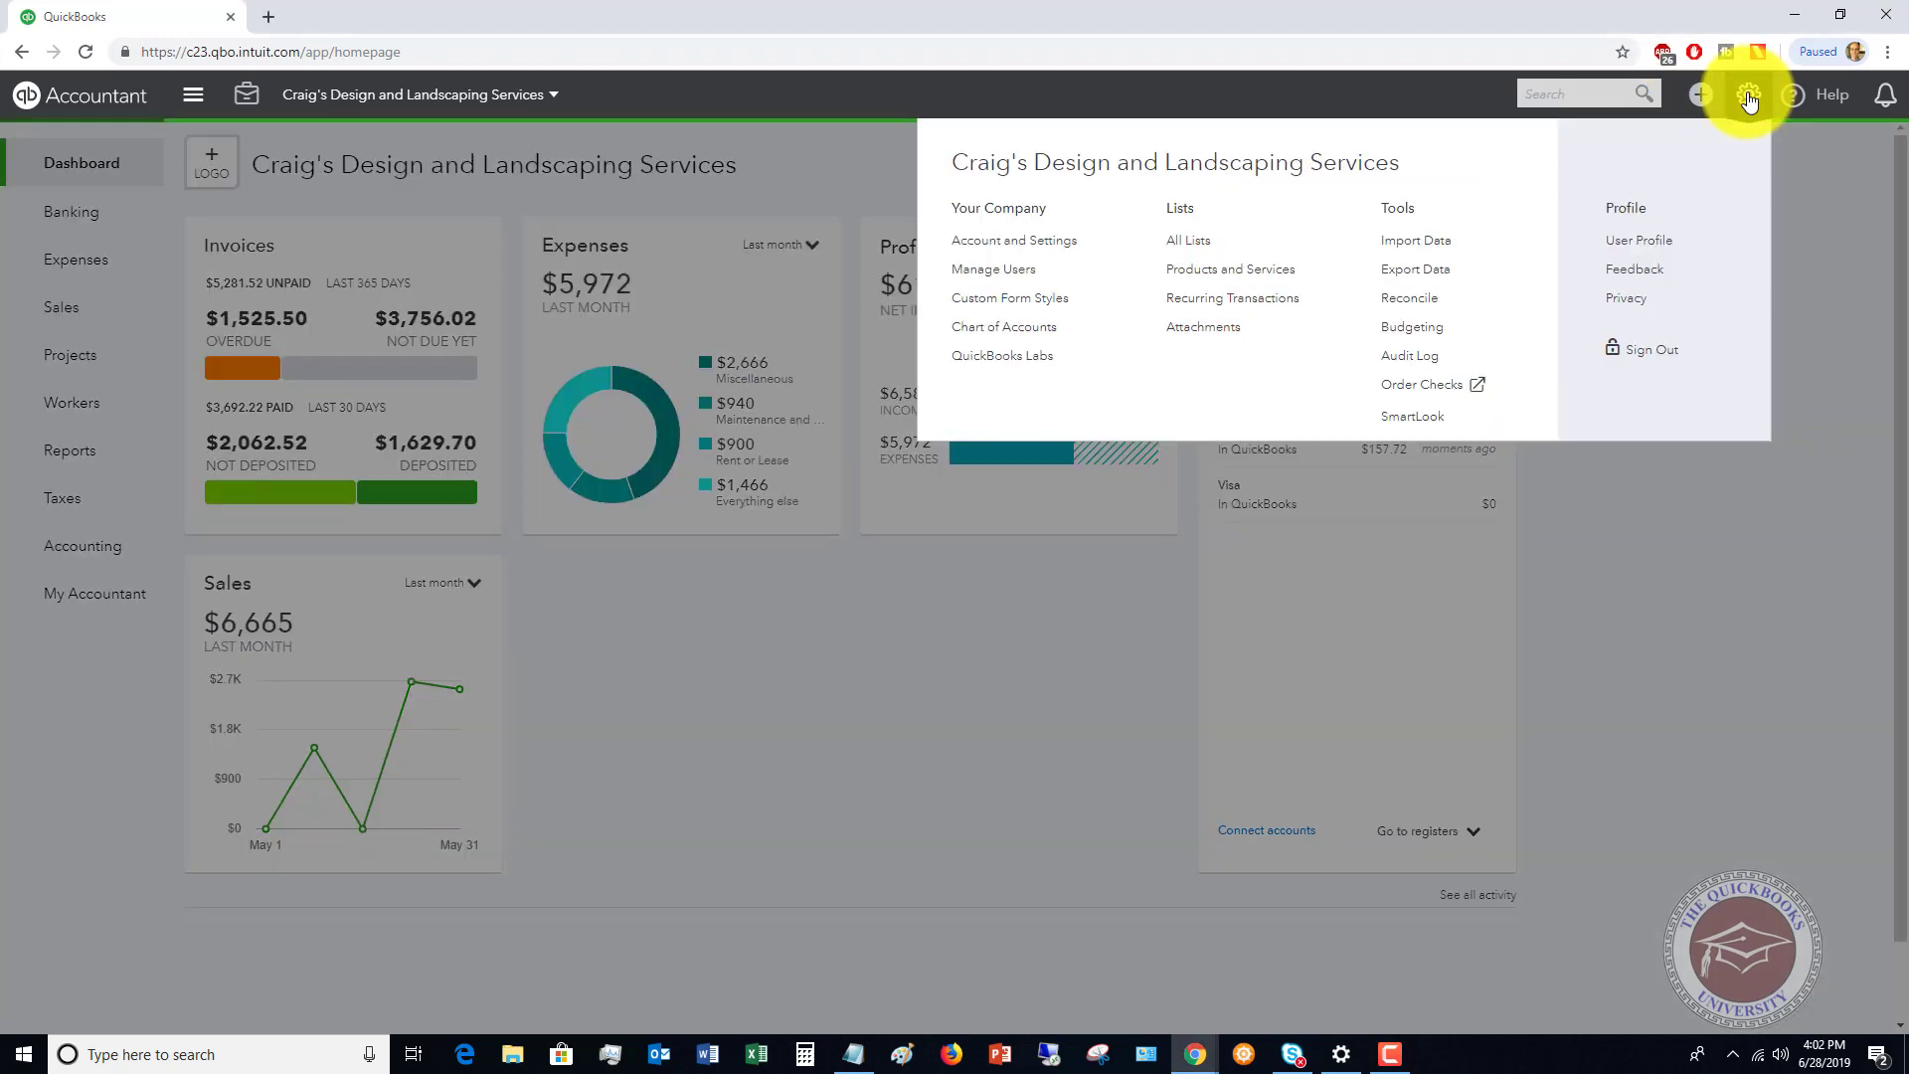
pyautogui.click(1011, 304)
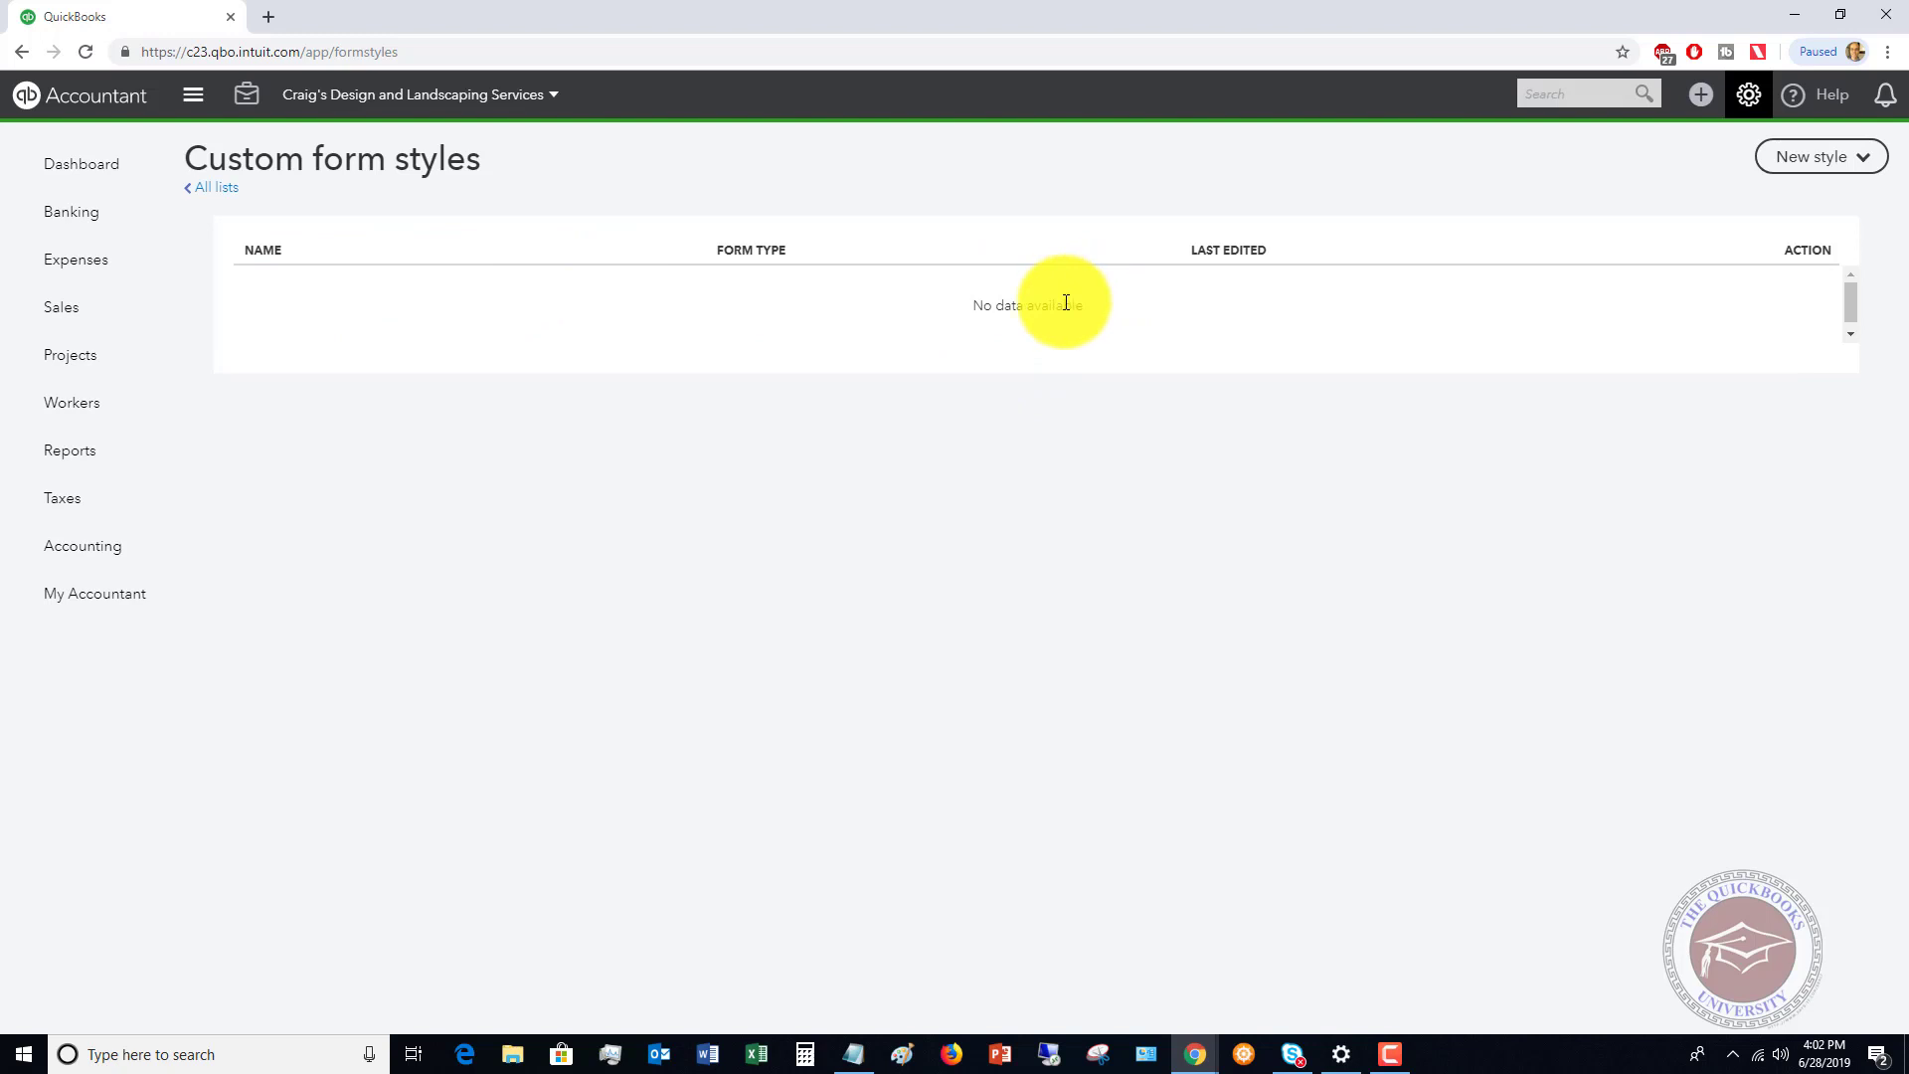
pyautogui.click(1864, 162)
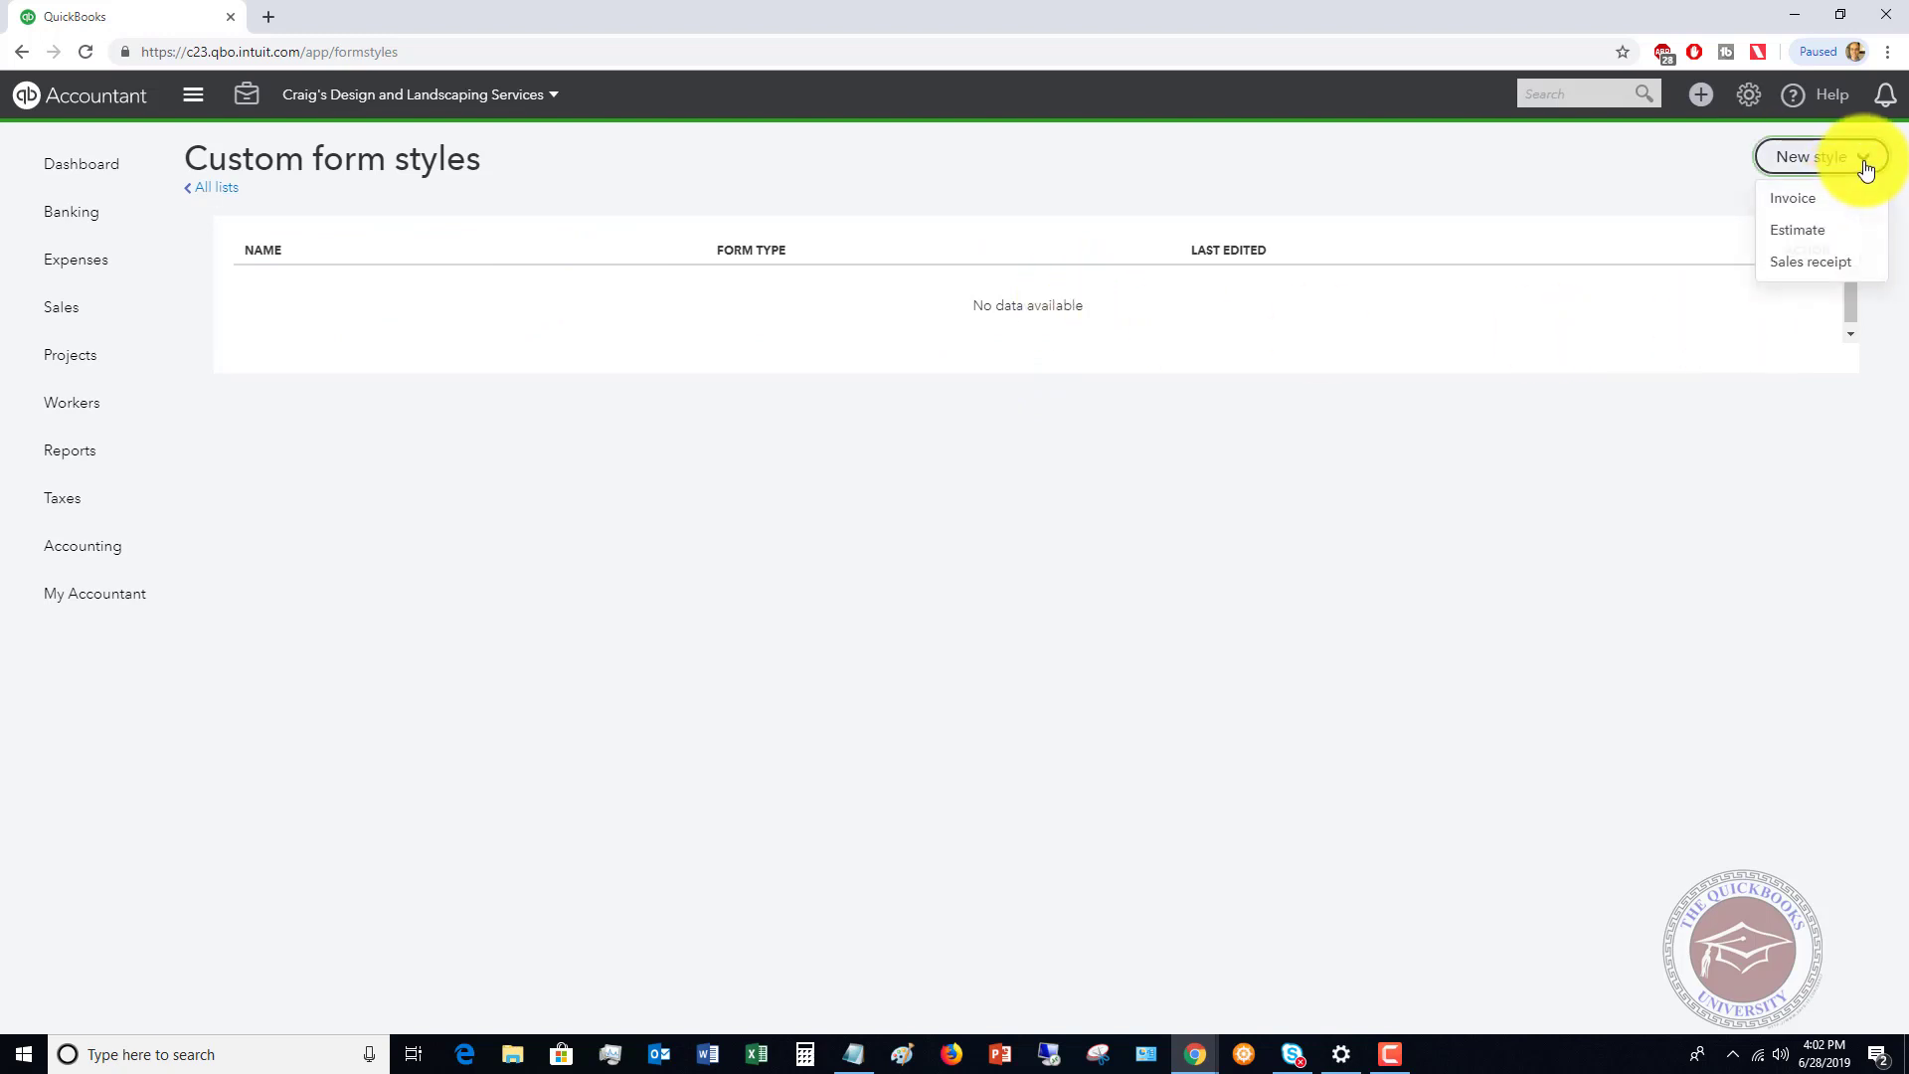
pyautogui.click(1808, 201)
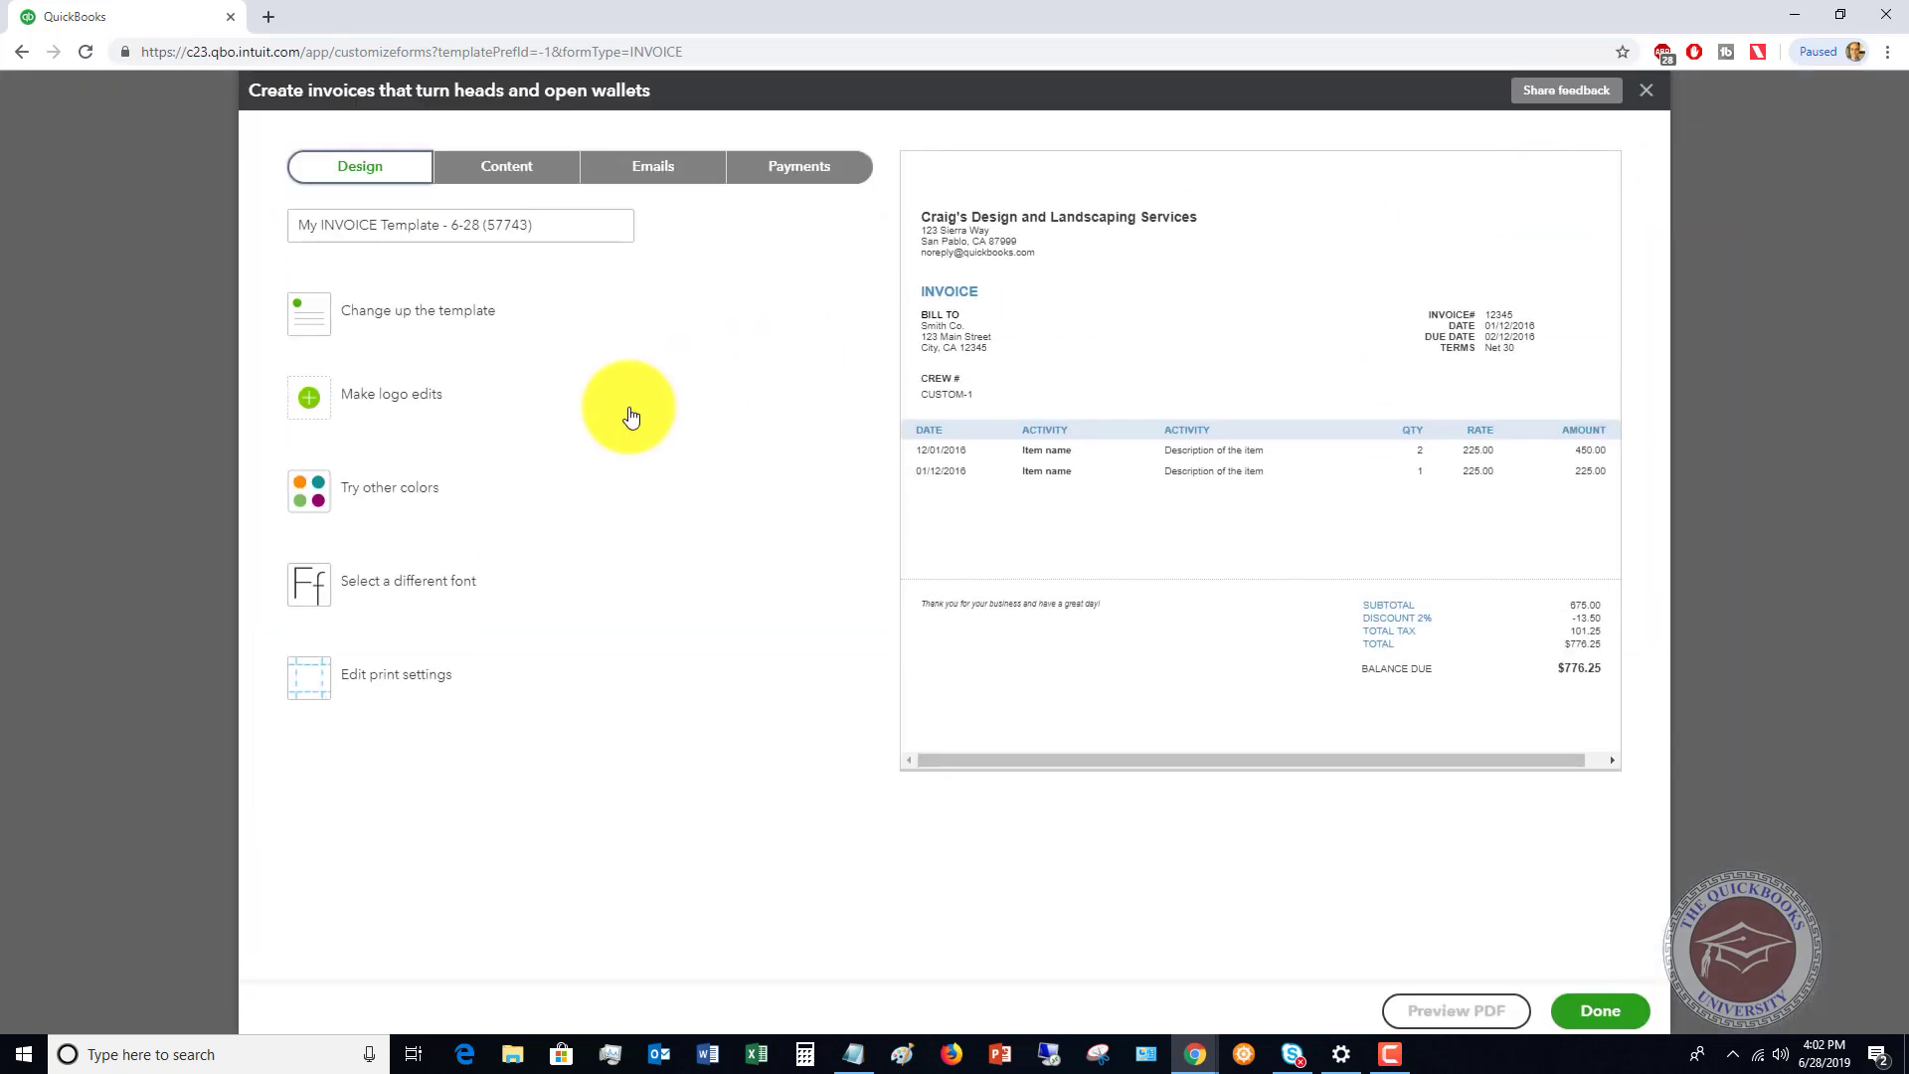
# Replace the invoice style's name with 'My Custom Invoice'
pyautogui.click(554, 224)
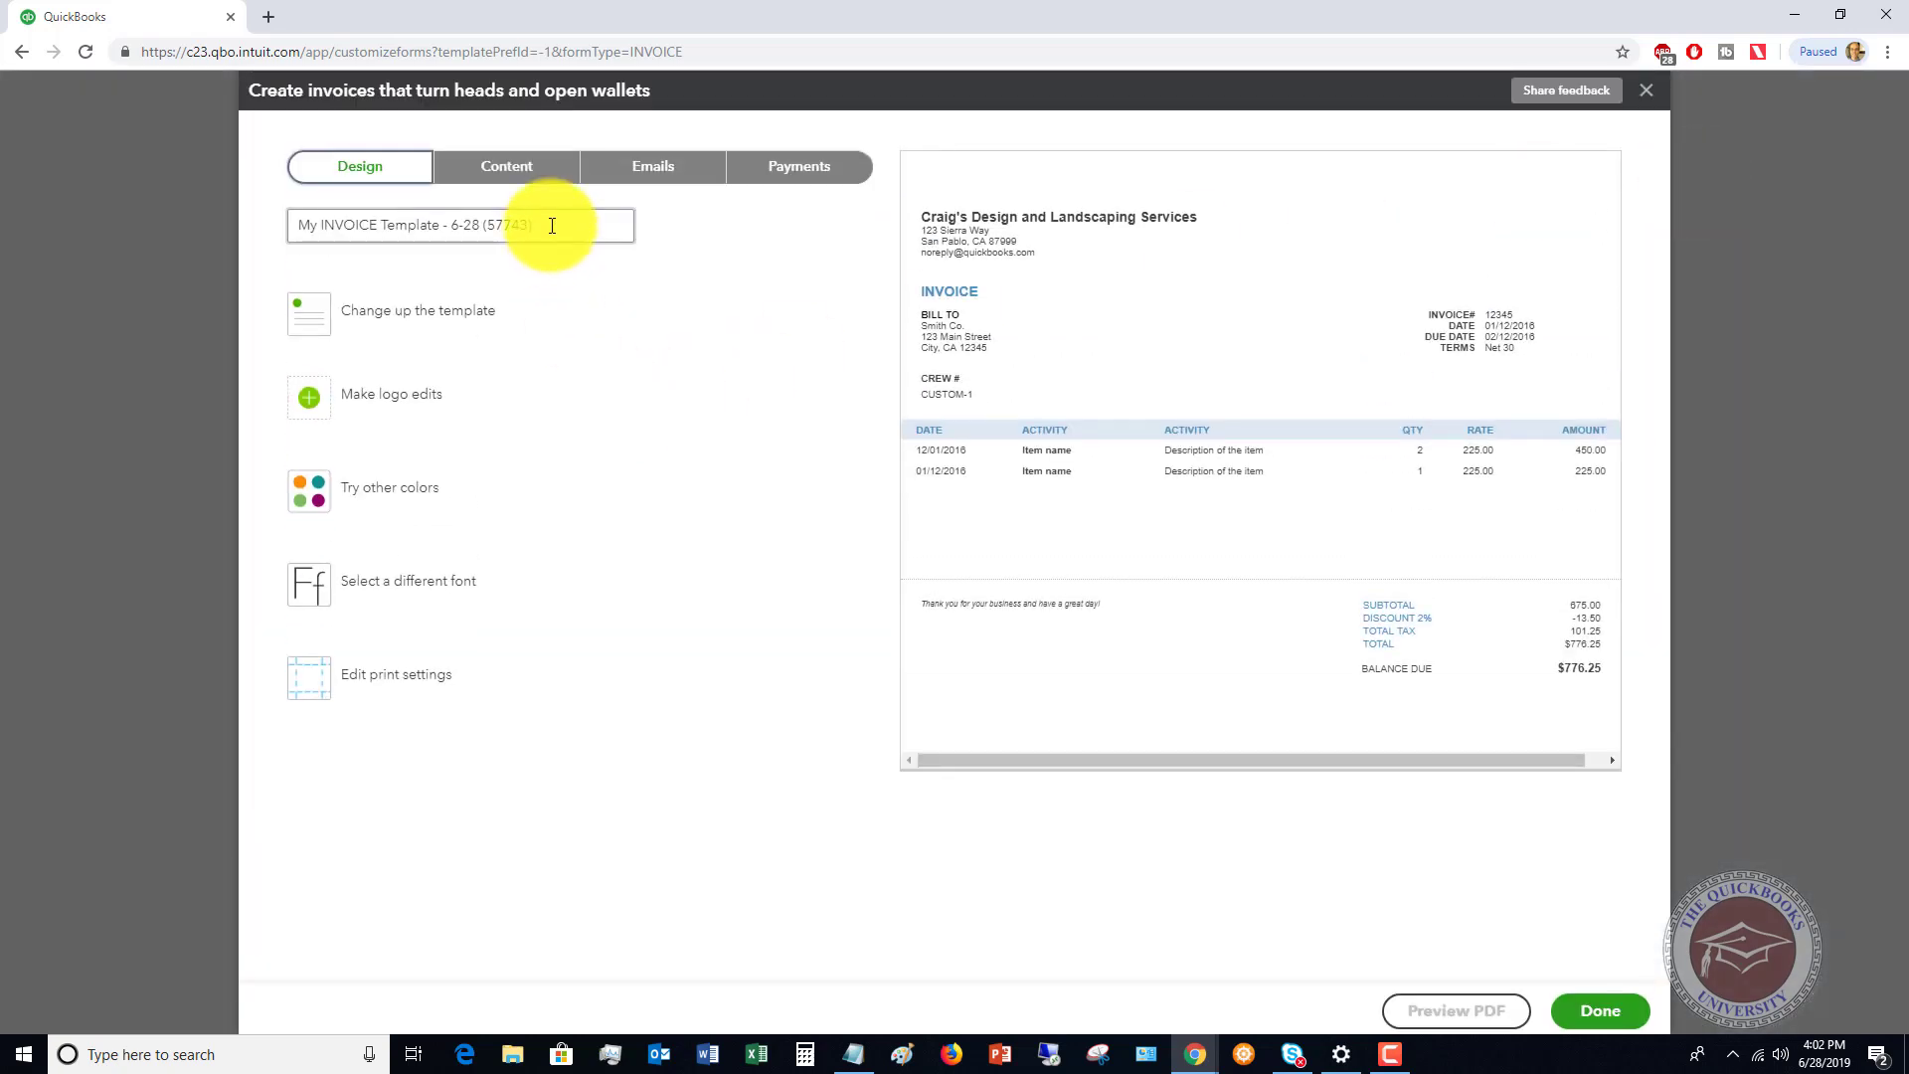
pyautogui.moveTo(546, 223); pyautogui.dragTo(213, 231)
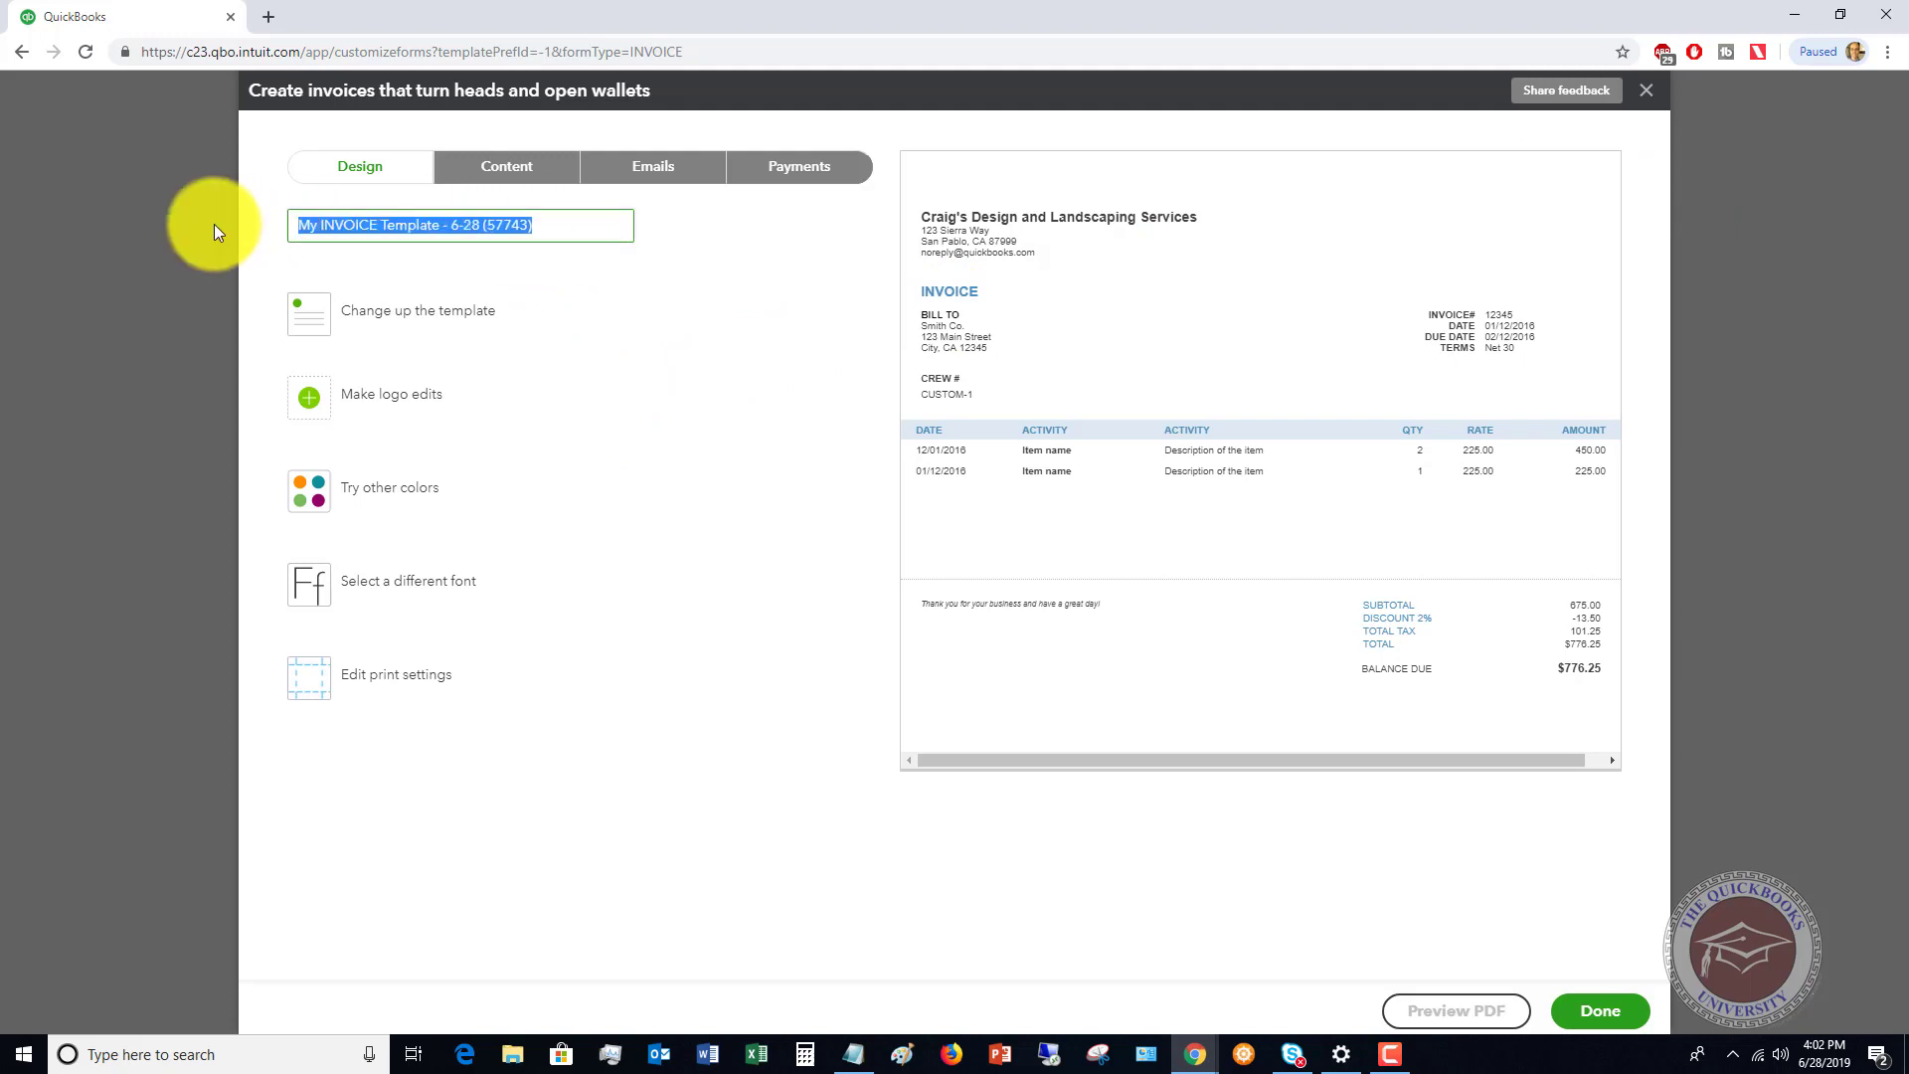
pyautogui.write('My Cus')
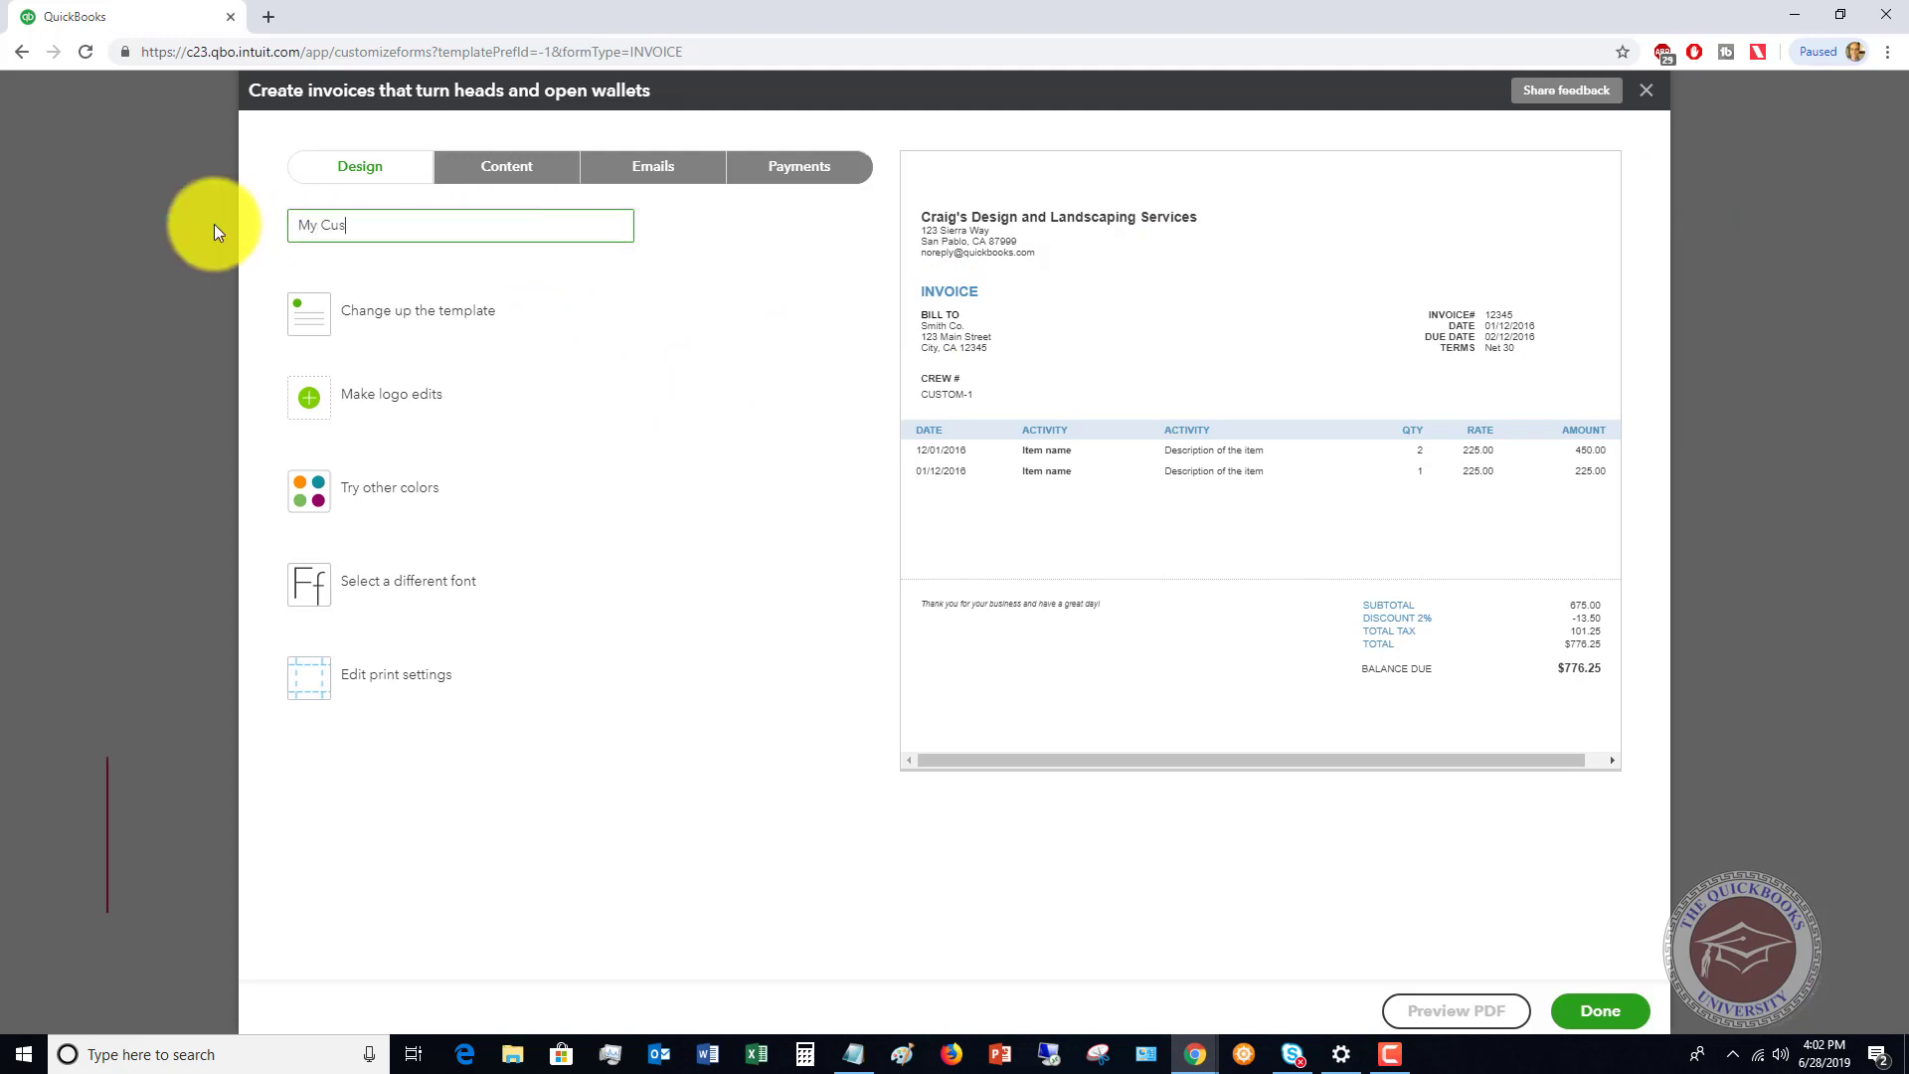
pyautogui.write('tom Invoice')
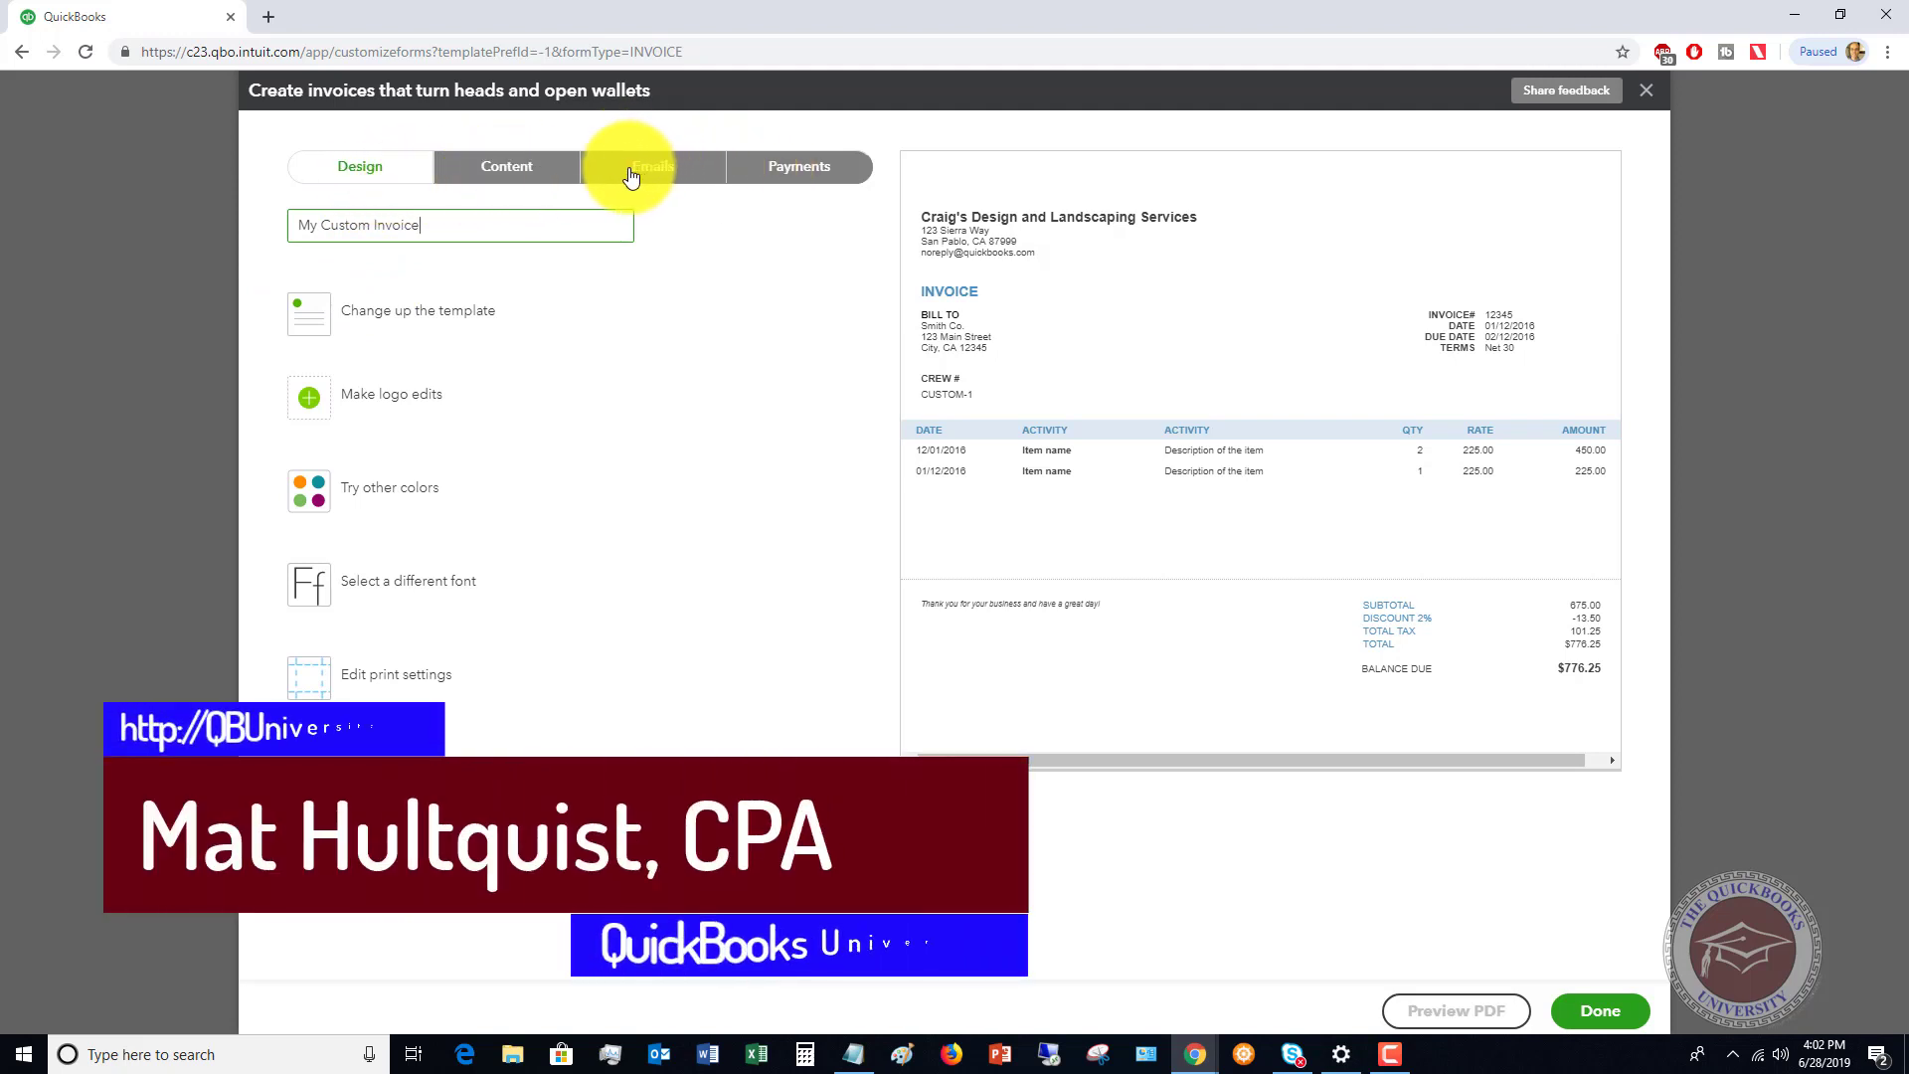
# Preview the Fresh, Bold, Friendly, Modern and Airy new layouts, then settle on Airy classic
pyautogui.click(388, 313)
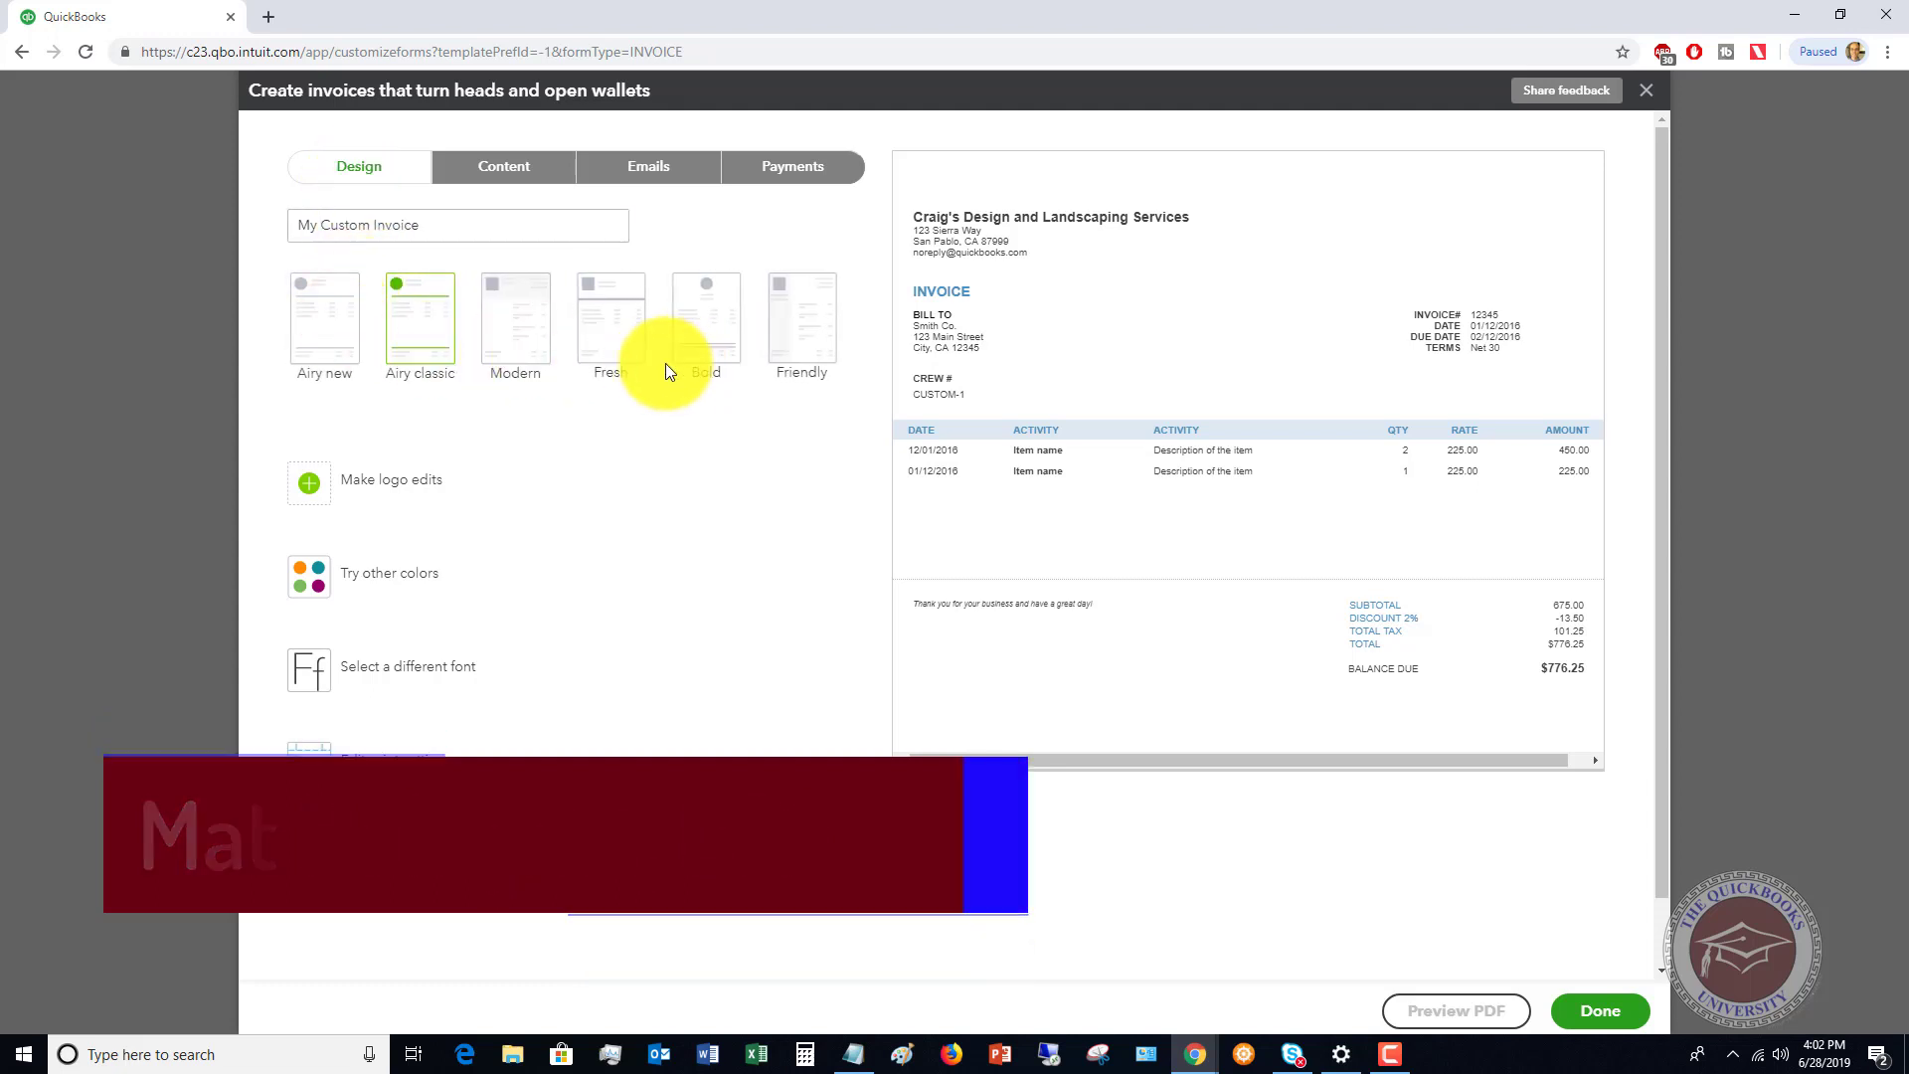
pyautogui.click(614, 312)
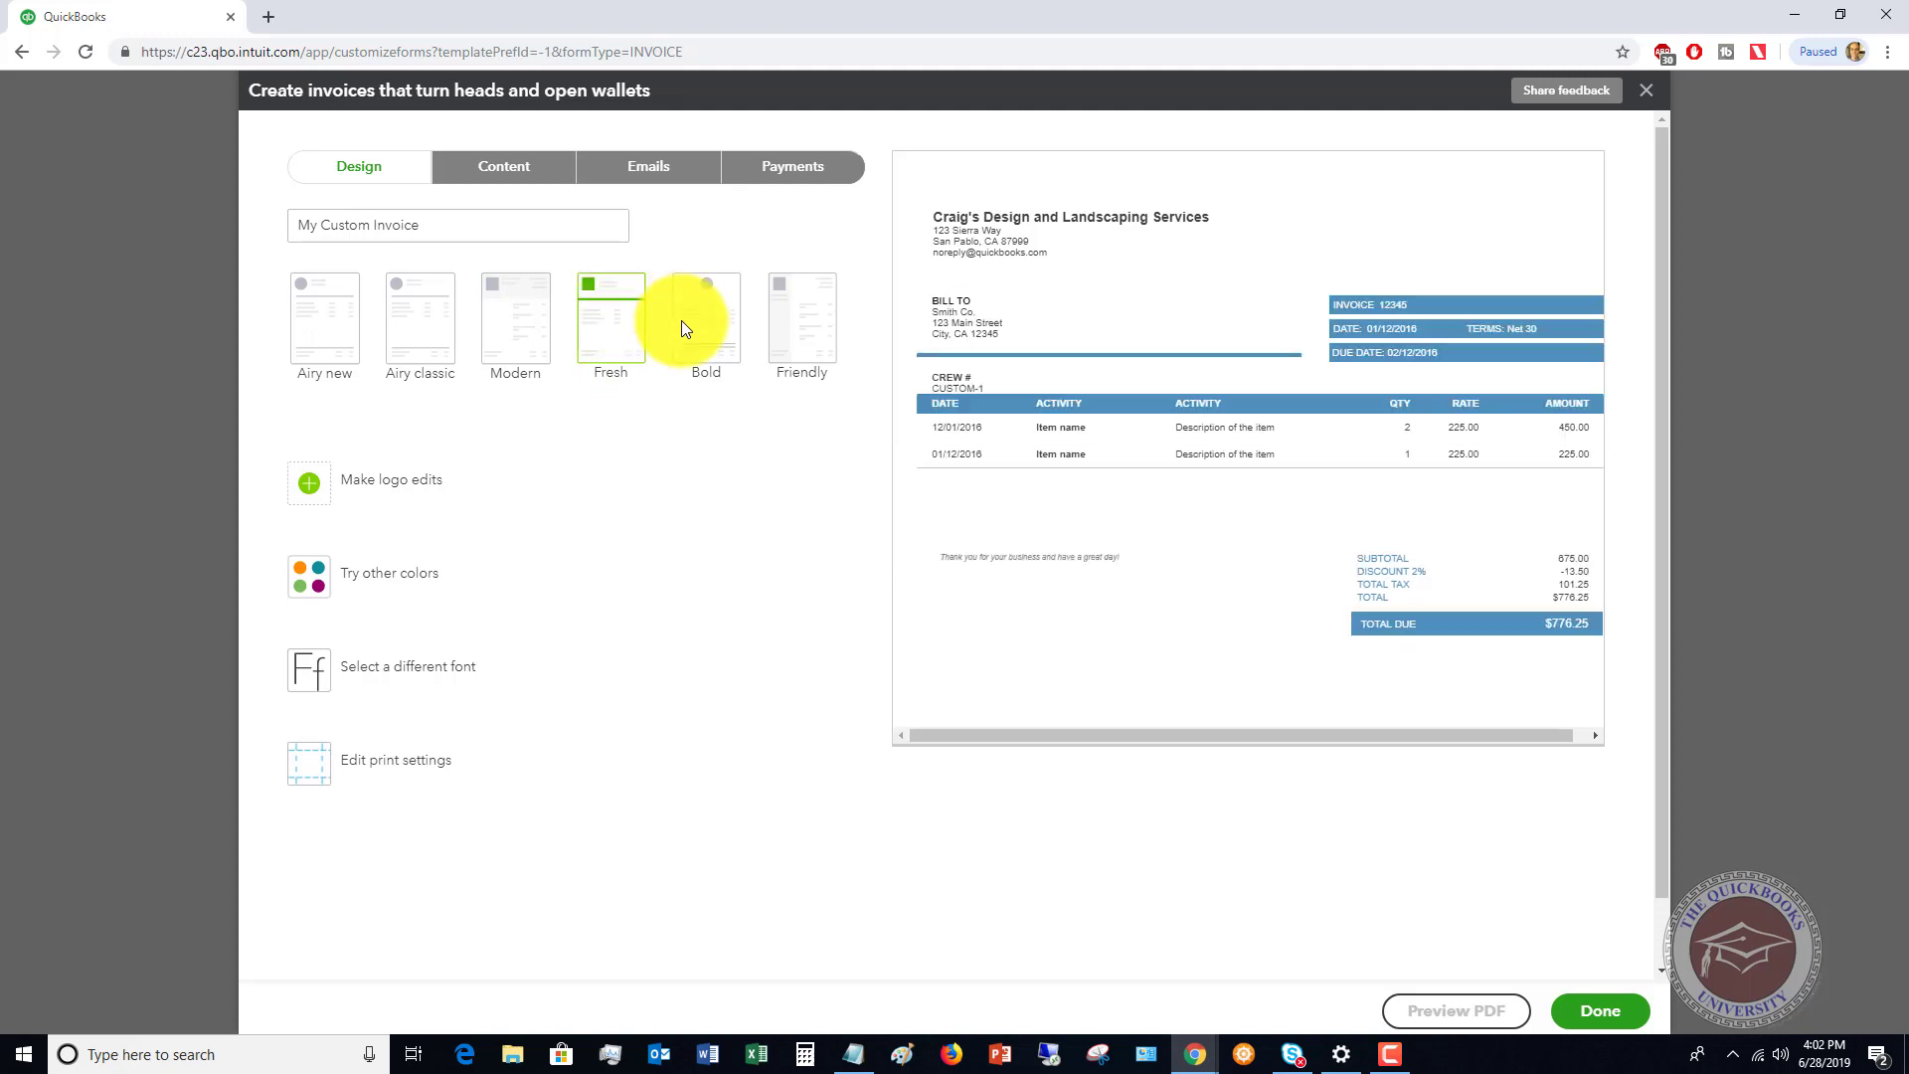
pyautogui.click(711, 328)
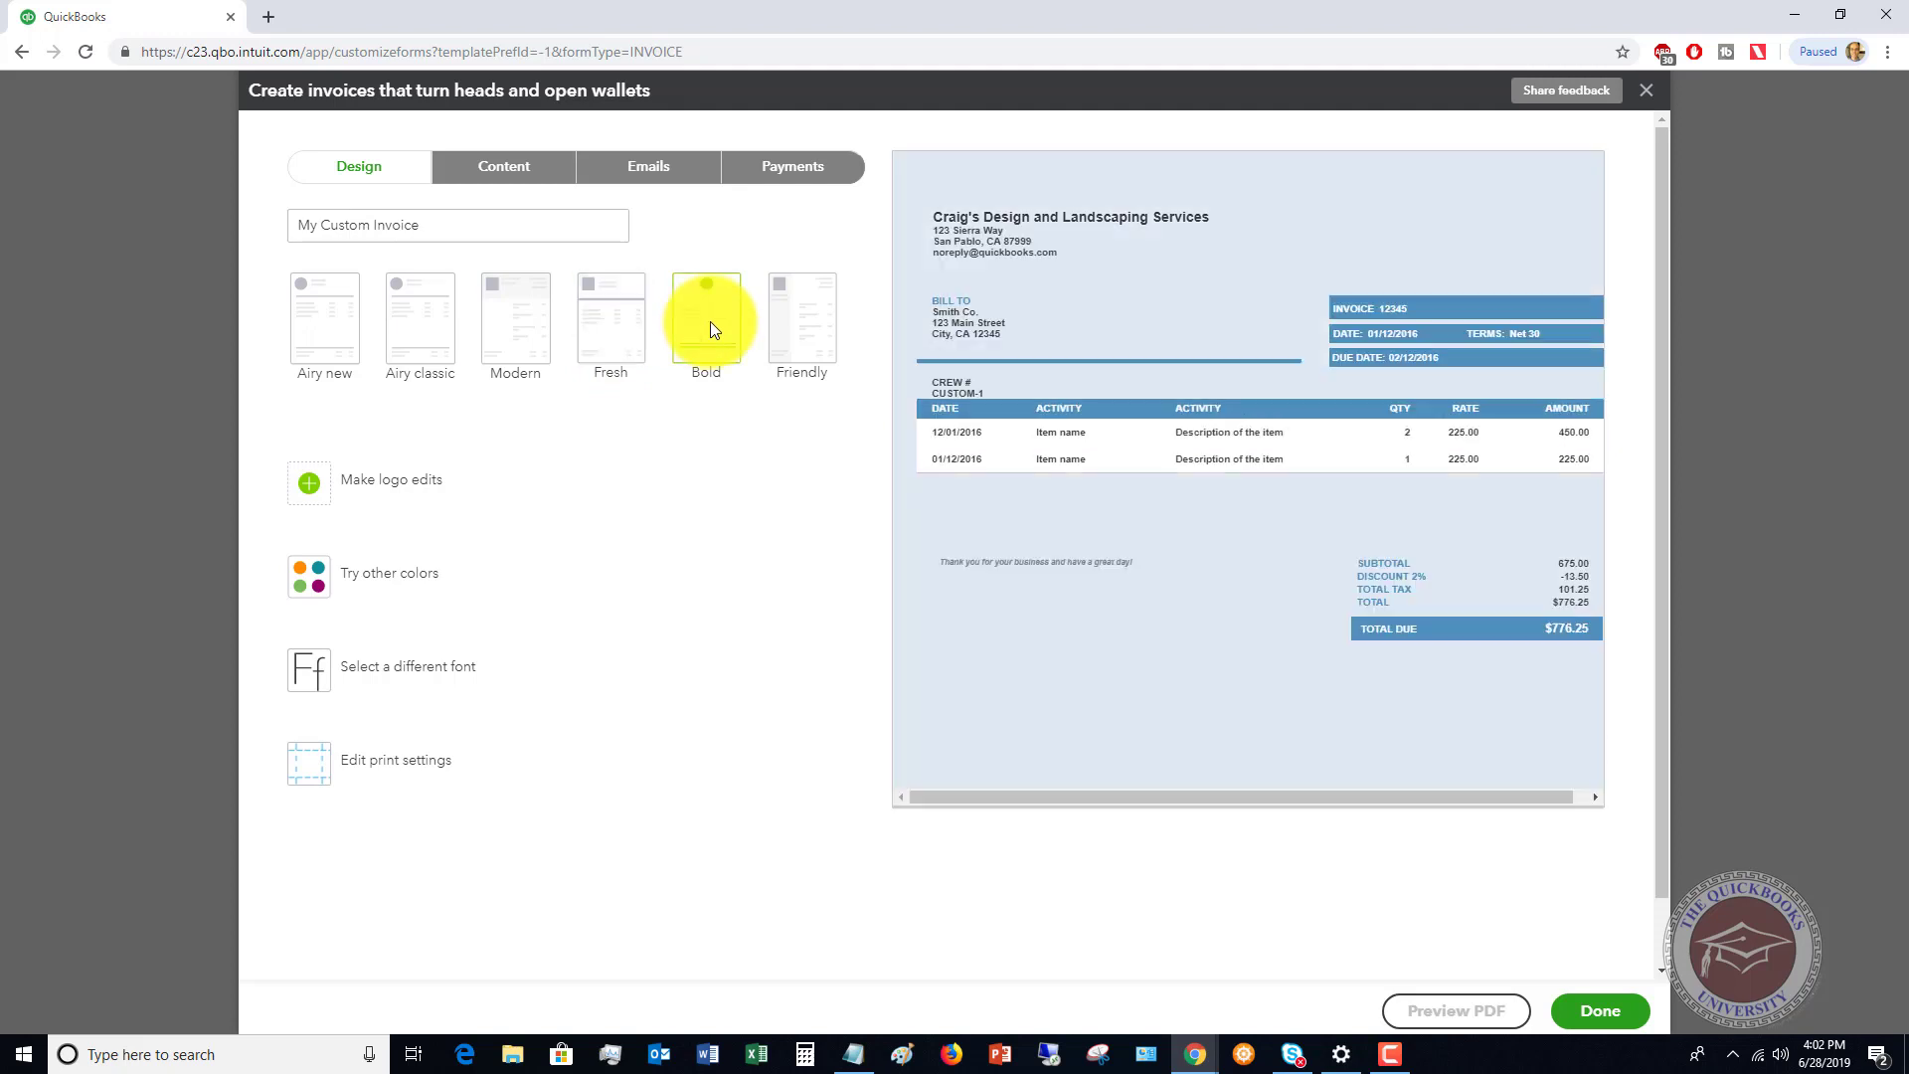
pyautogui.click(795, 322)
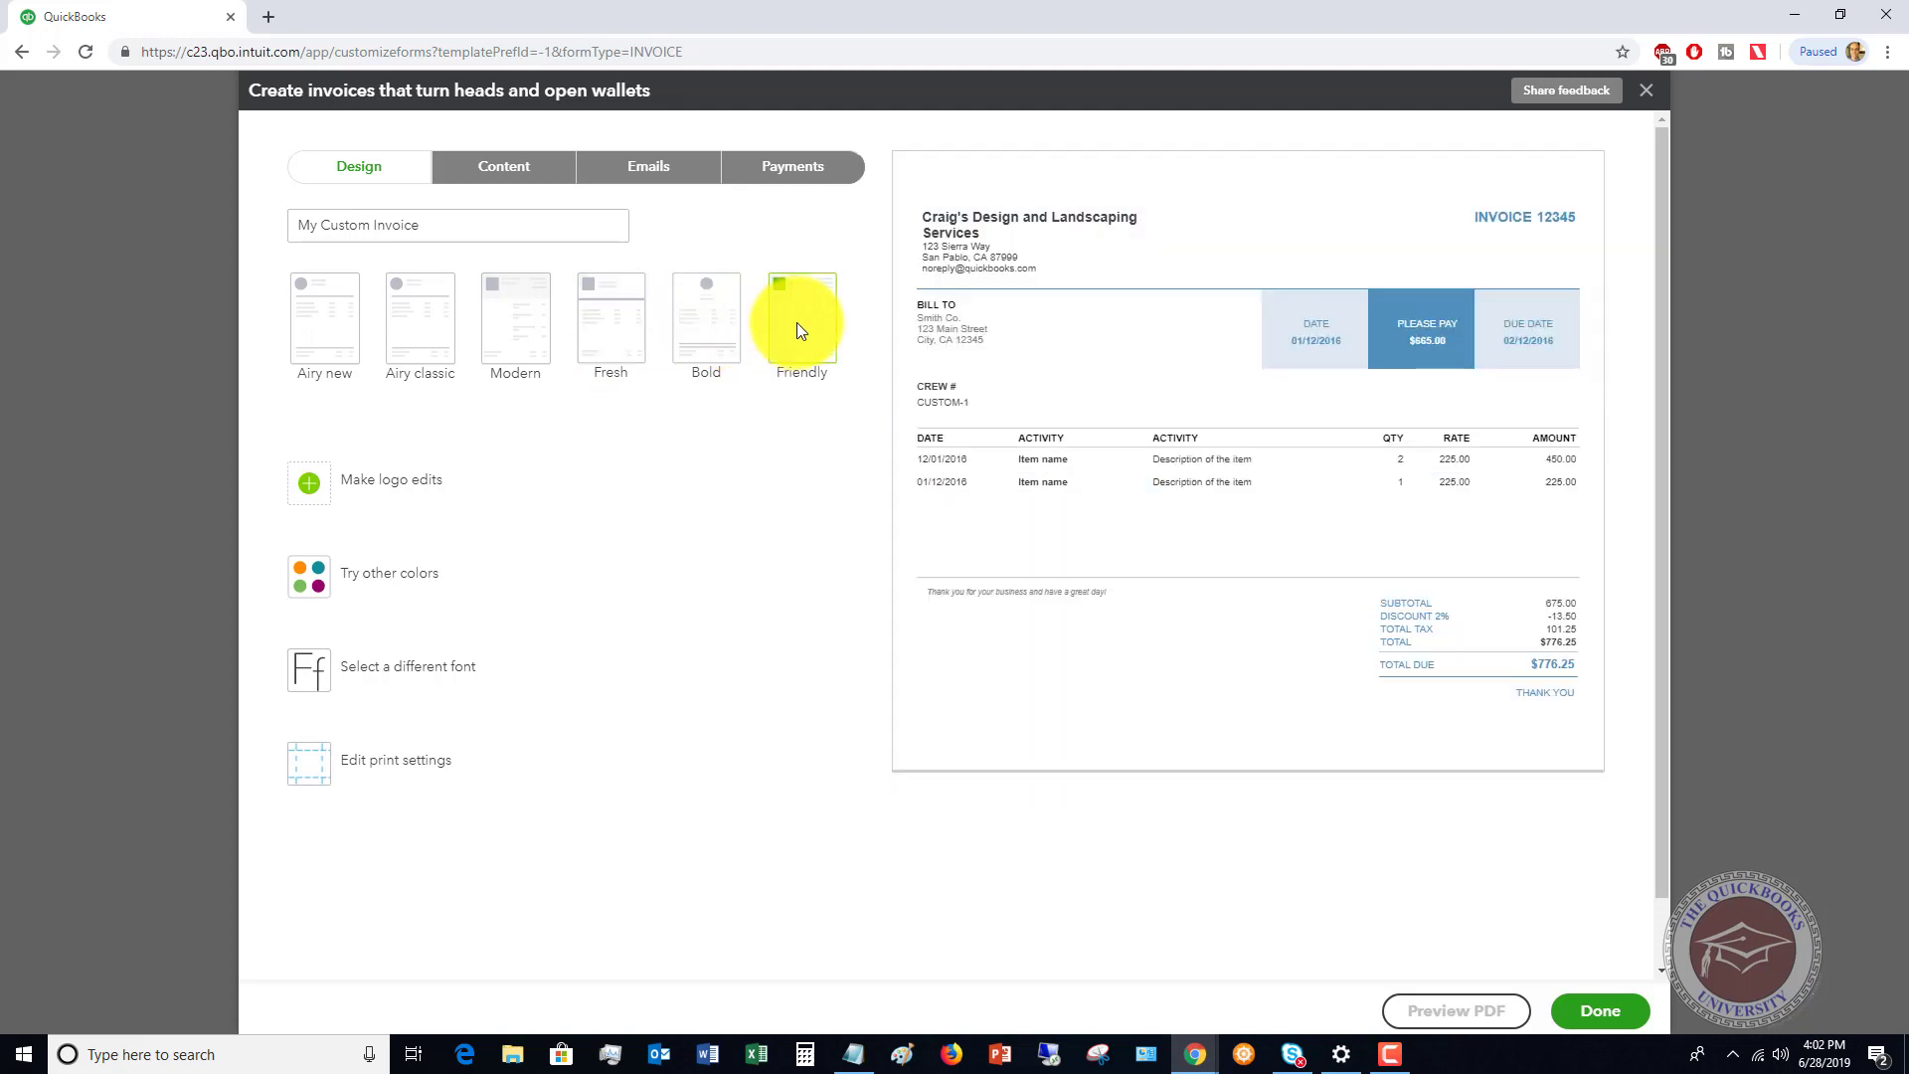
pyautogui.click(507, 324)
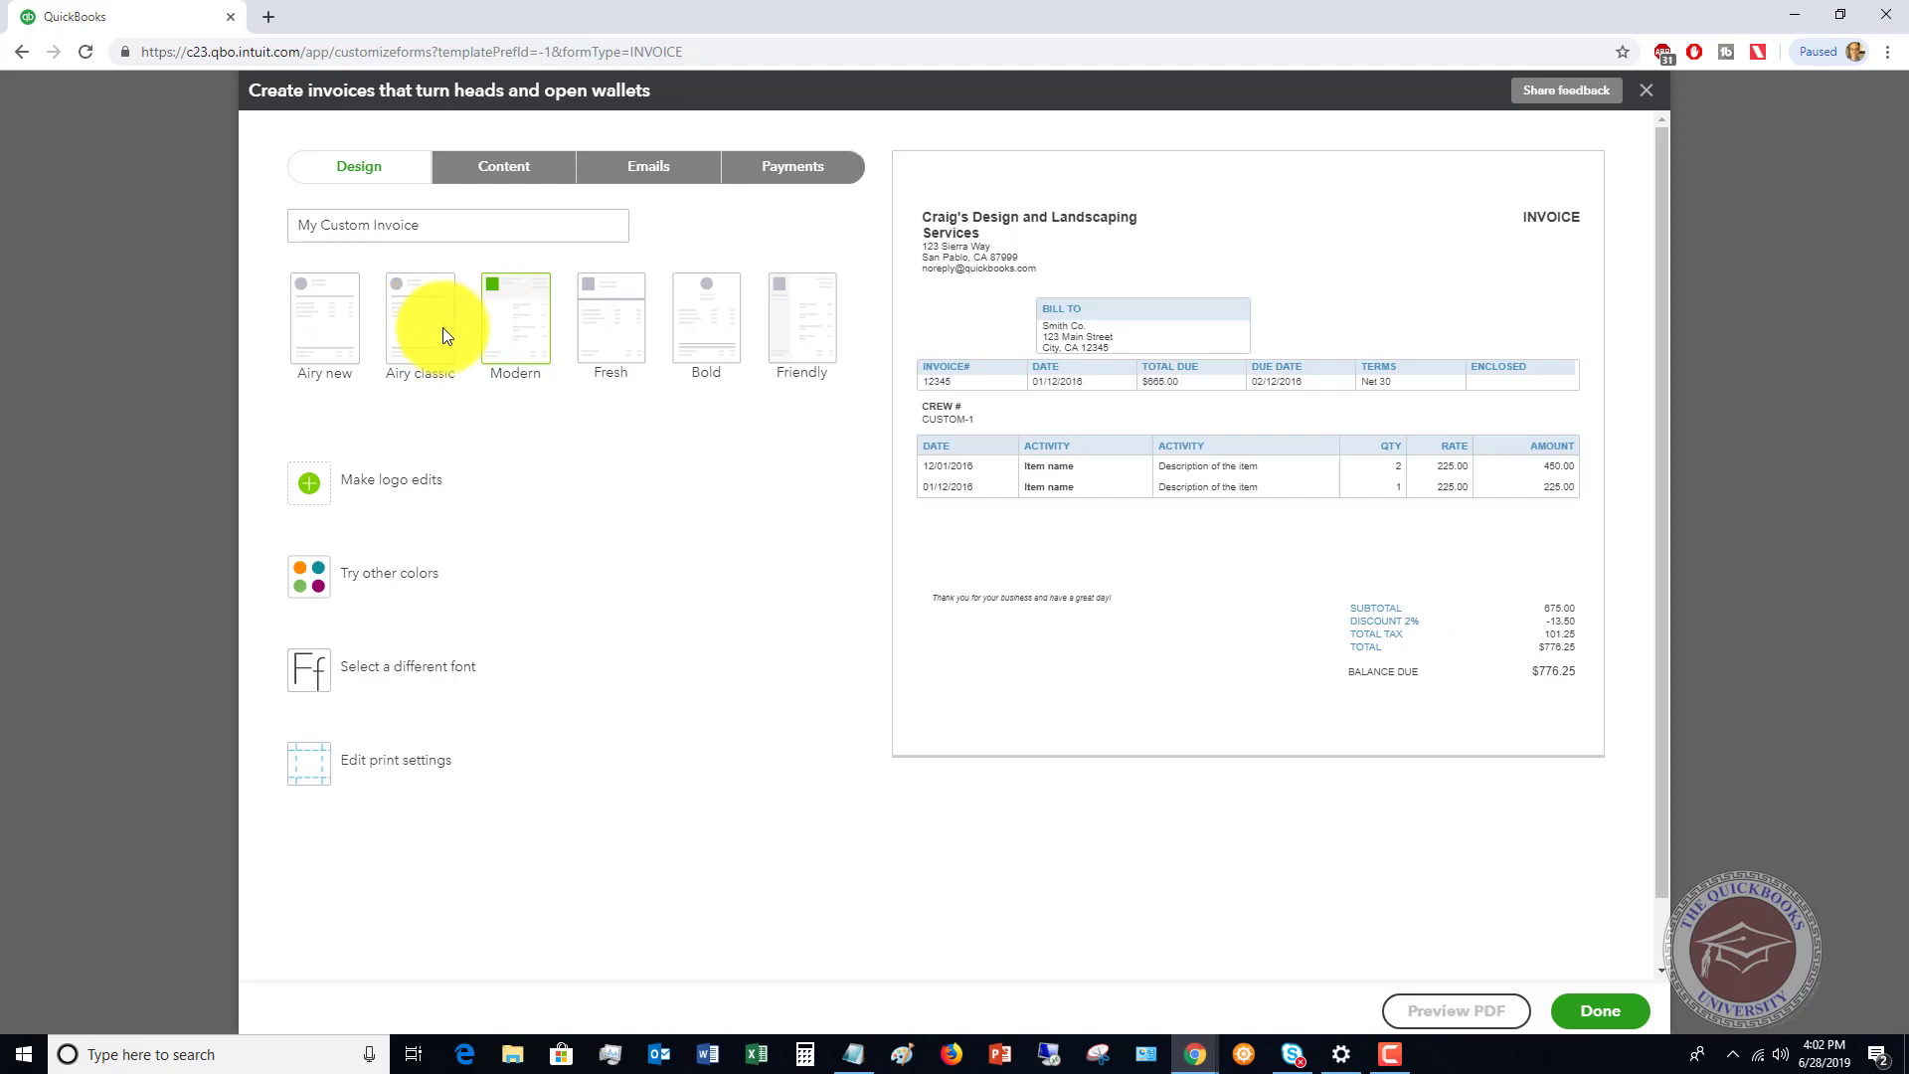
pyautogui.click(358, 328)
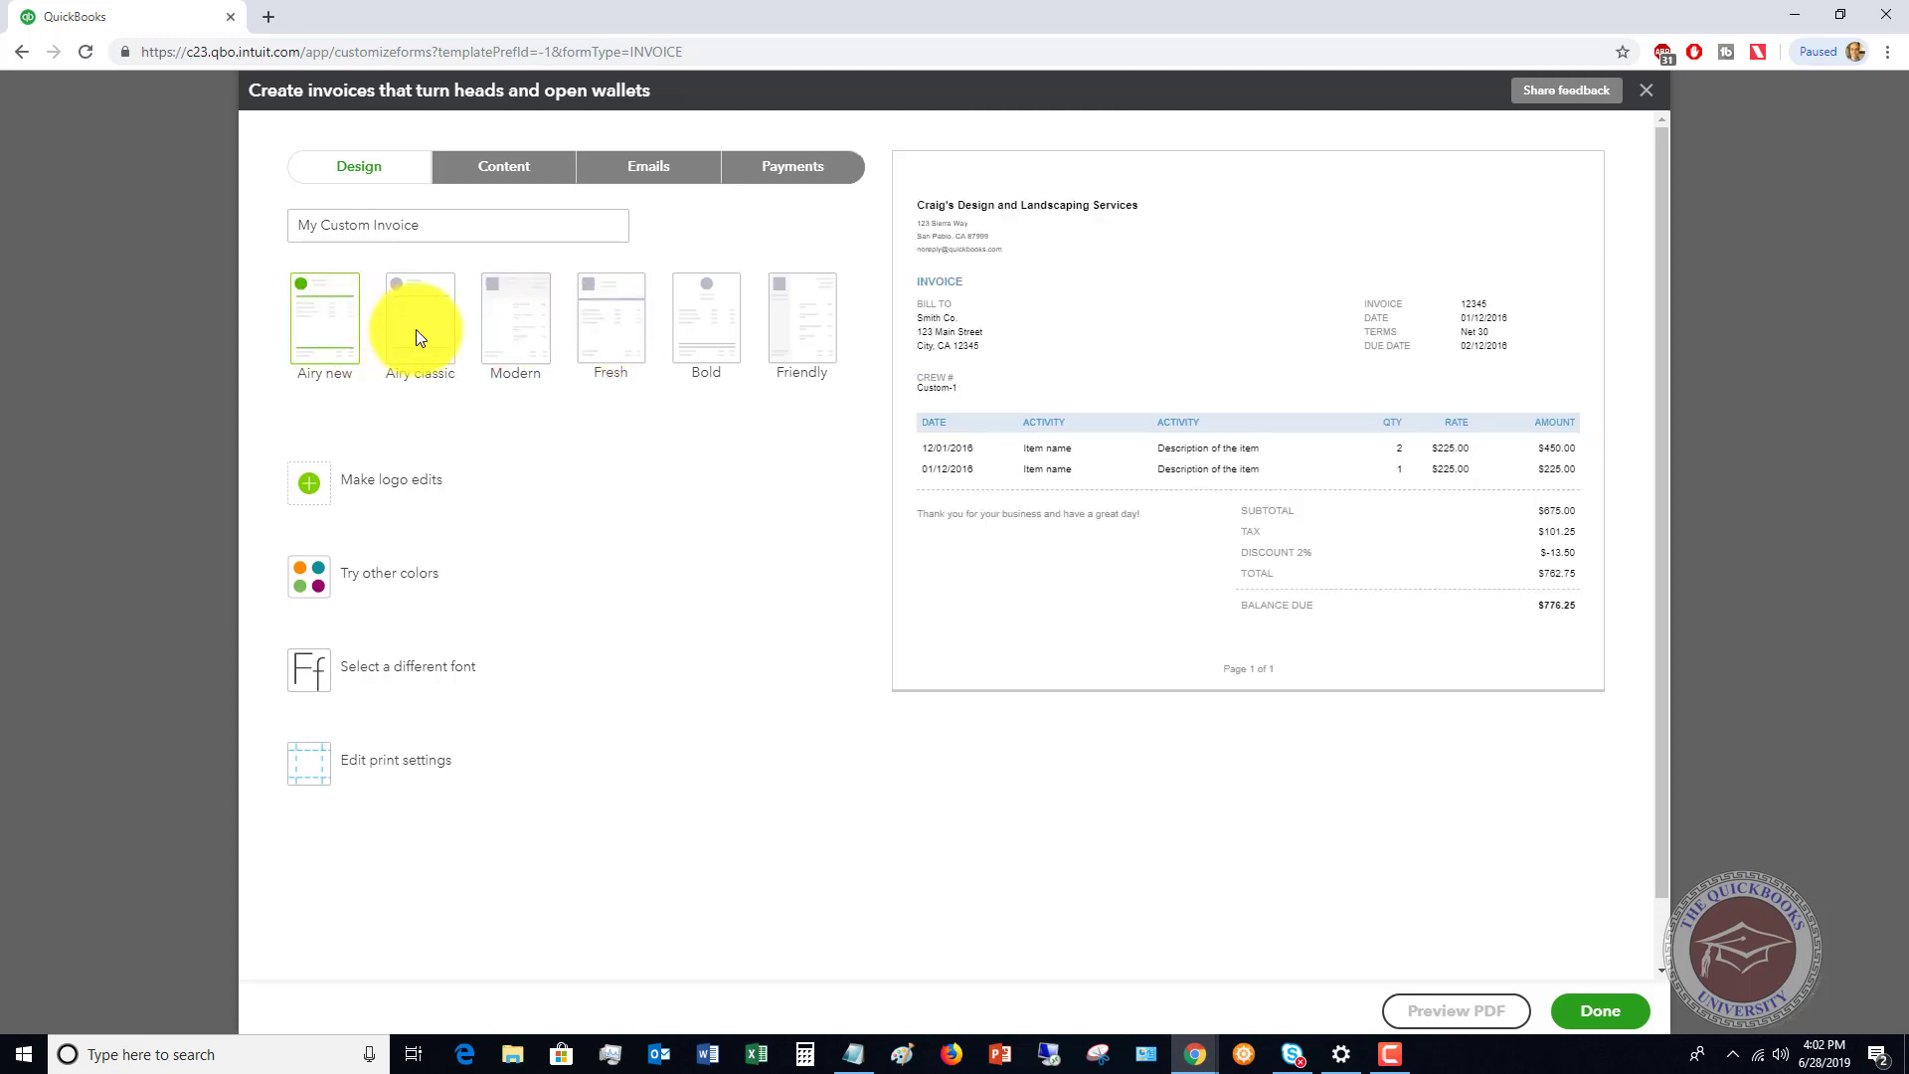
pyautogui.click(416, 330)
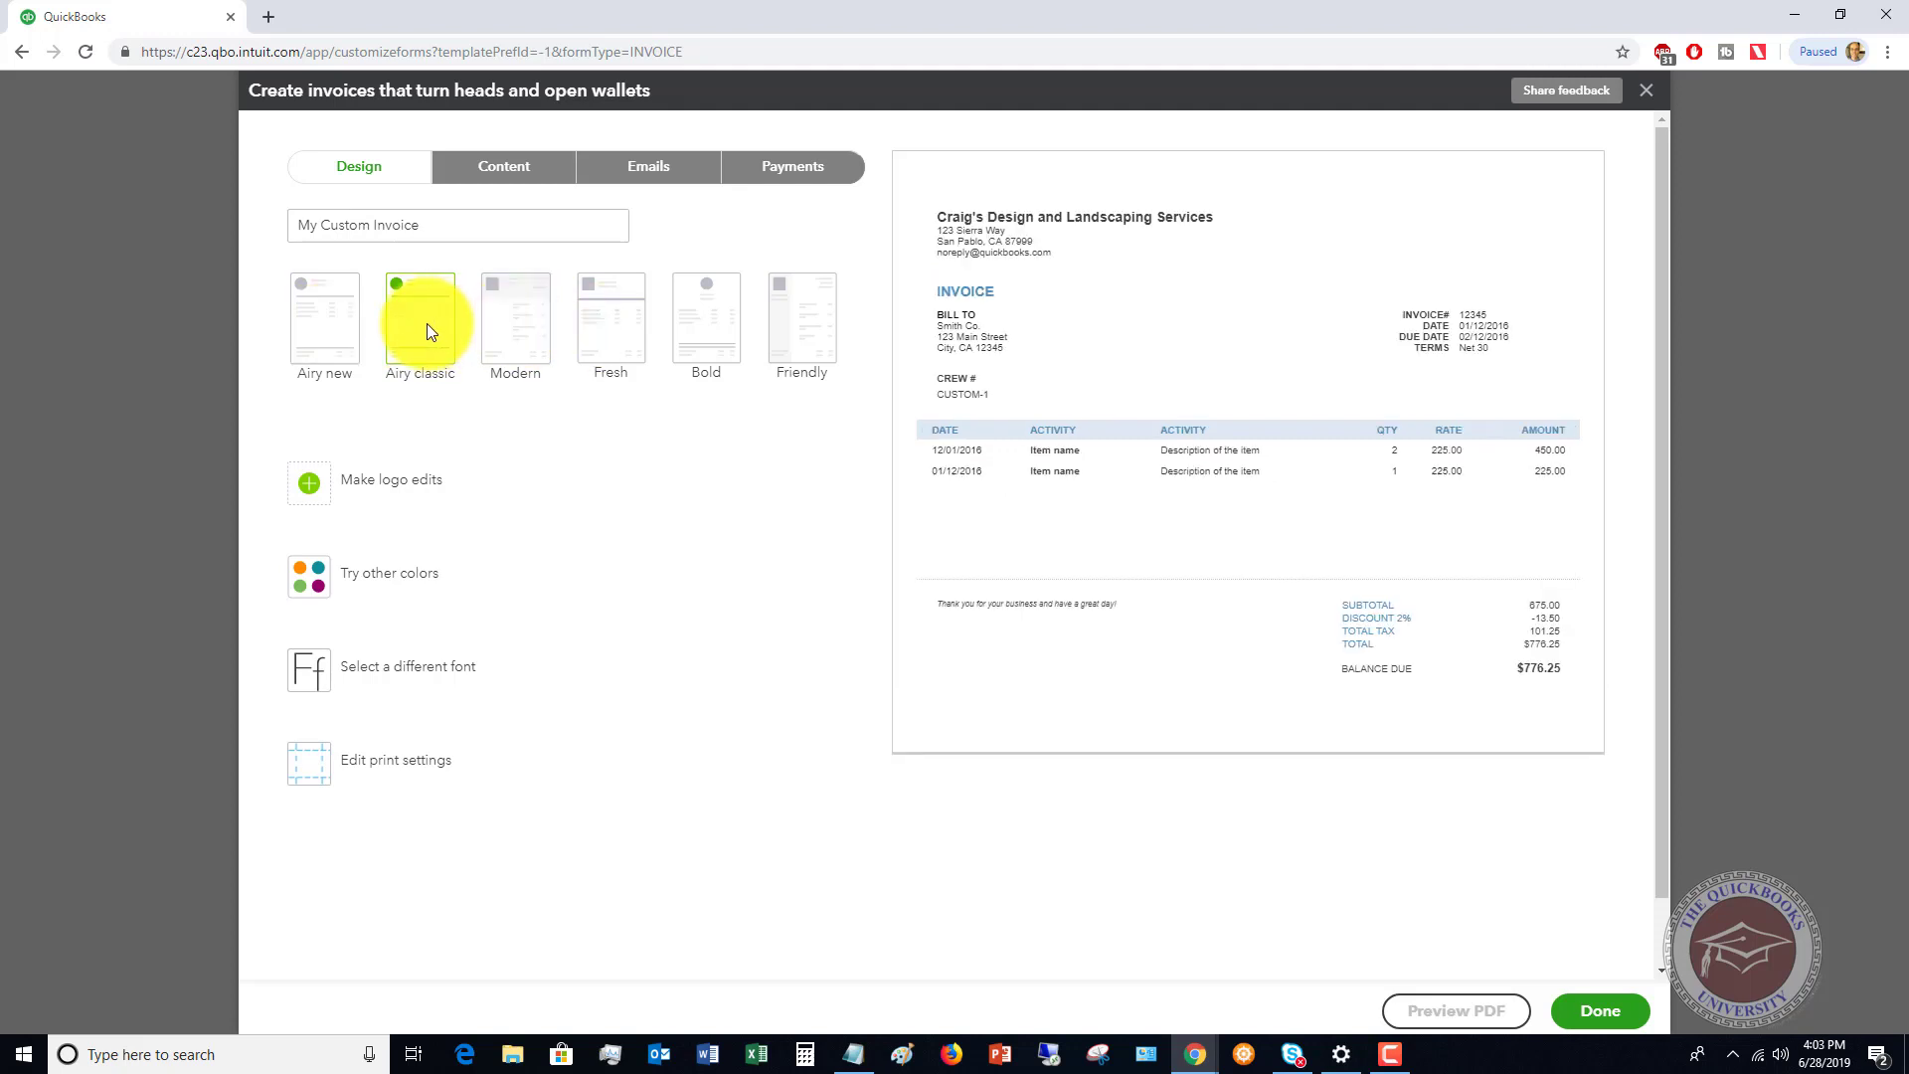
pyautogui.click(387, 484)
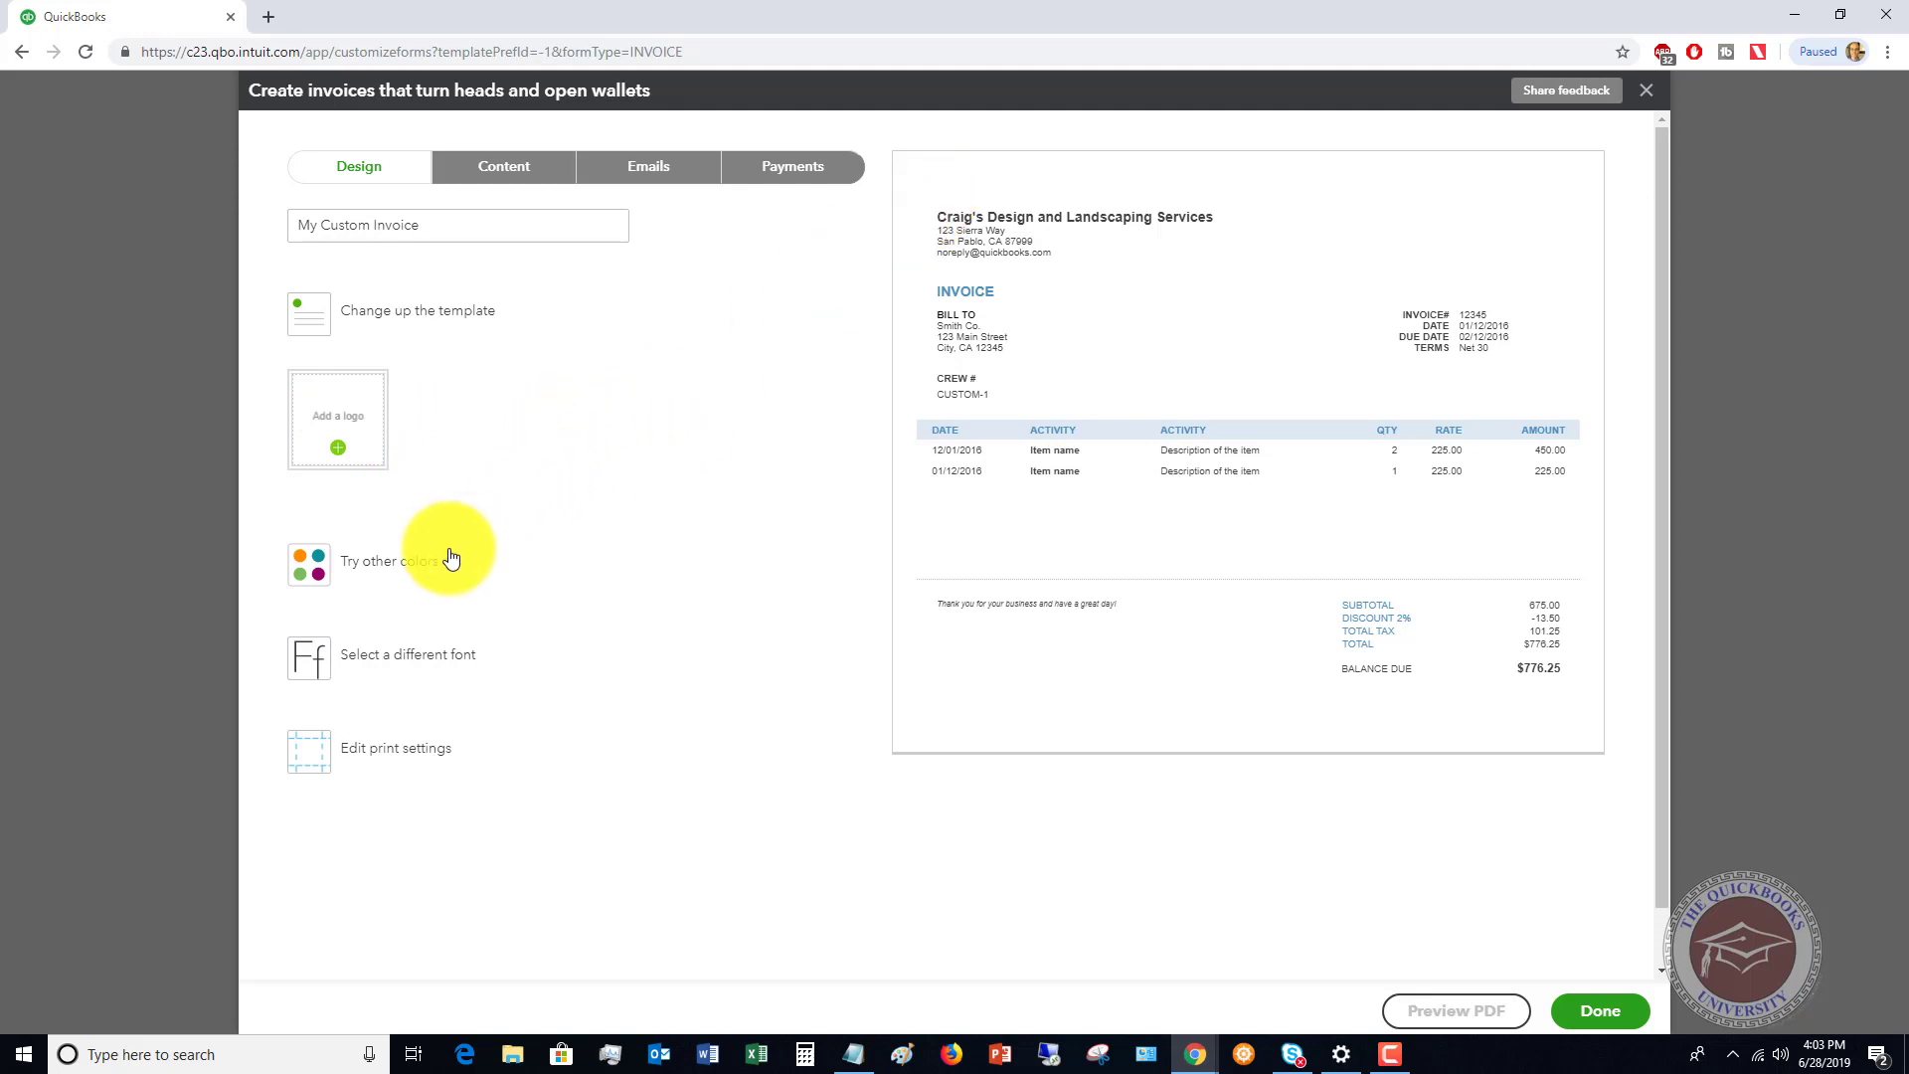
# Try a light blue accent, then set the invoice accent colour to plum #6b1438
pyautogui.click(387, 560)
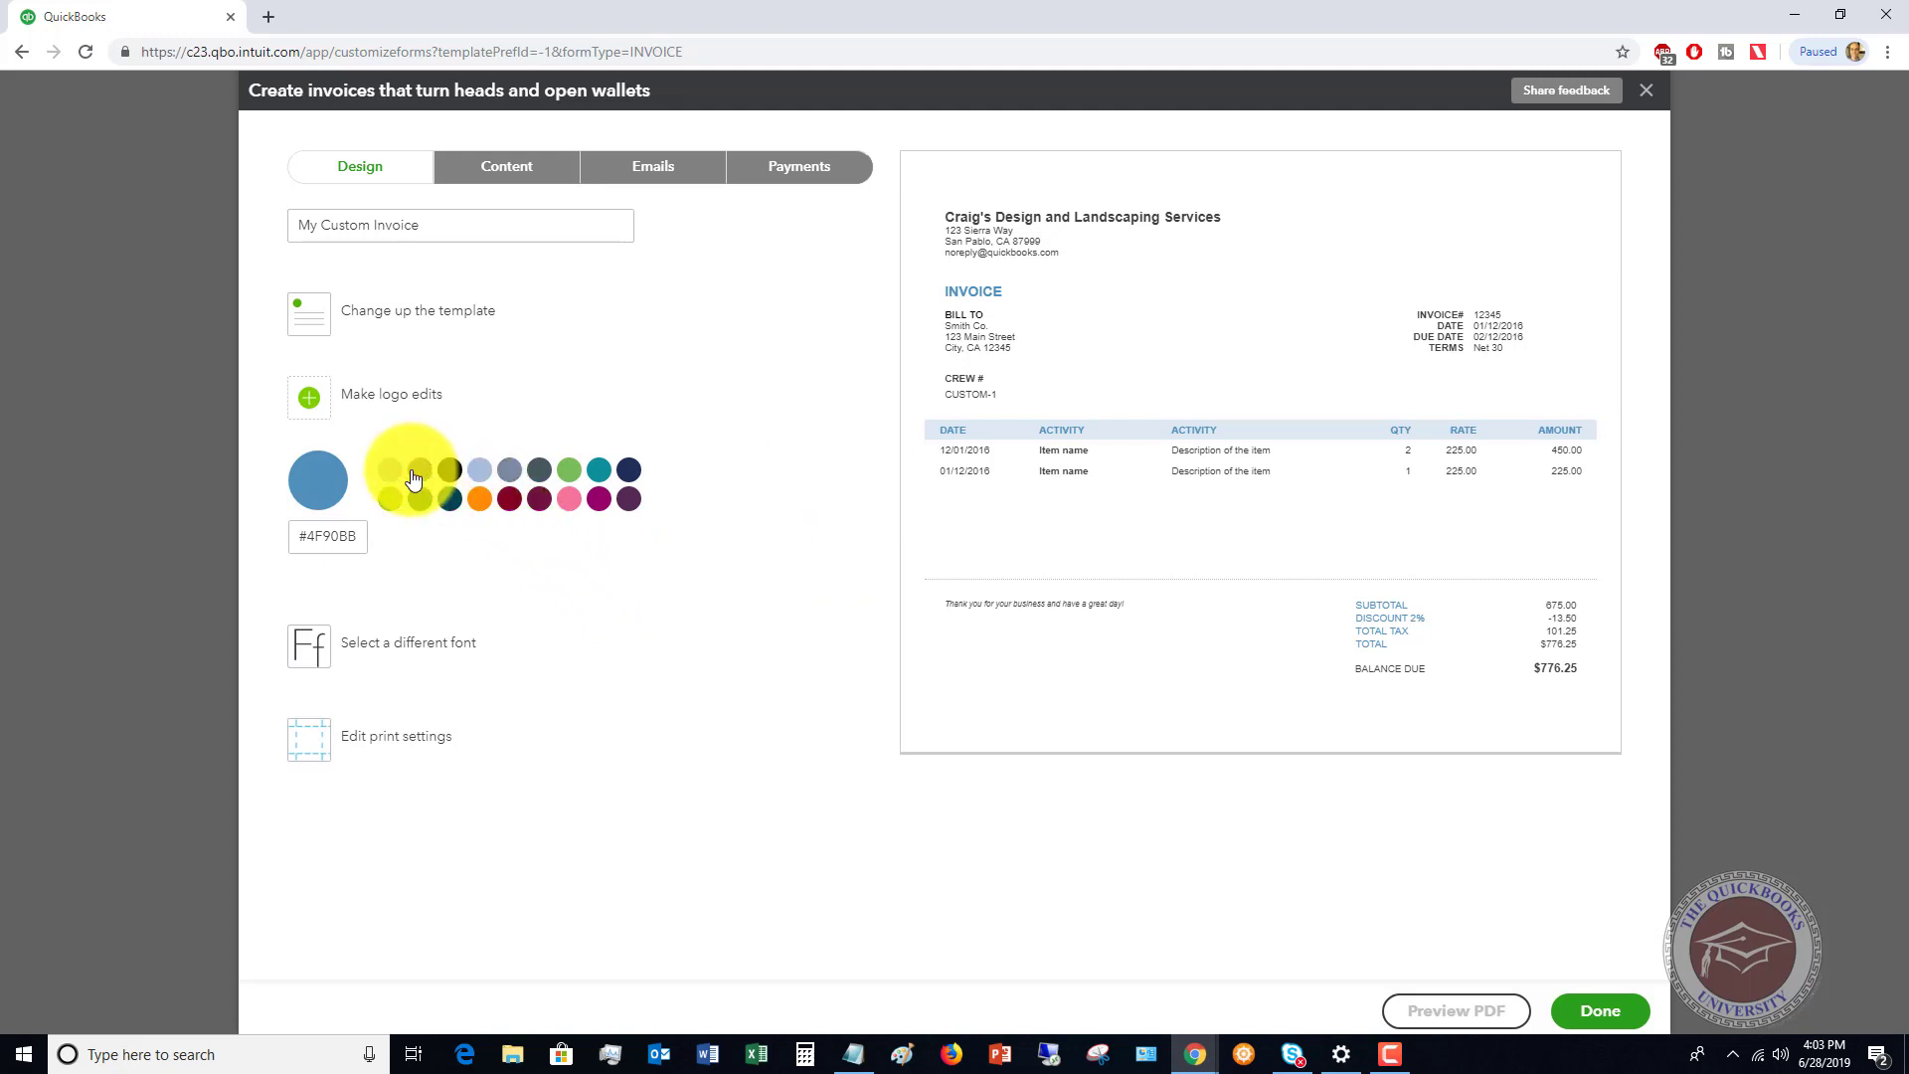
pyautogui.click(481, 478)
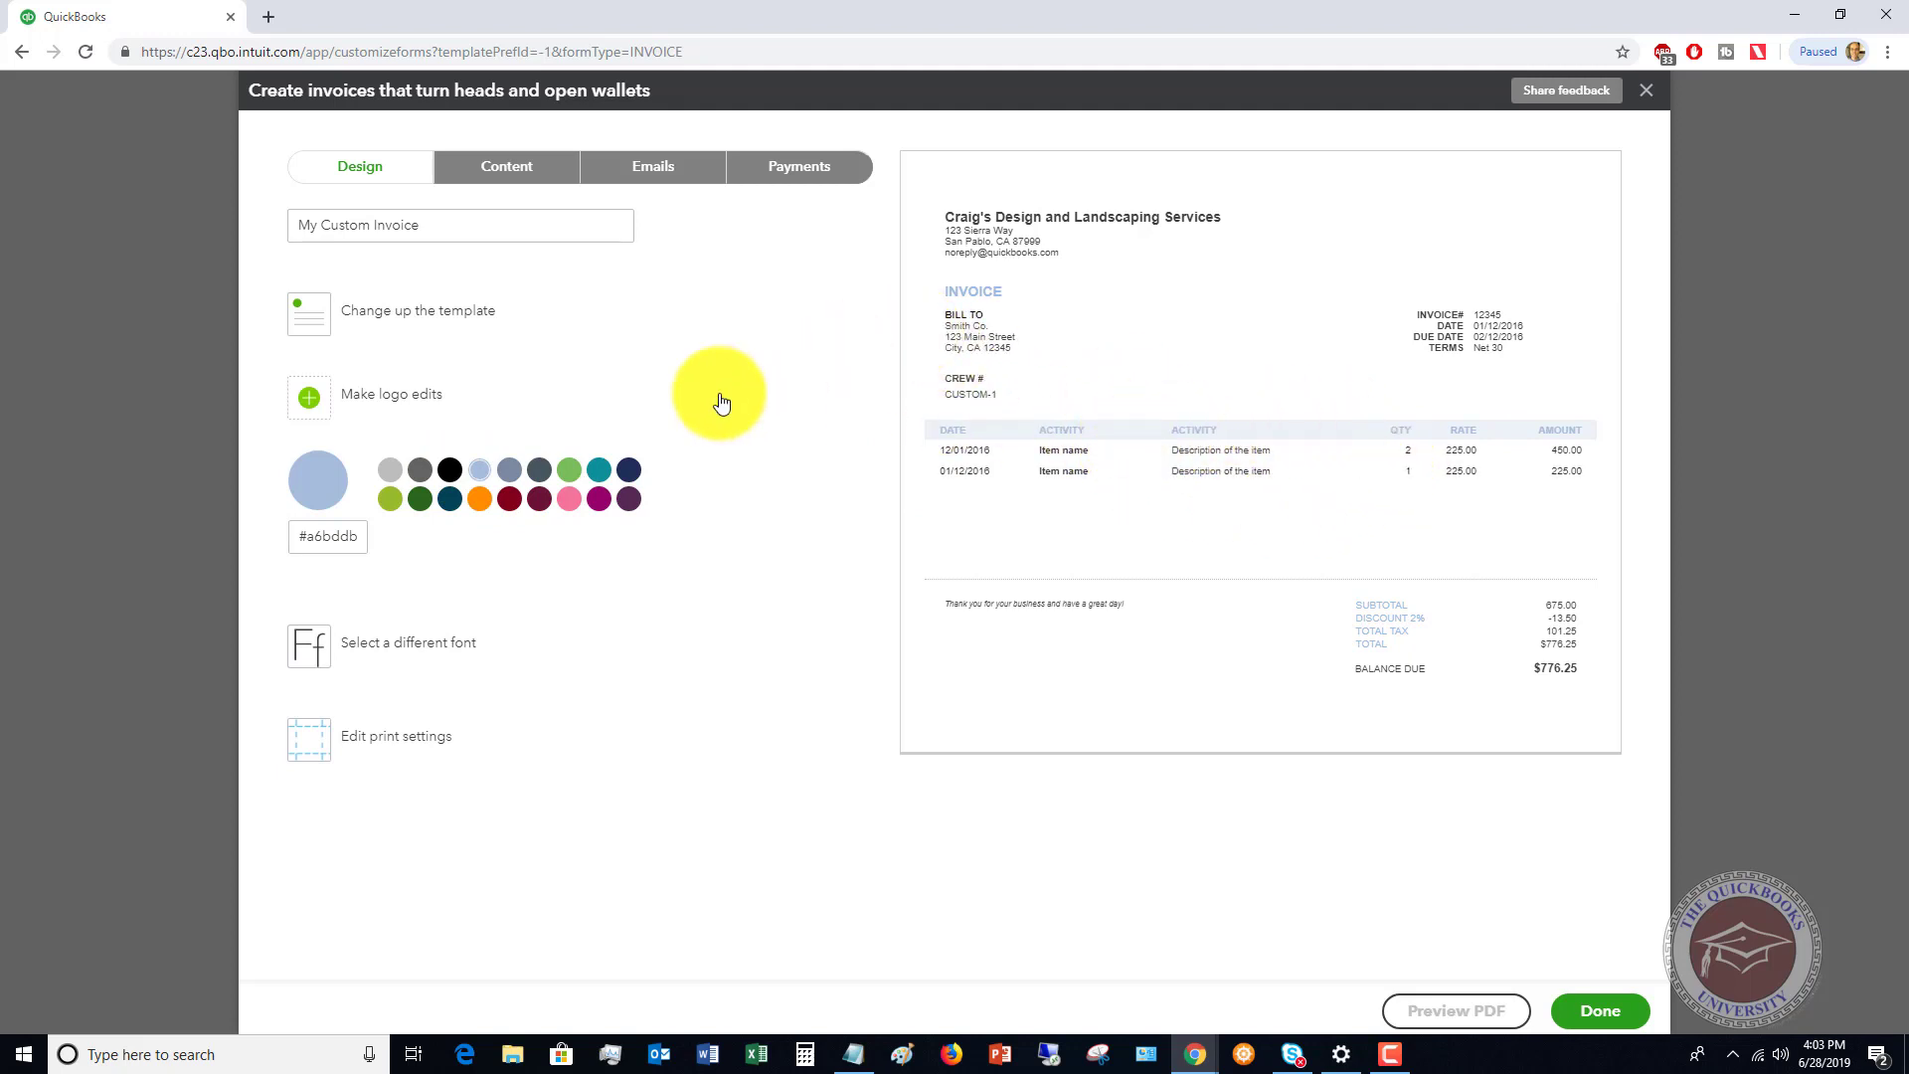
pyautogui.click(539, 498)
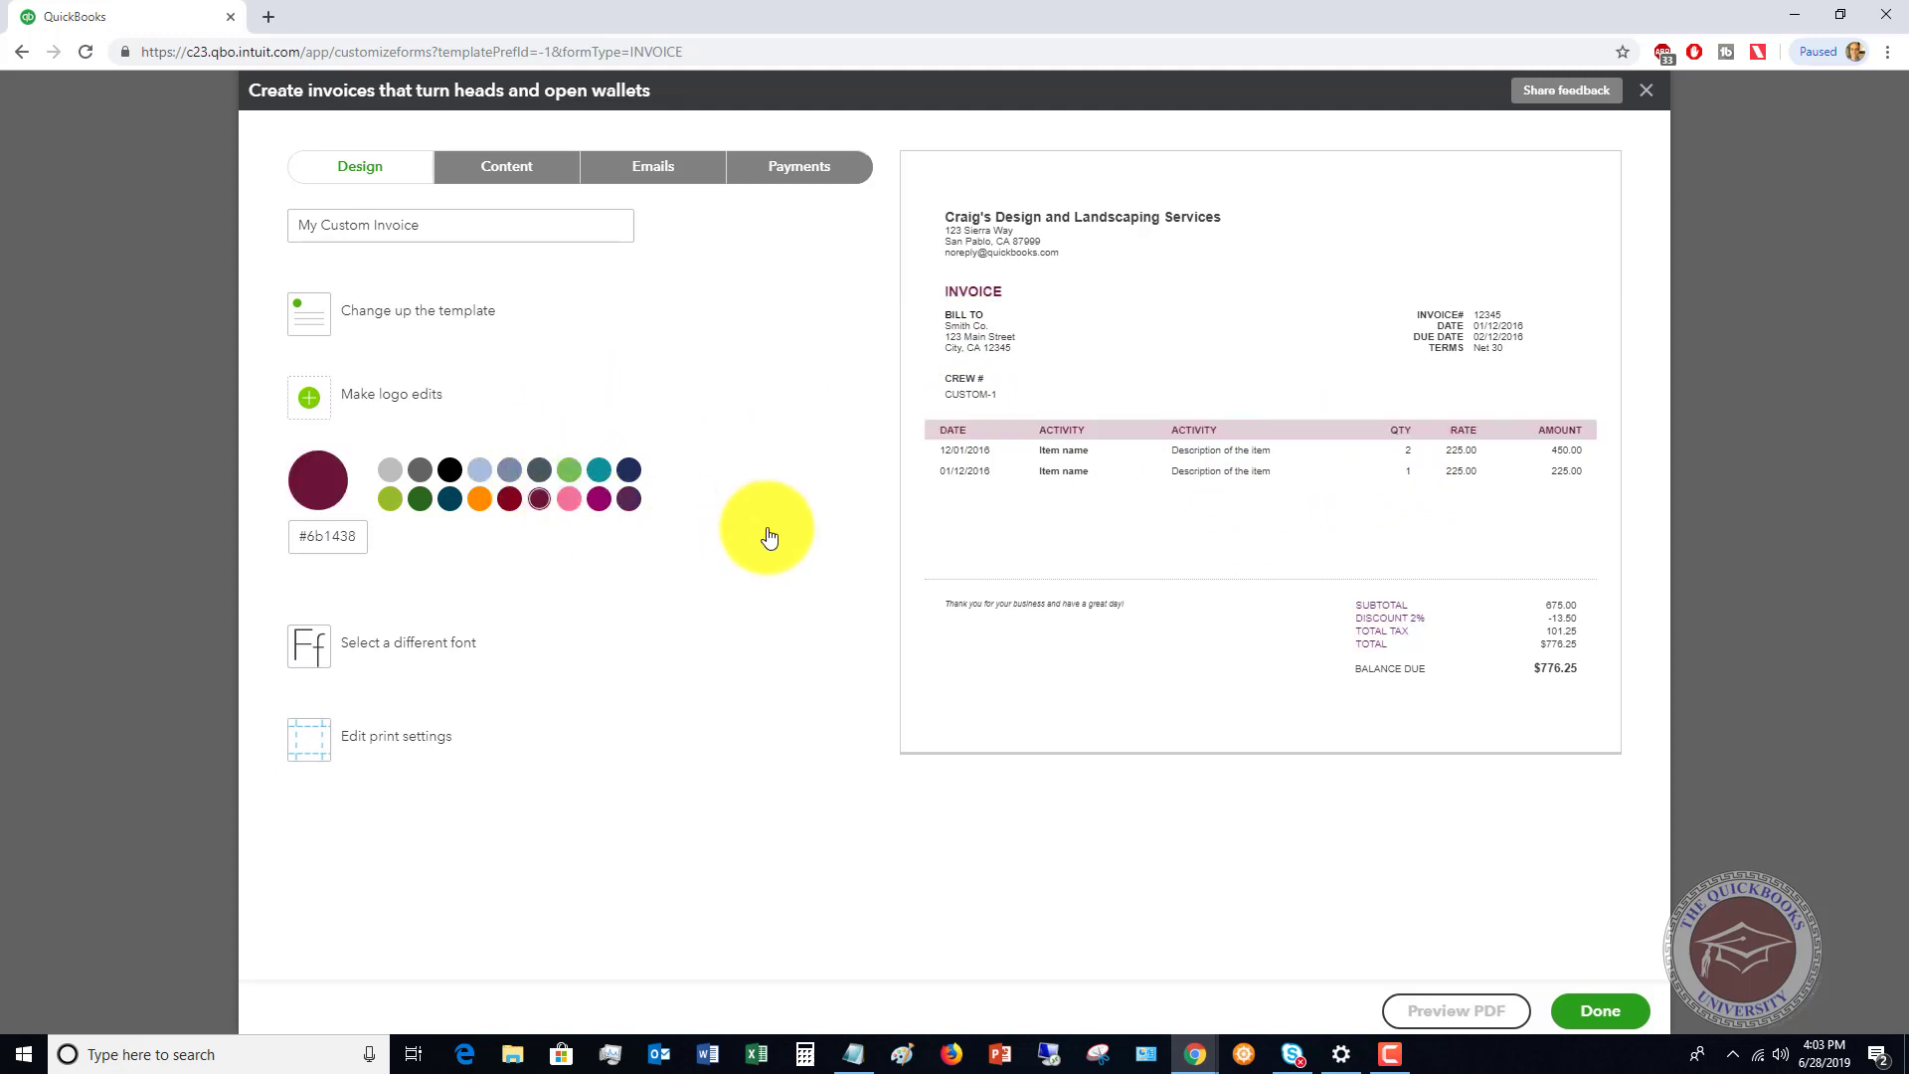
# Compare layouts in plum, choose Fresh, and set the accent colour to green #79BD58
pyautogui.click(403, 312)
pyautogui.click(515, 326)
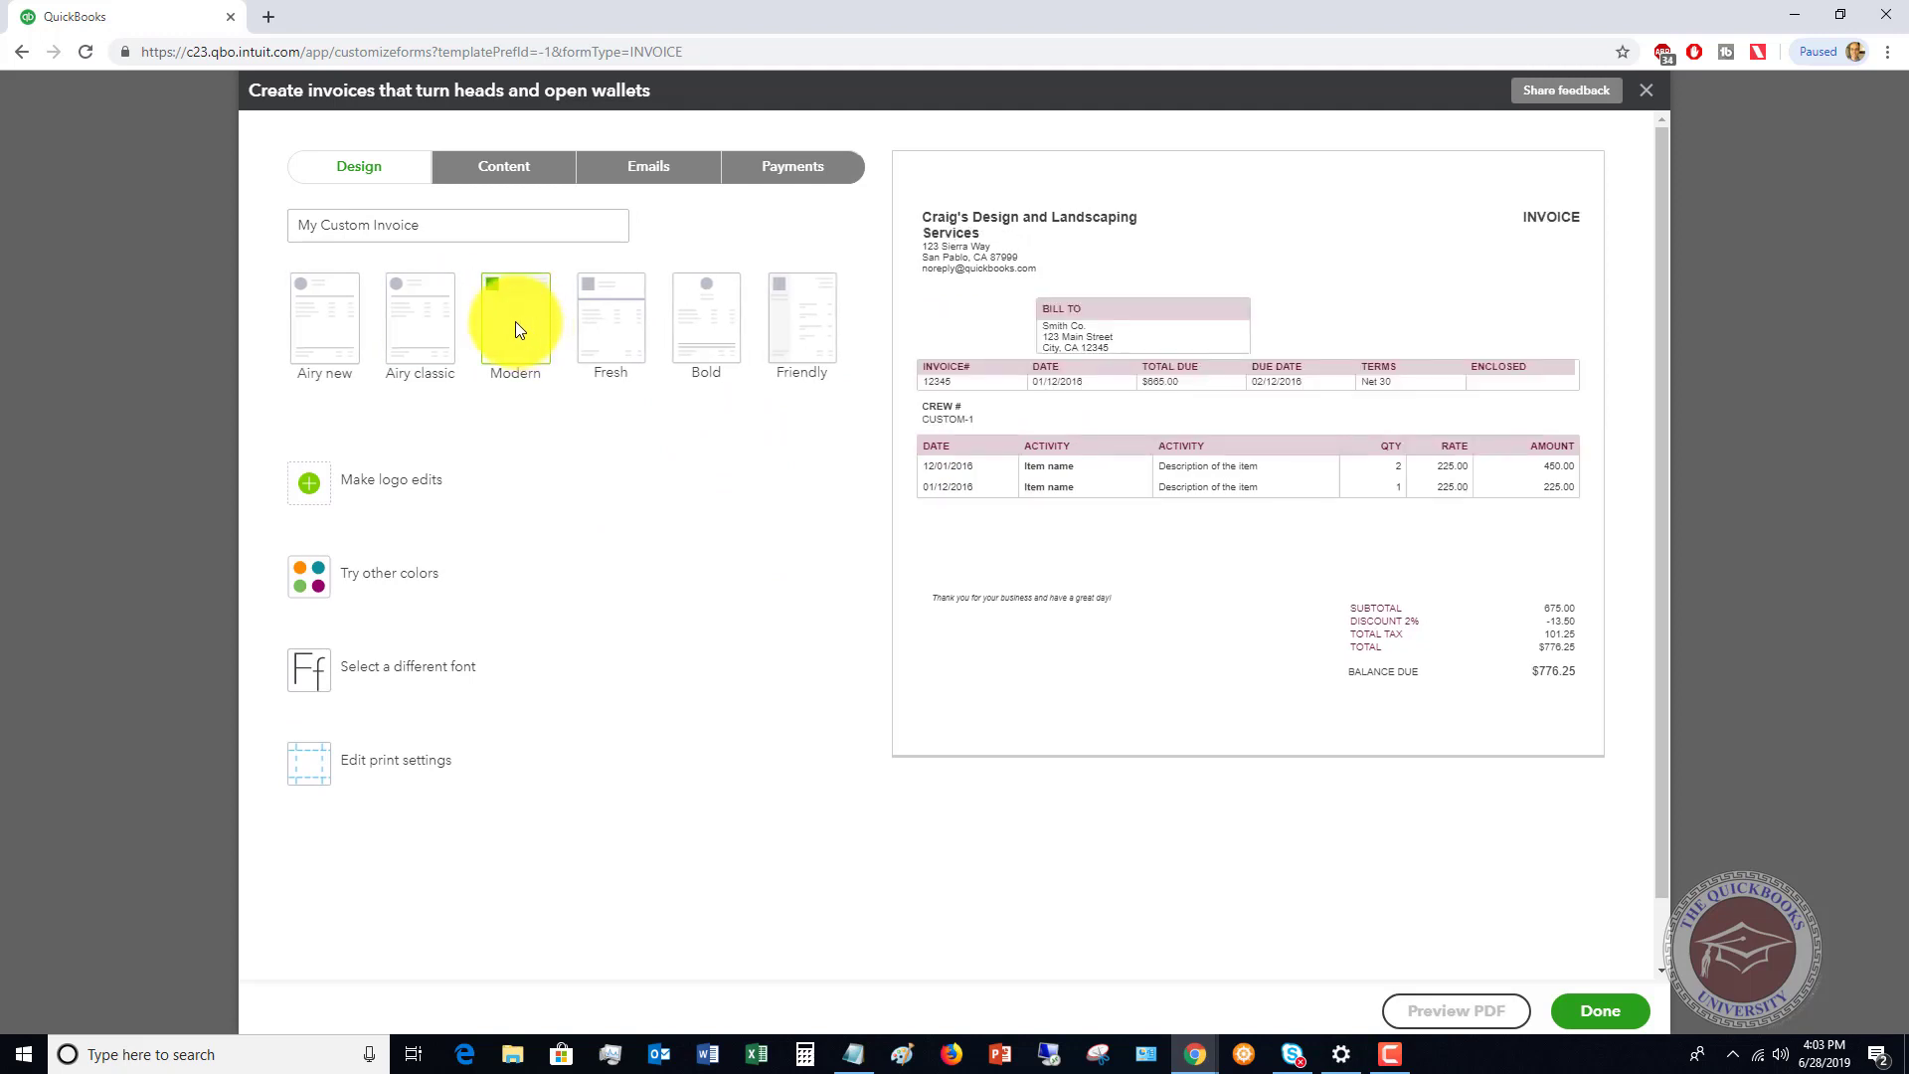
pyautogui.click(628, 319)
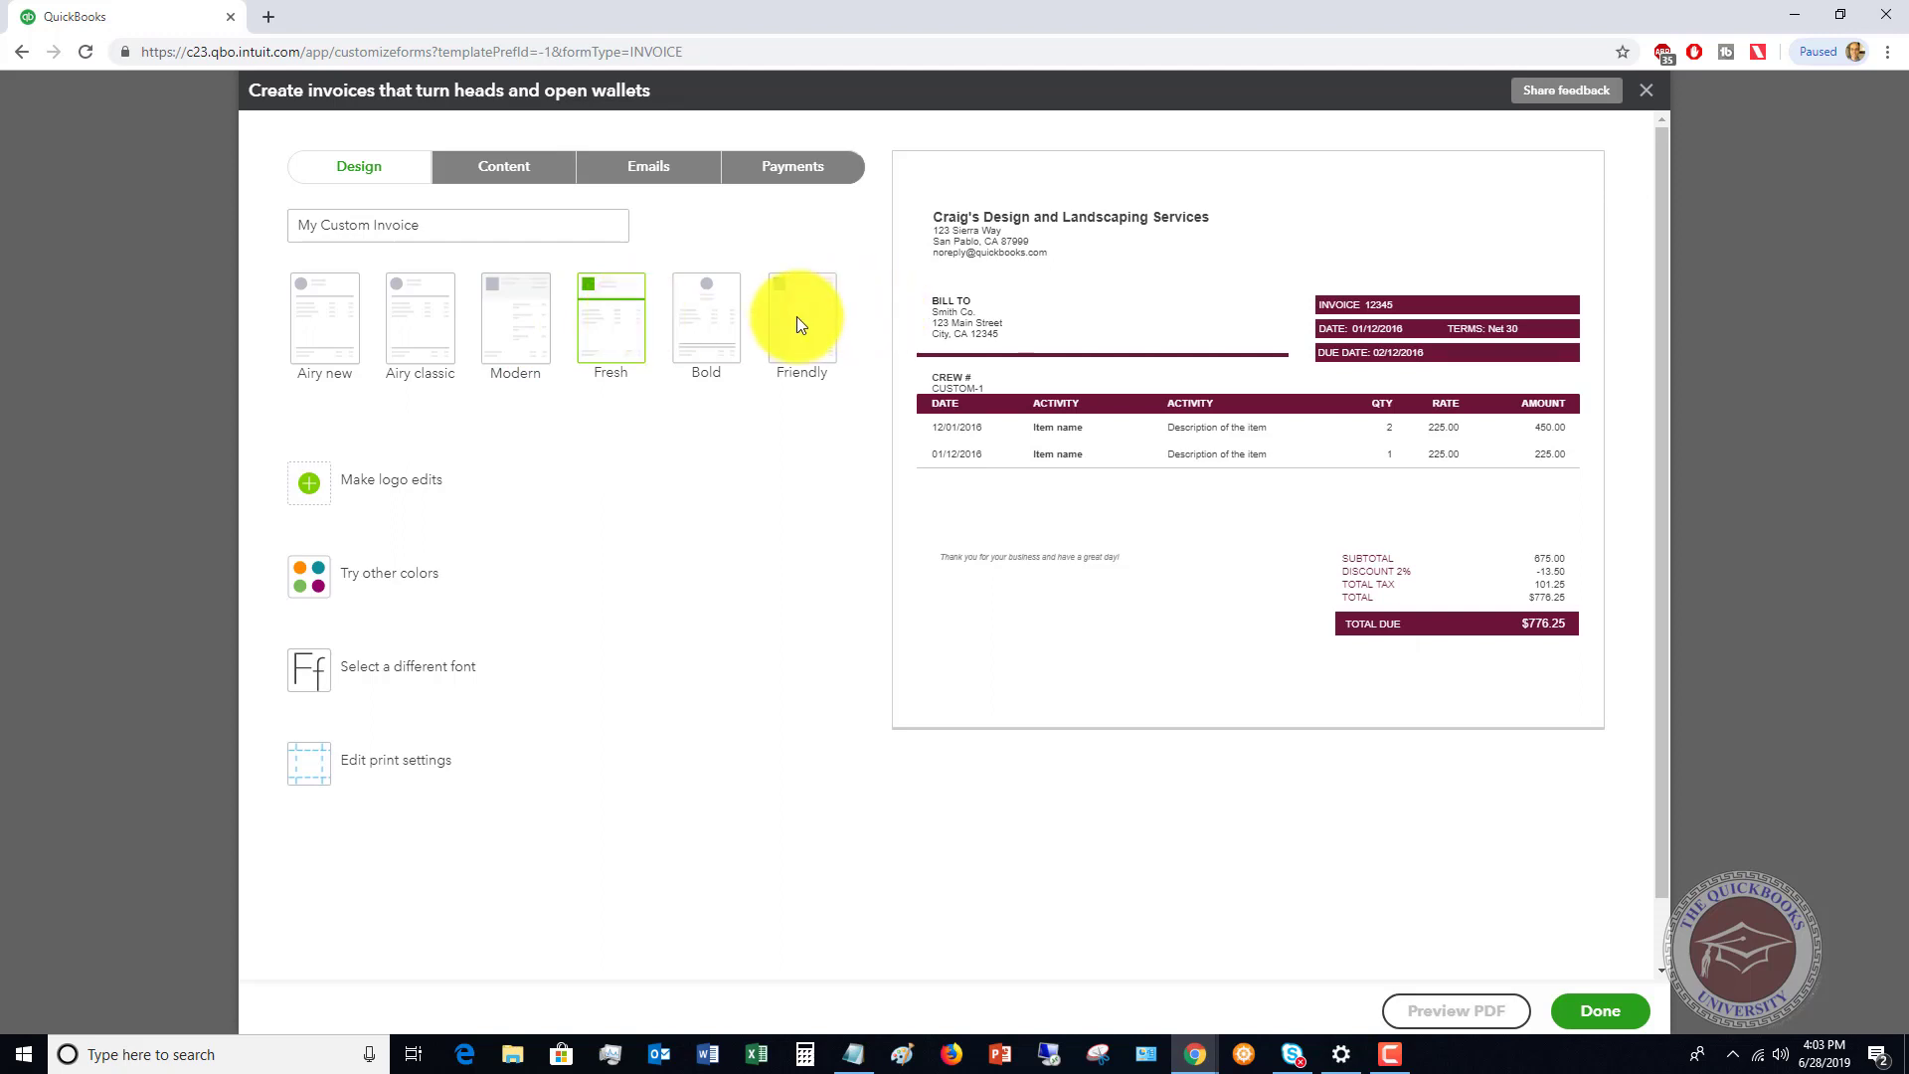
pyautogui.click(722, 331)
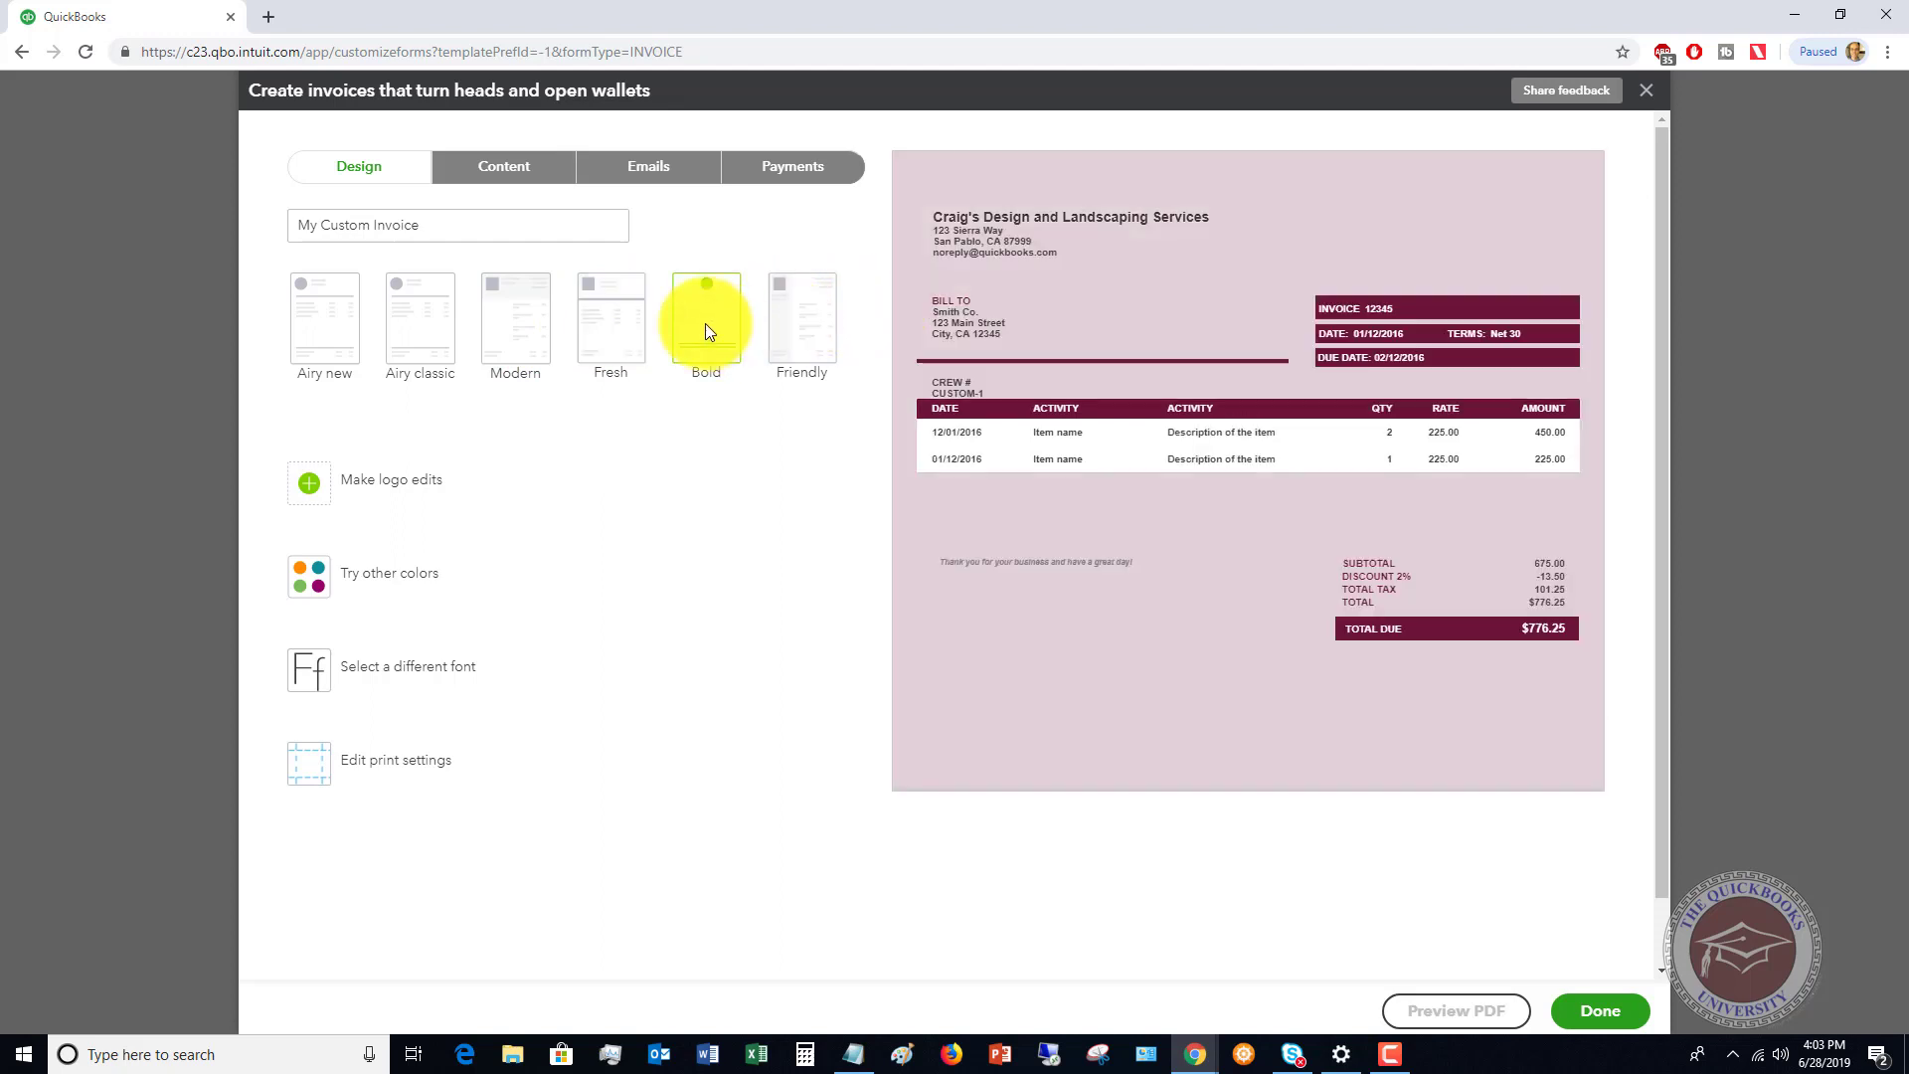
pyautogui.click(790, 320)
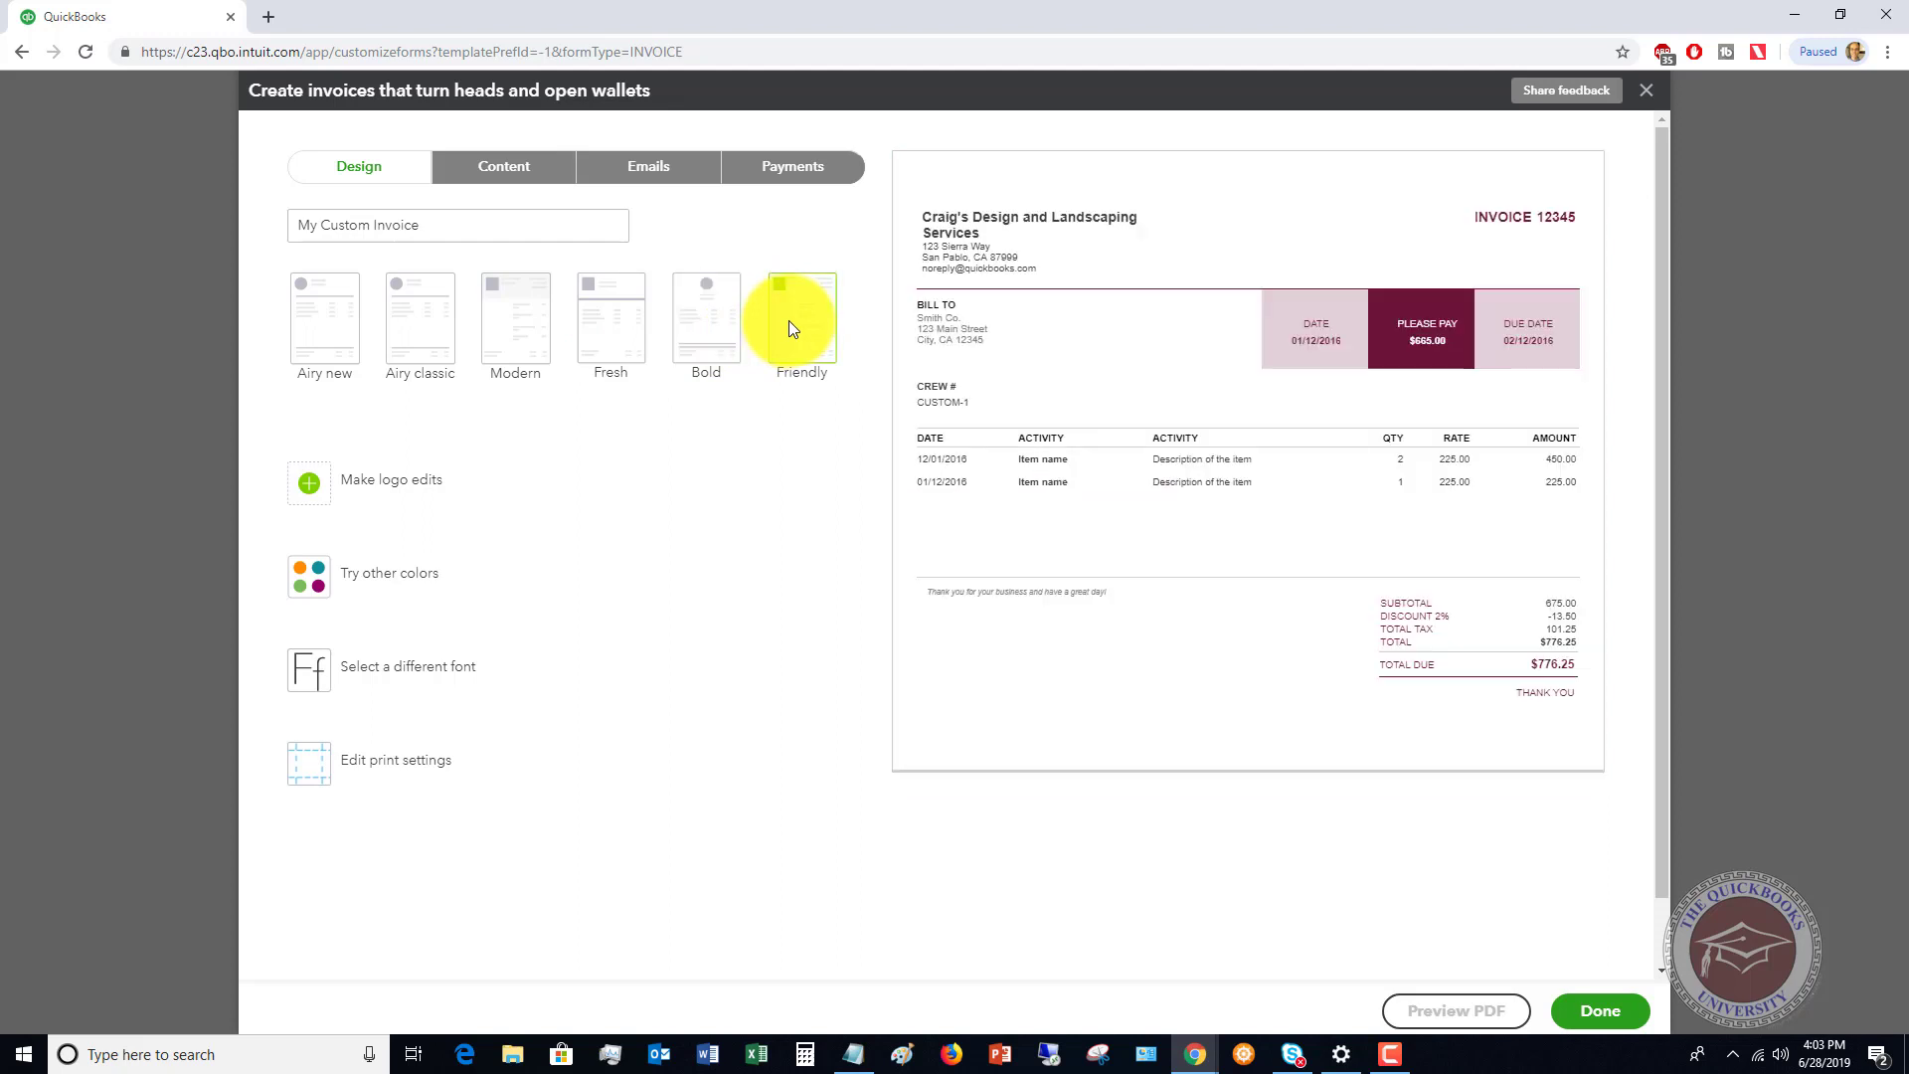
pyautogui.click(611, 320)
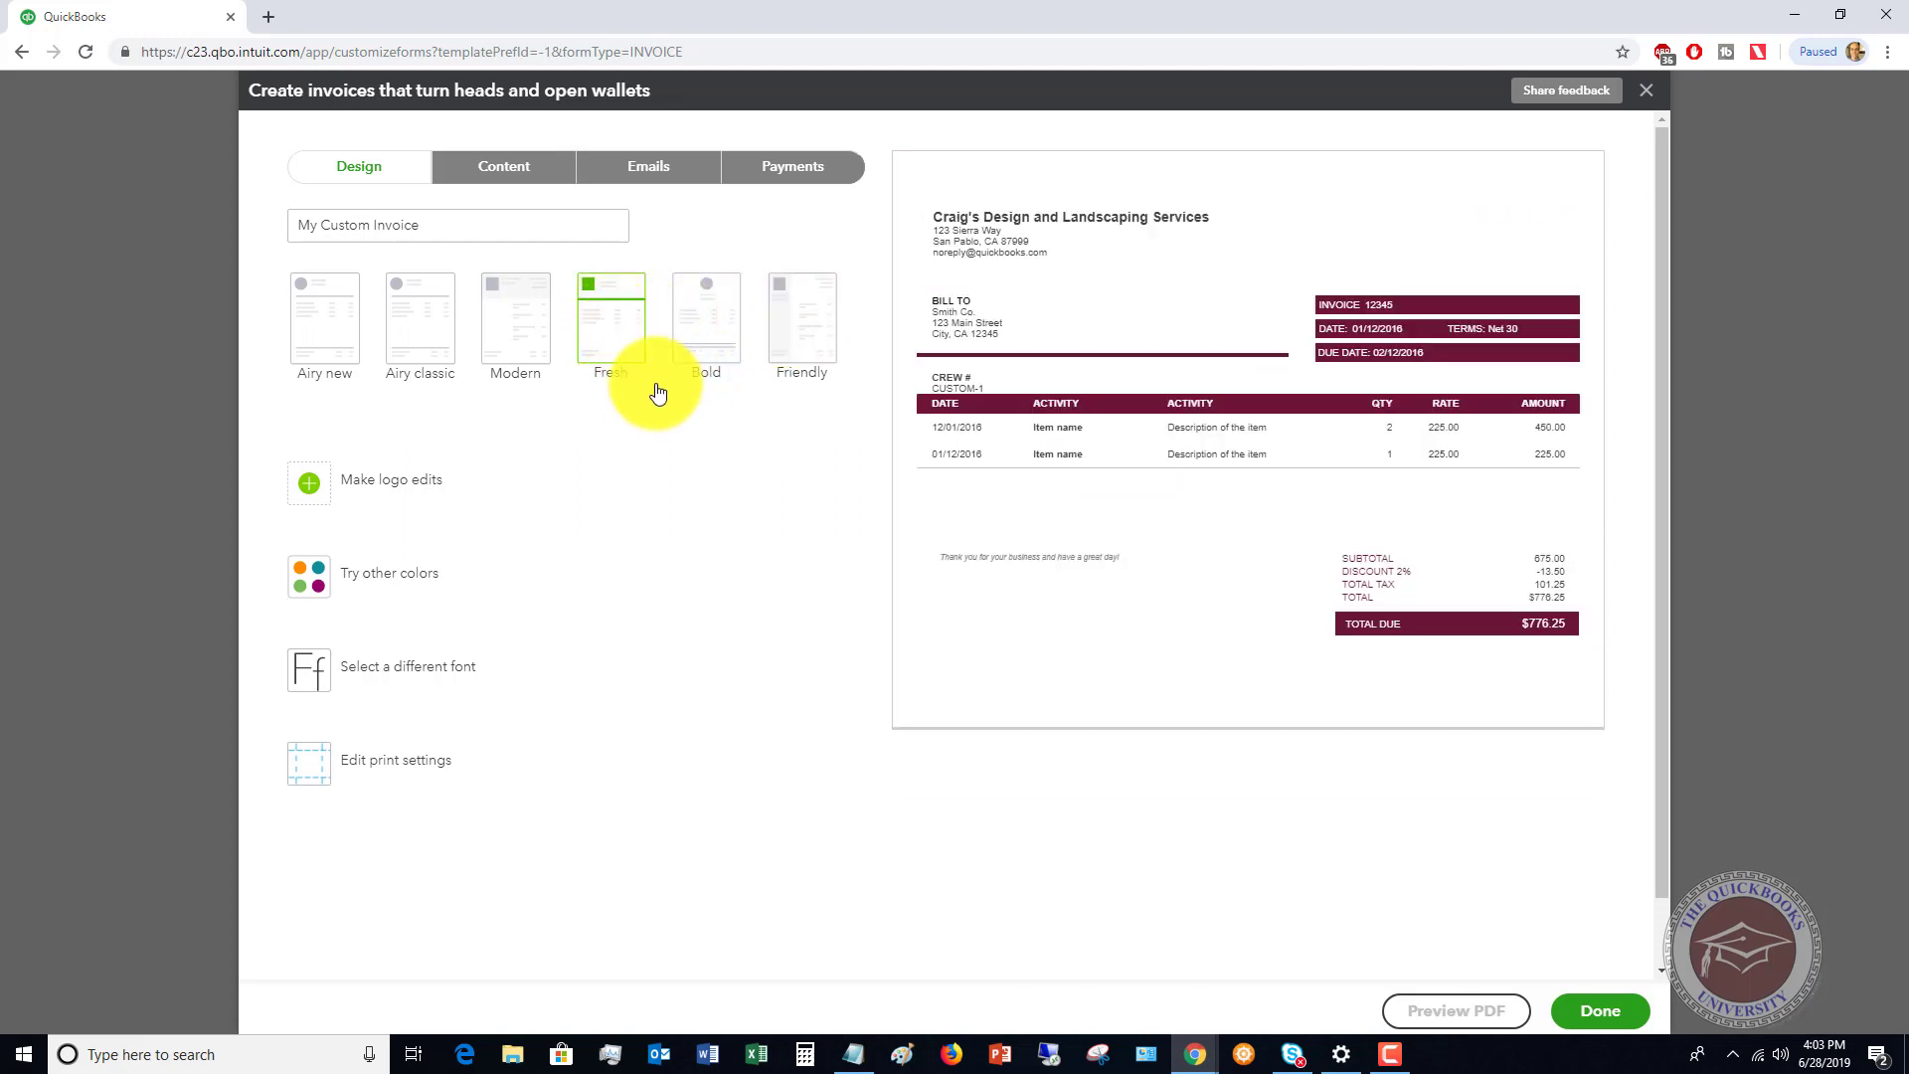
pyautogui.click(408, 571)
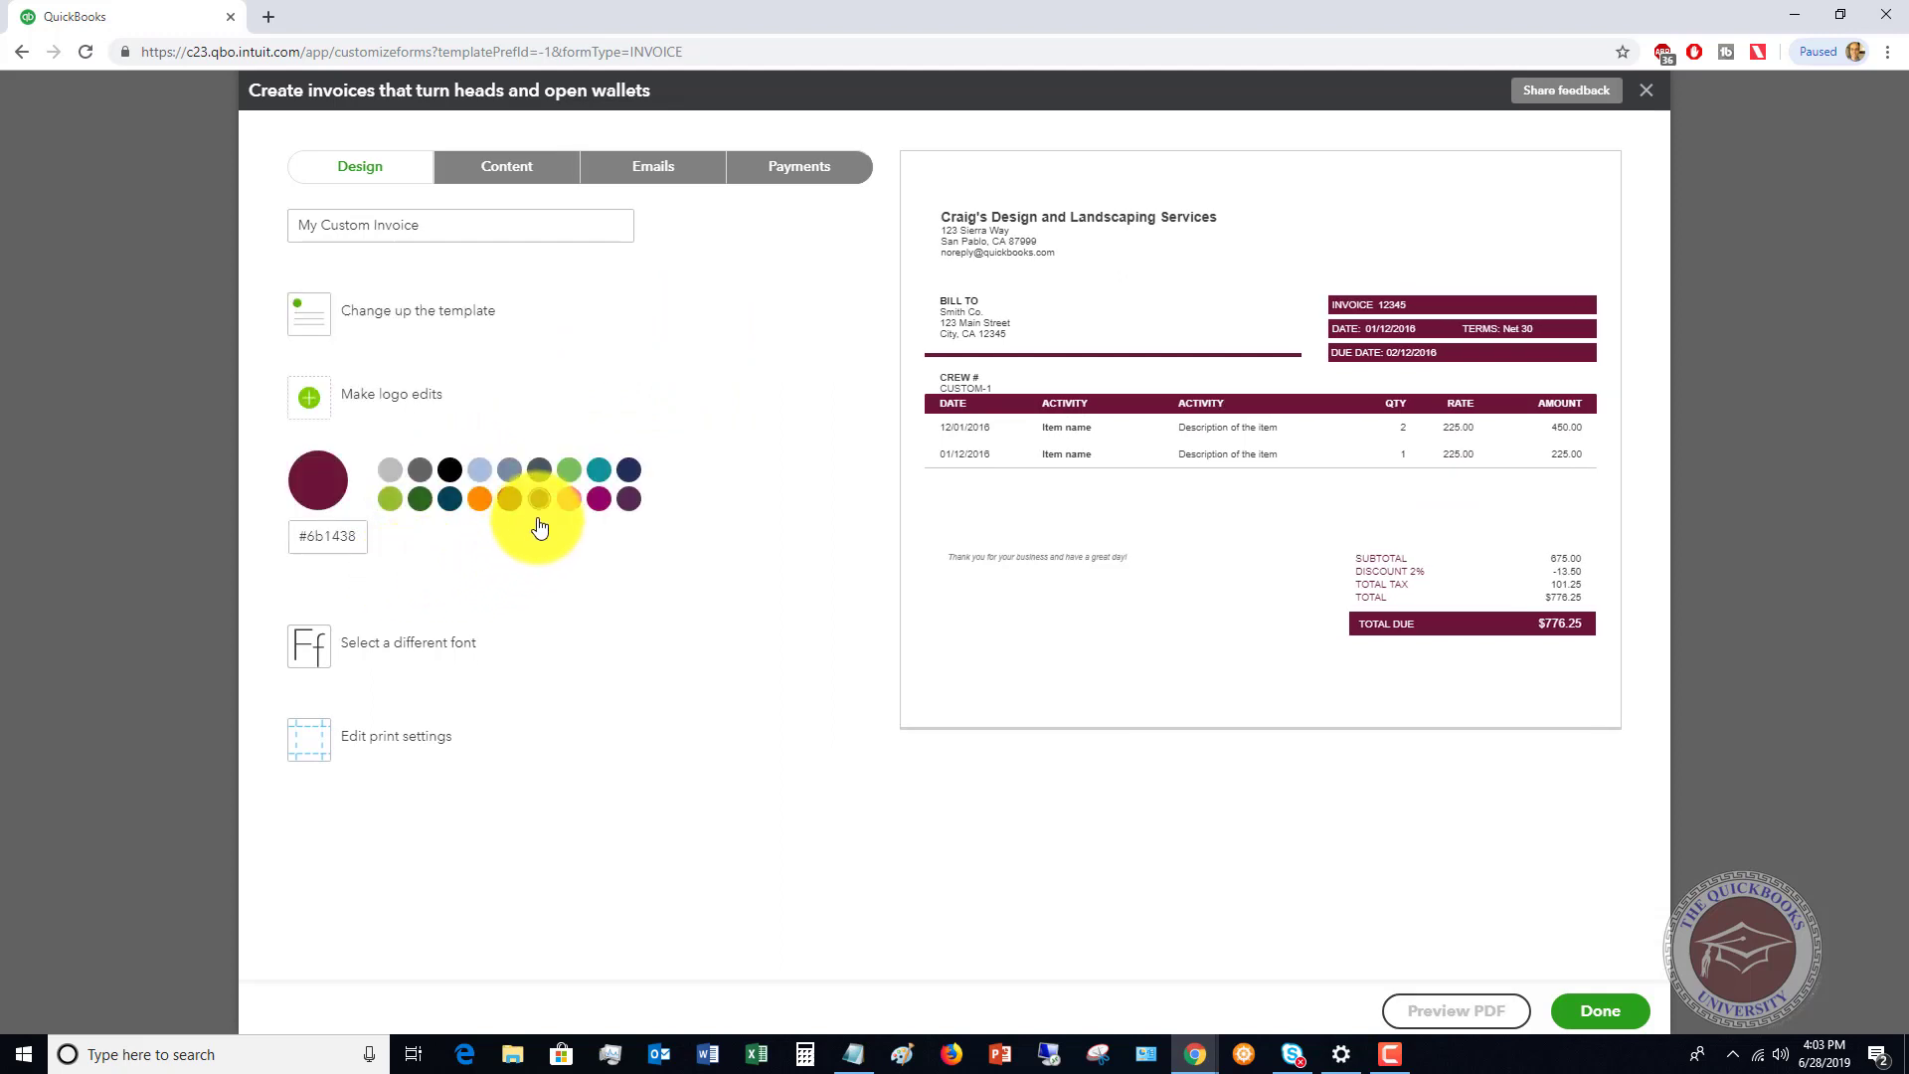
pyautogui.click(565, 470)
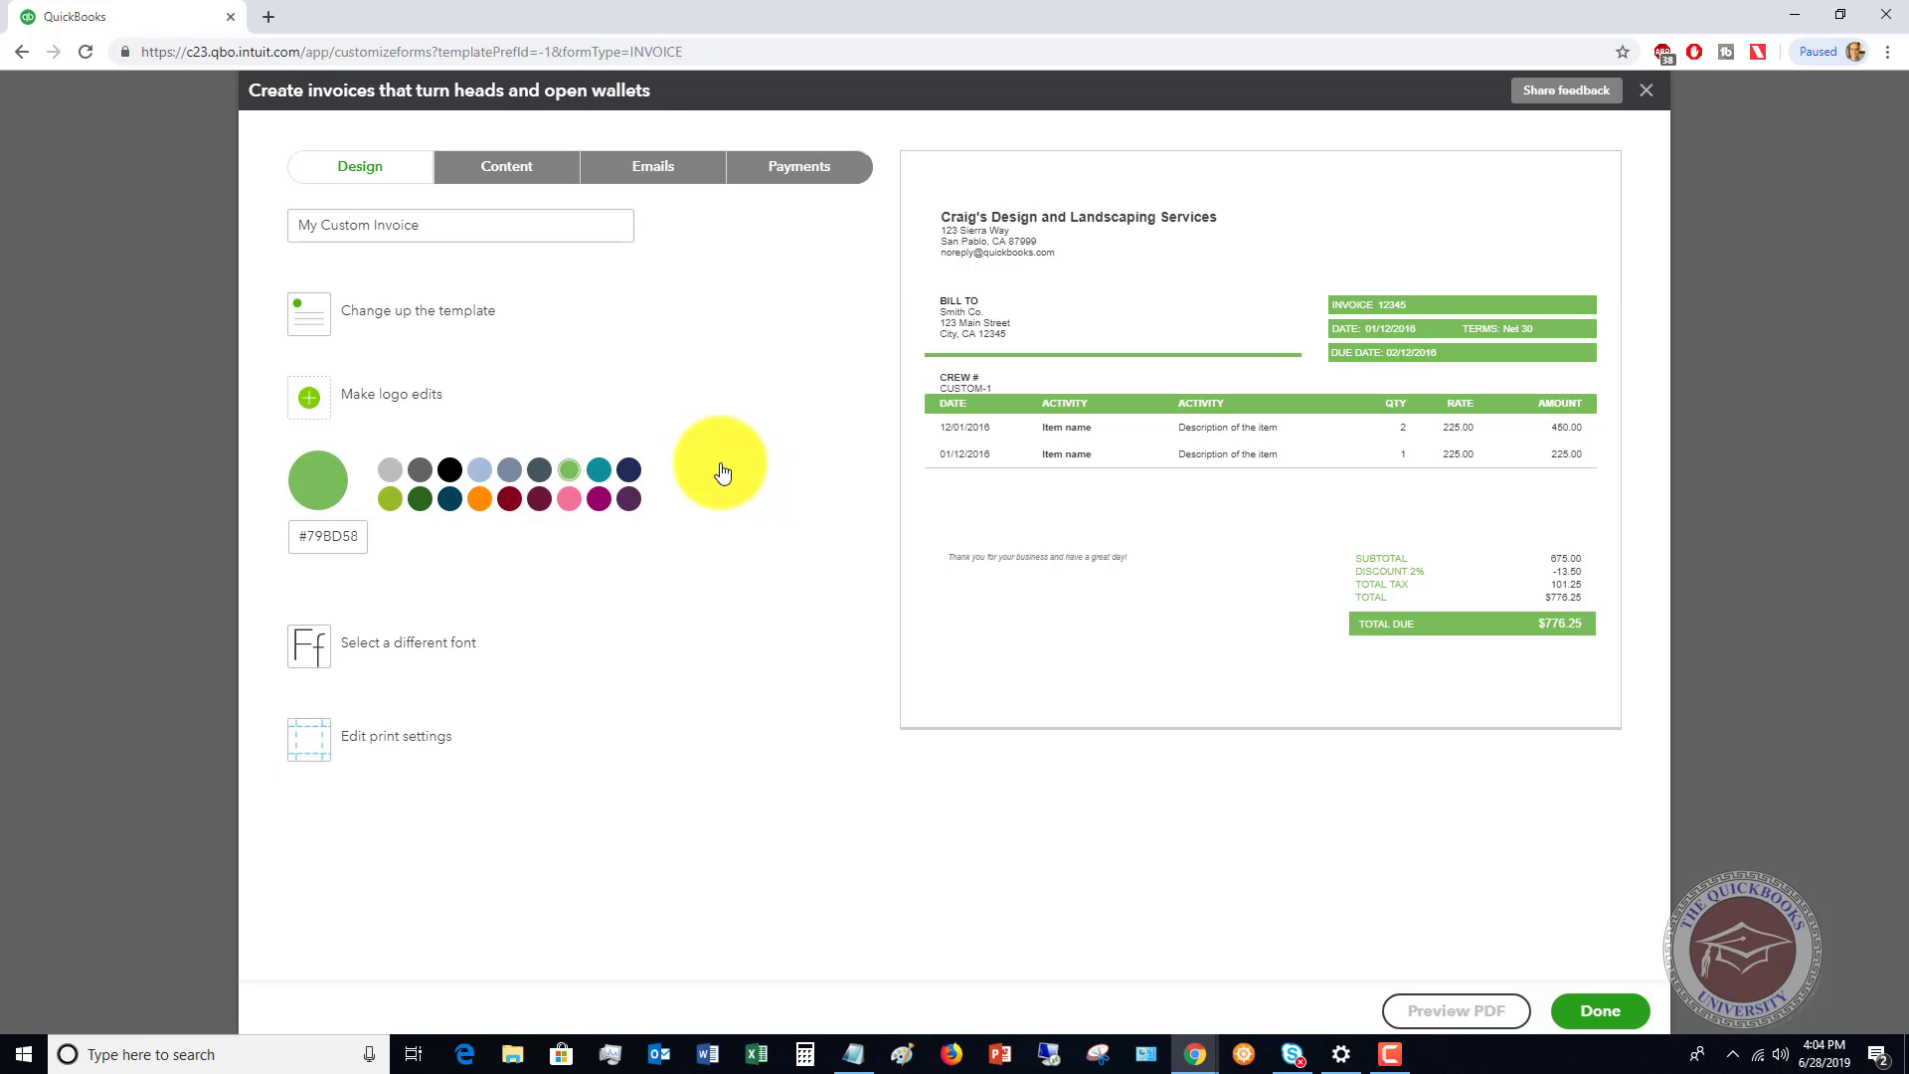
# Set the invoice's Helvetica font size to 12pt
pyautogui.click(413, 644)
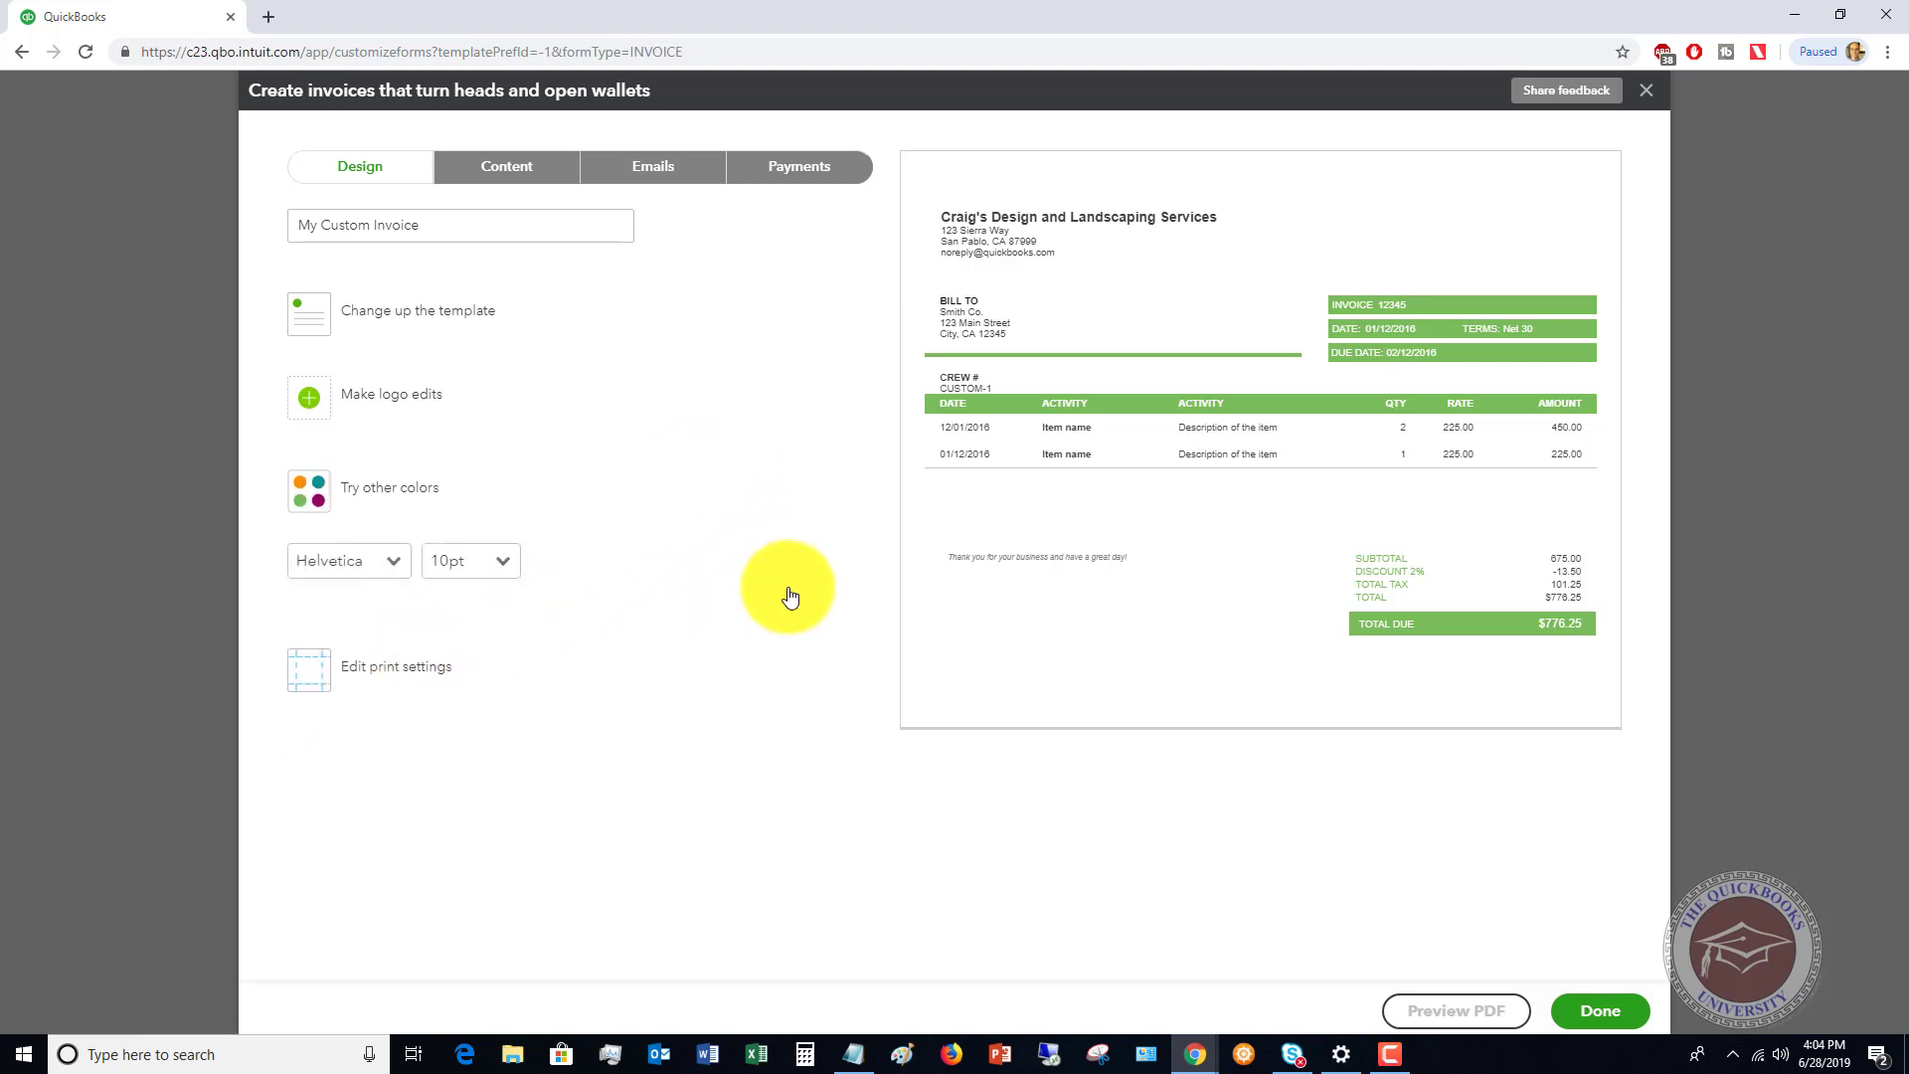
pyautogui.click(505, 569)
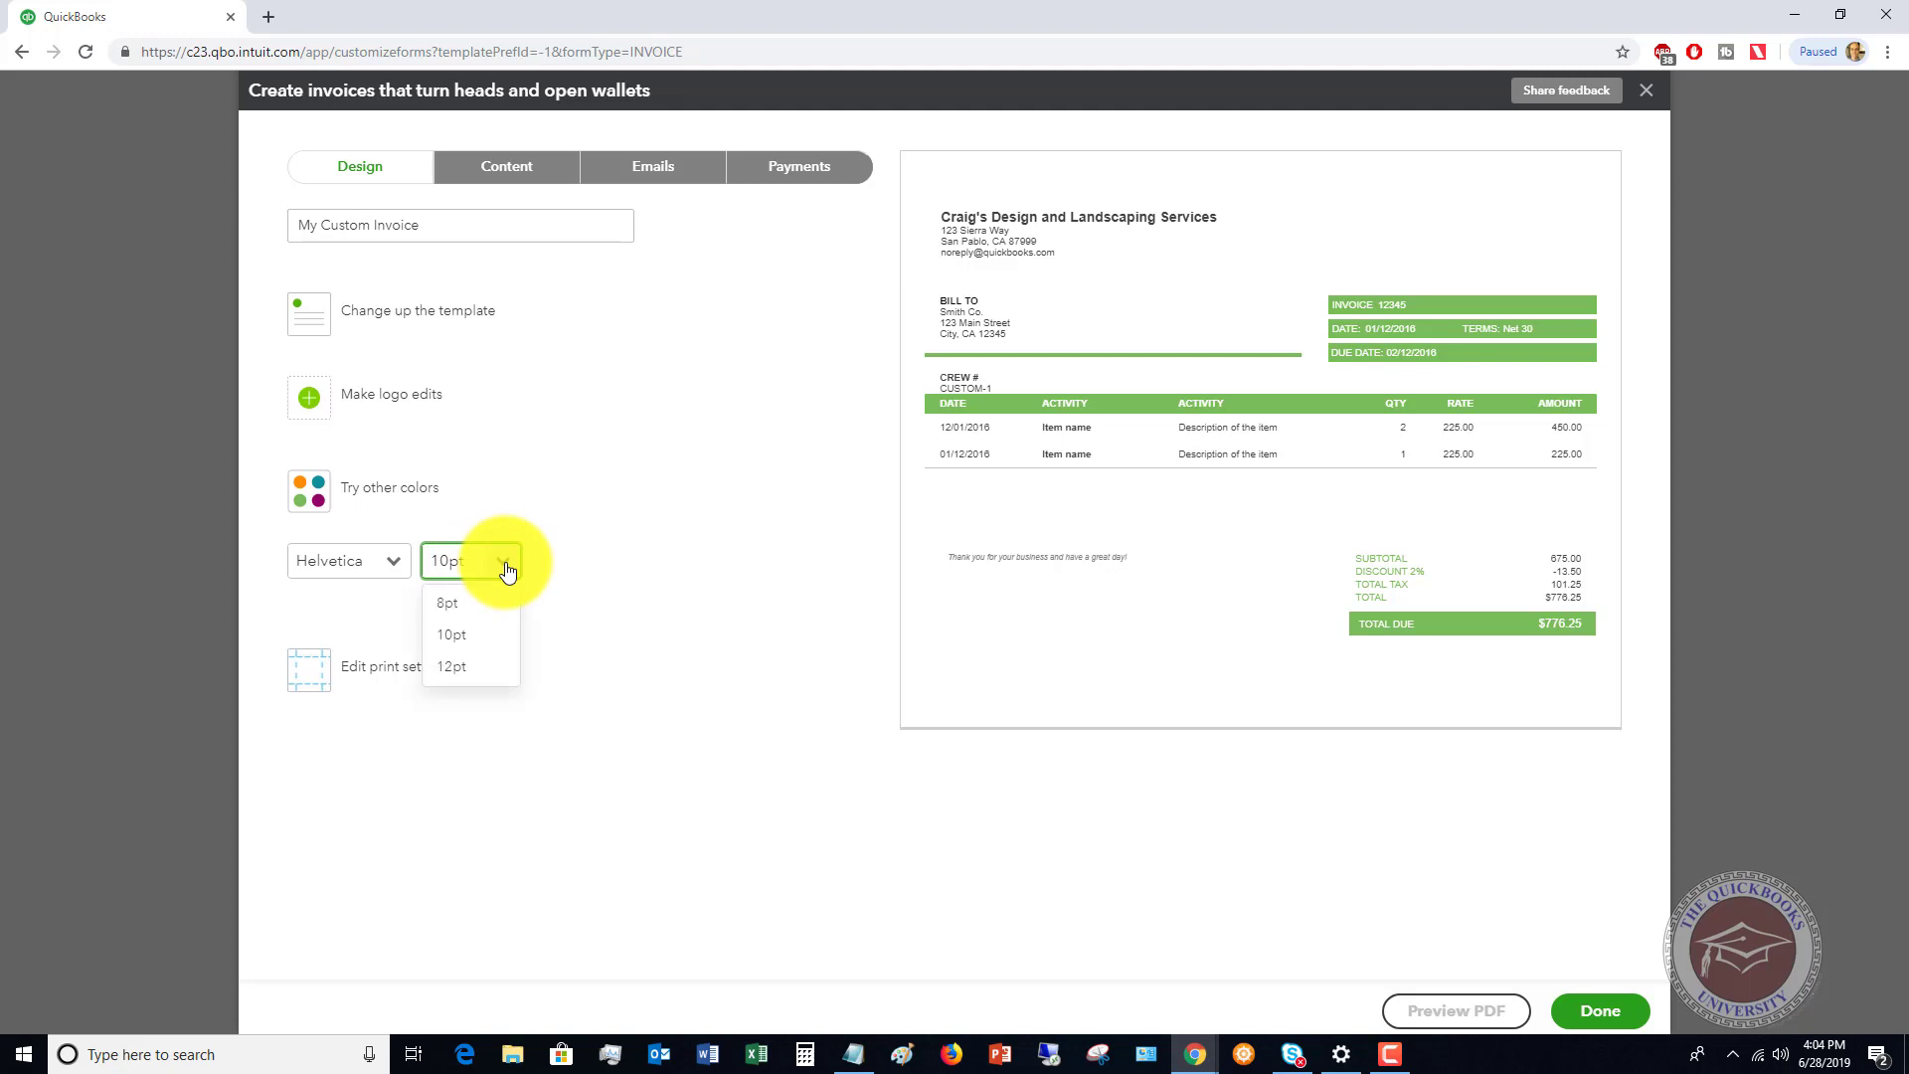
pyautogui.click(465, 665)
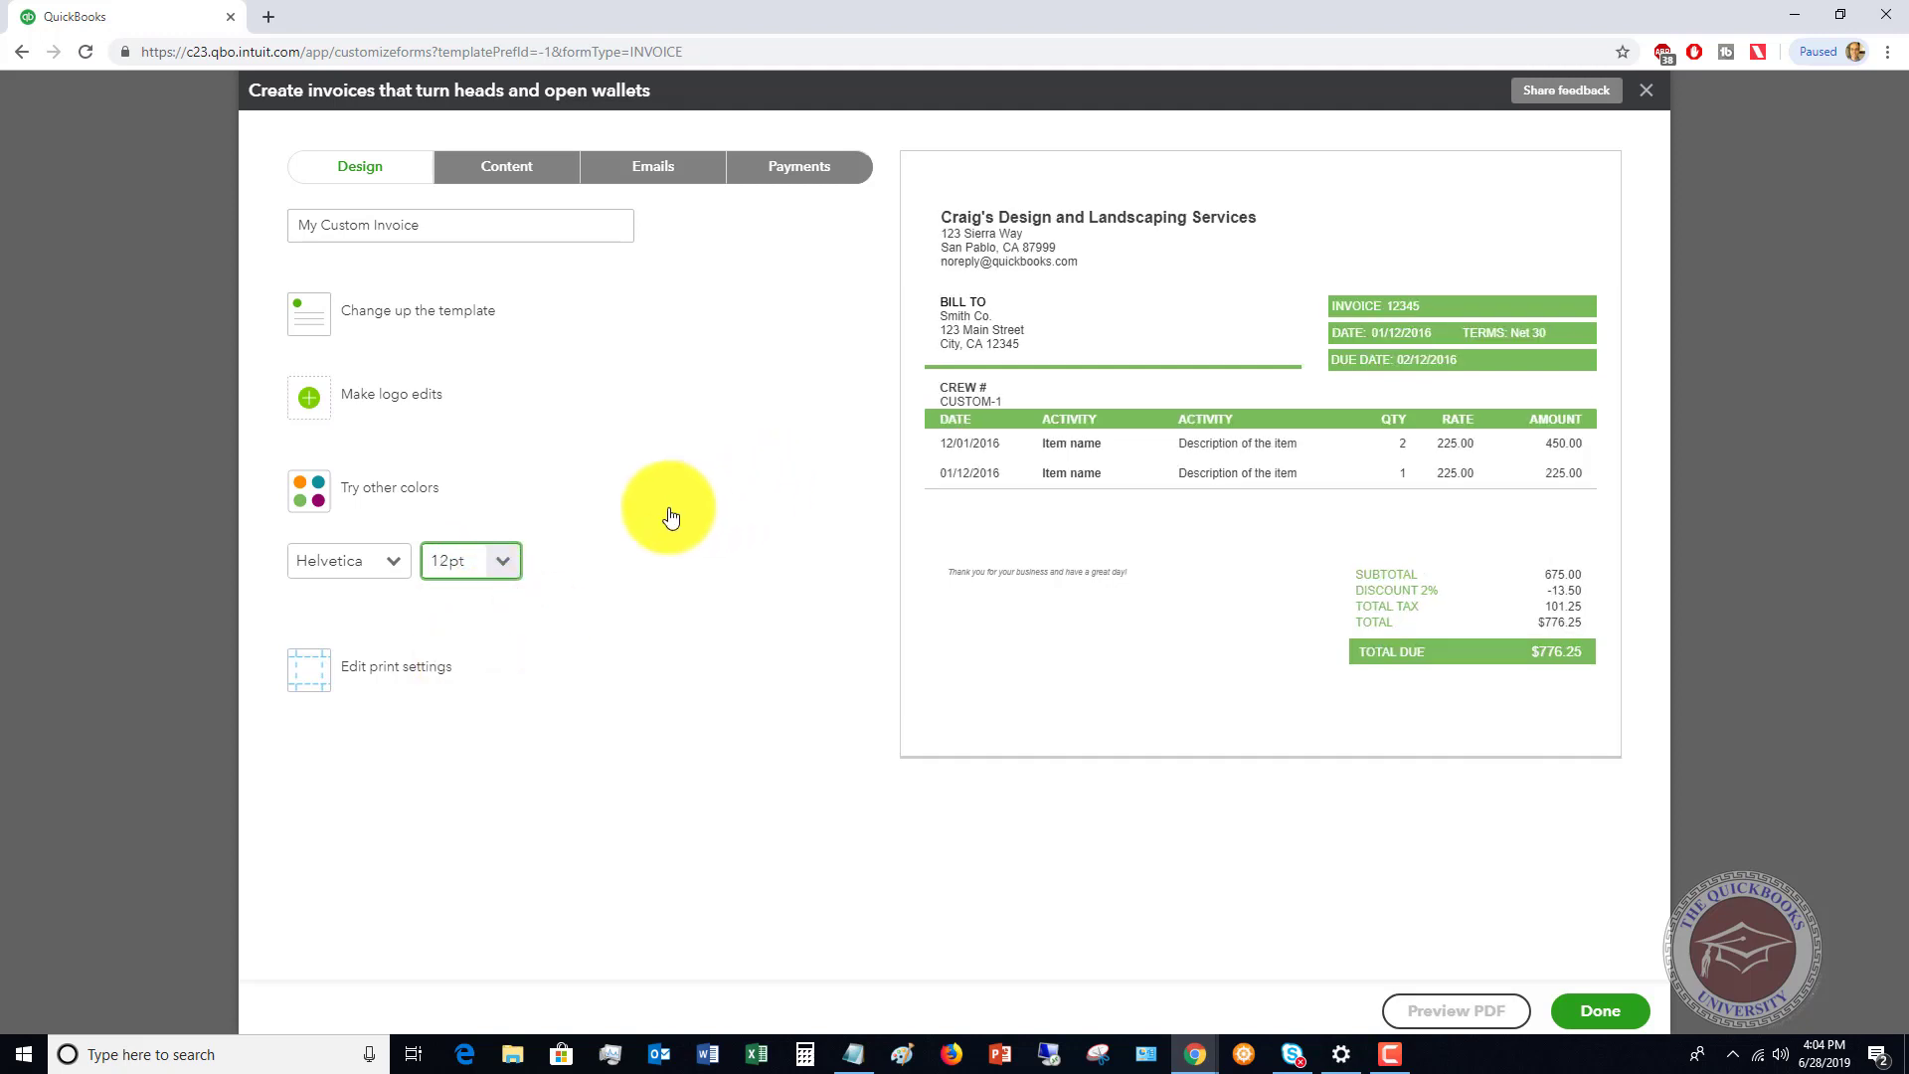
# In print settings, toggle Use letterhead paper with left and right margins at 0"
pyautogui.click(397, 667)
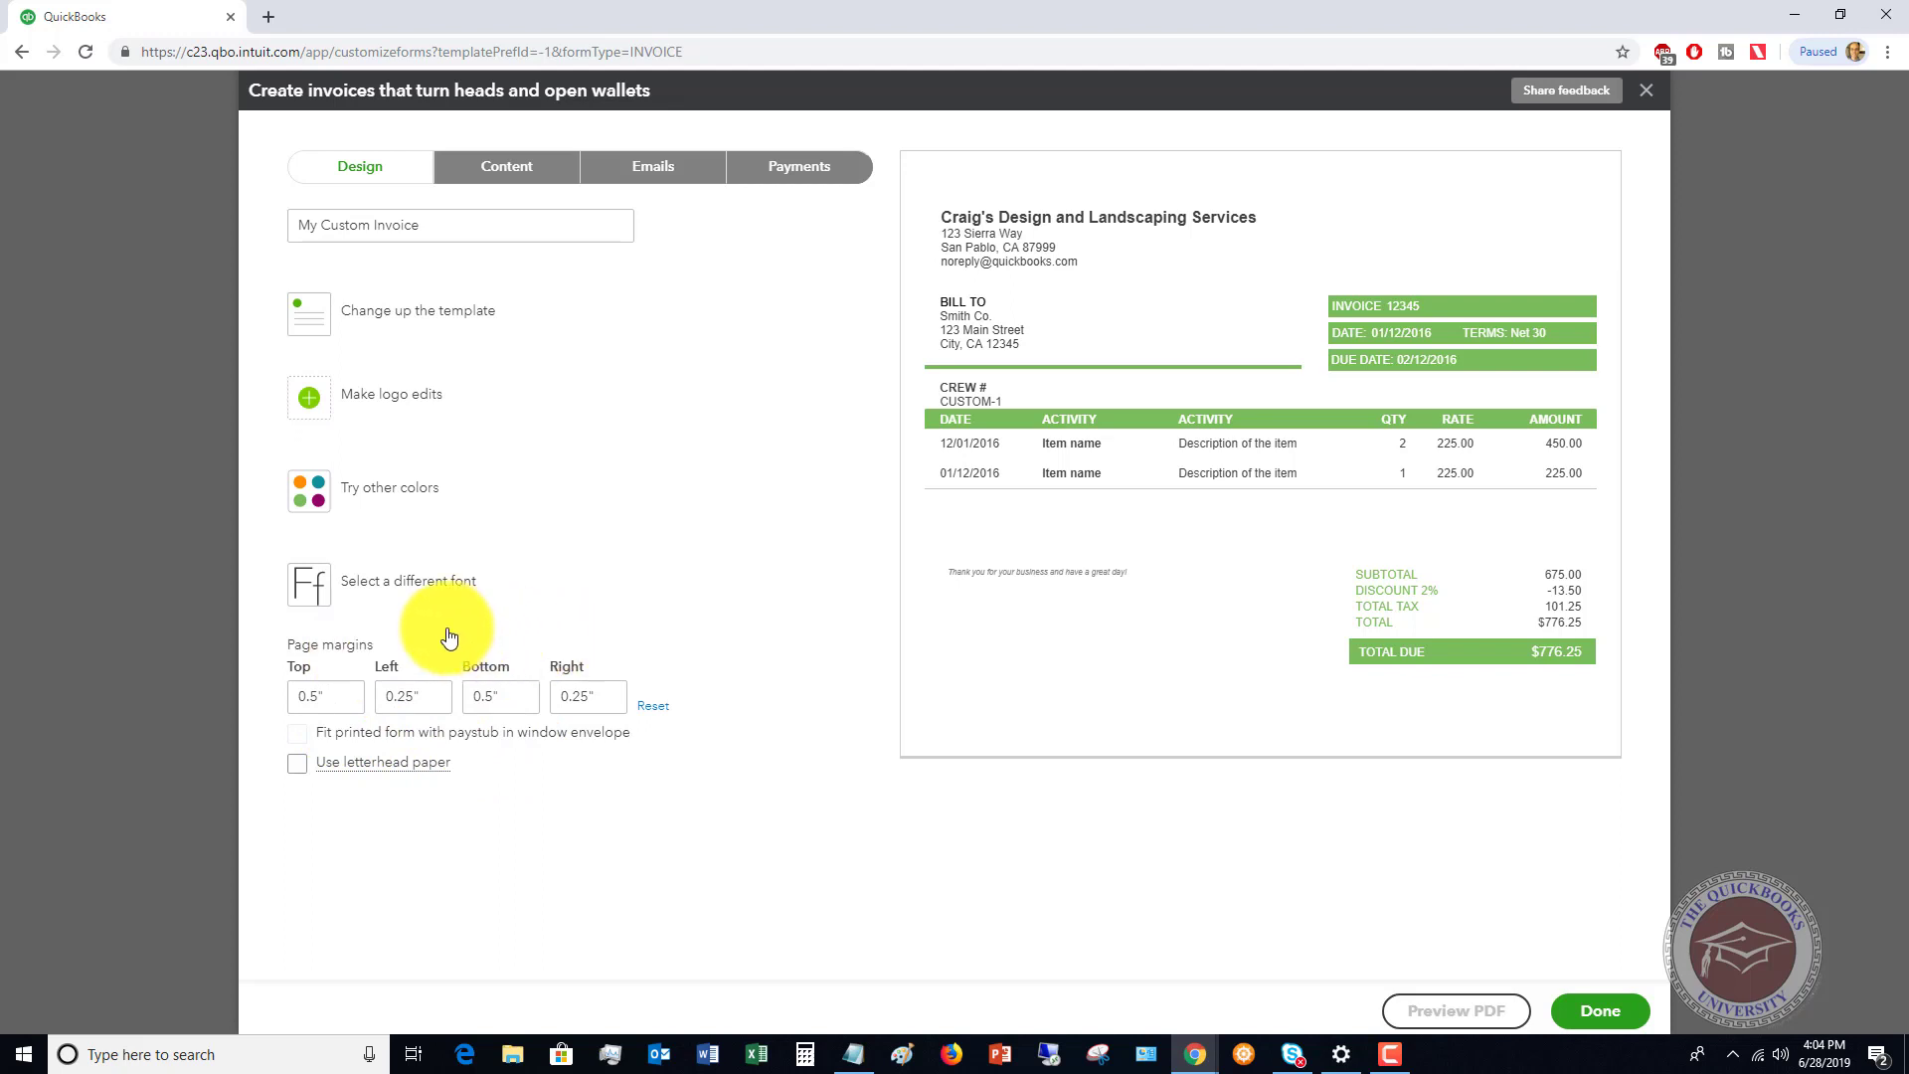
pyautogui.click(338, 702)
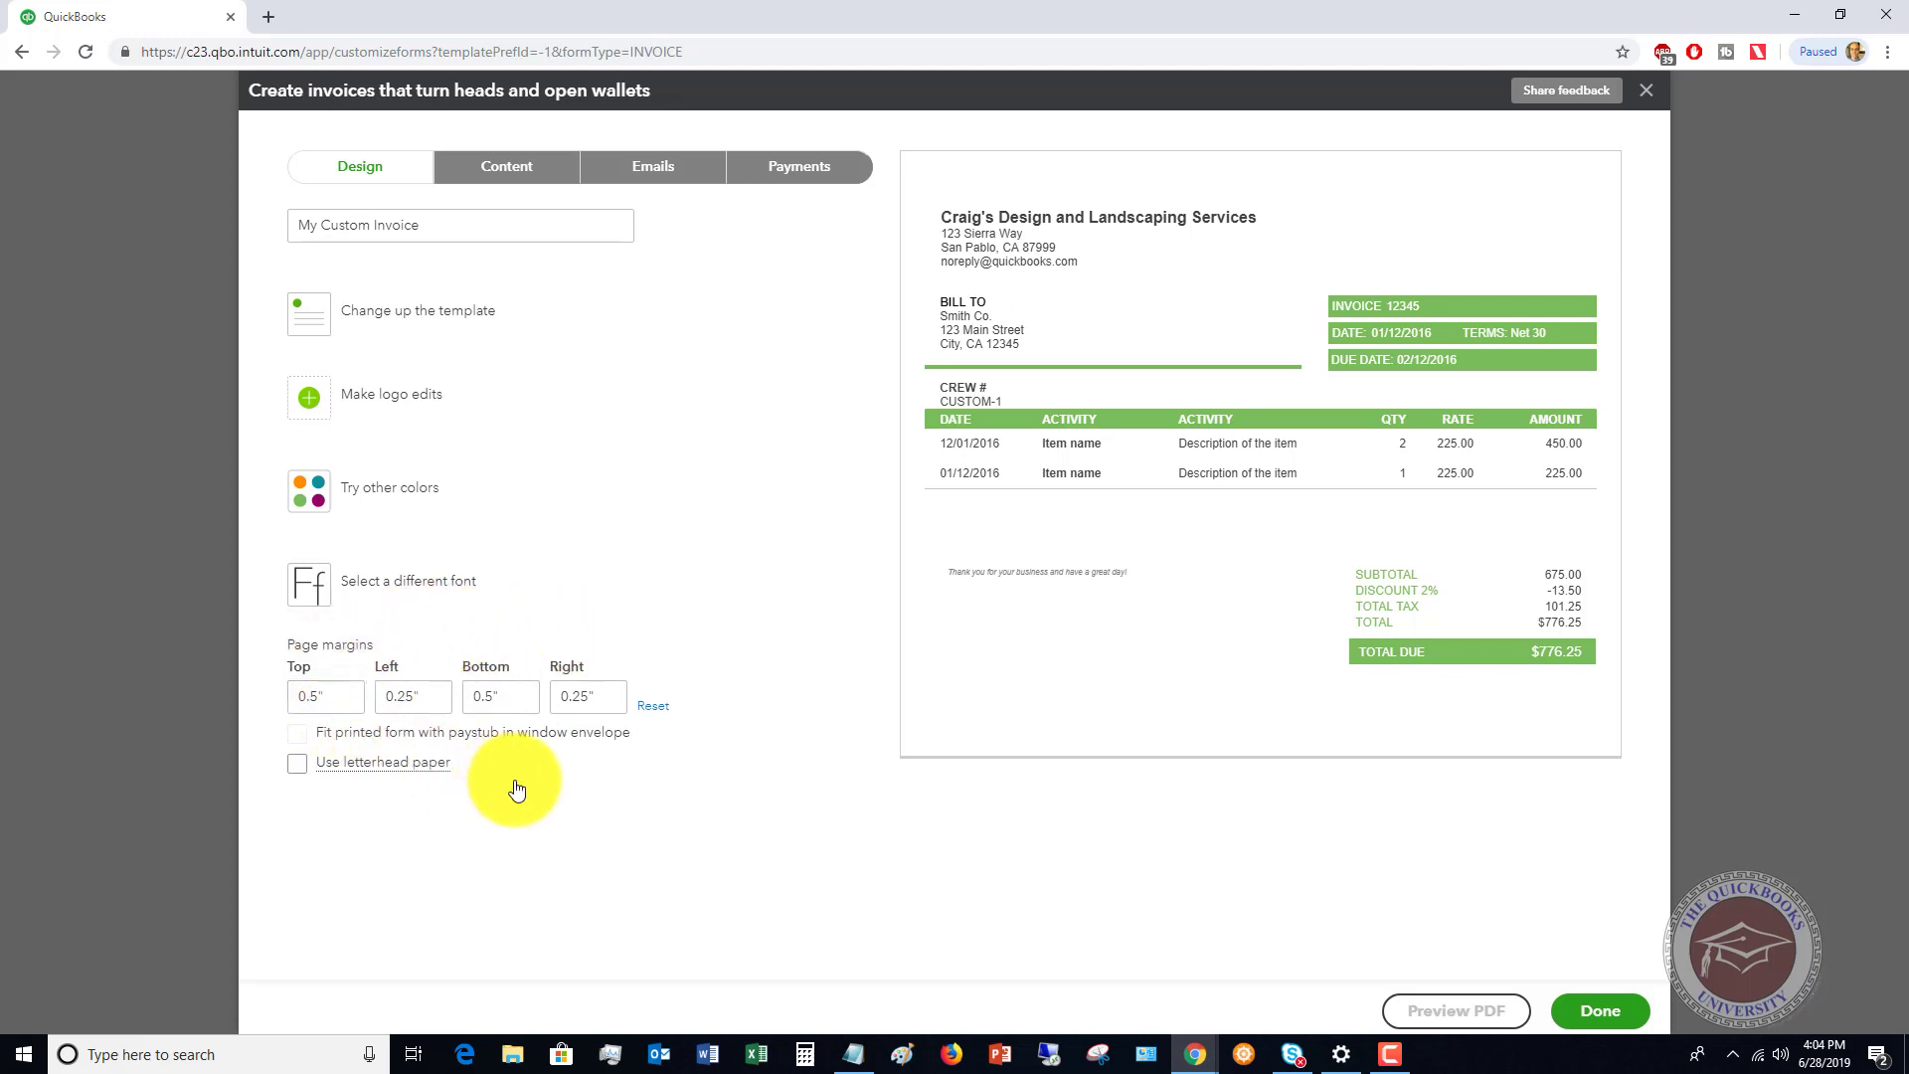
pyautogui.click(295, 762)
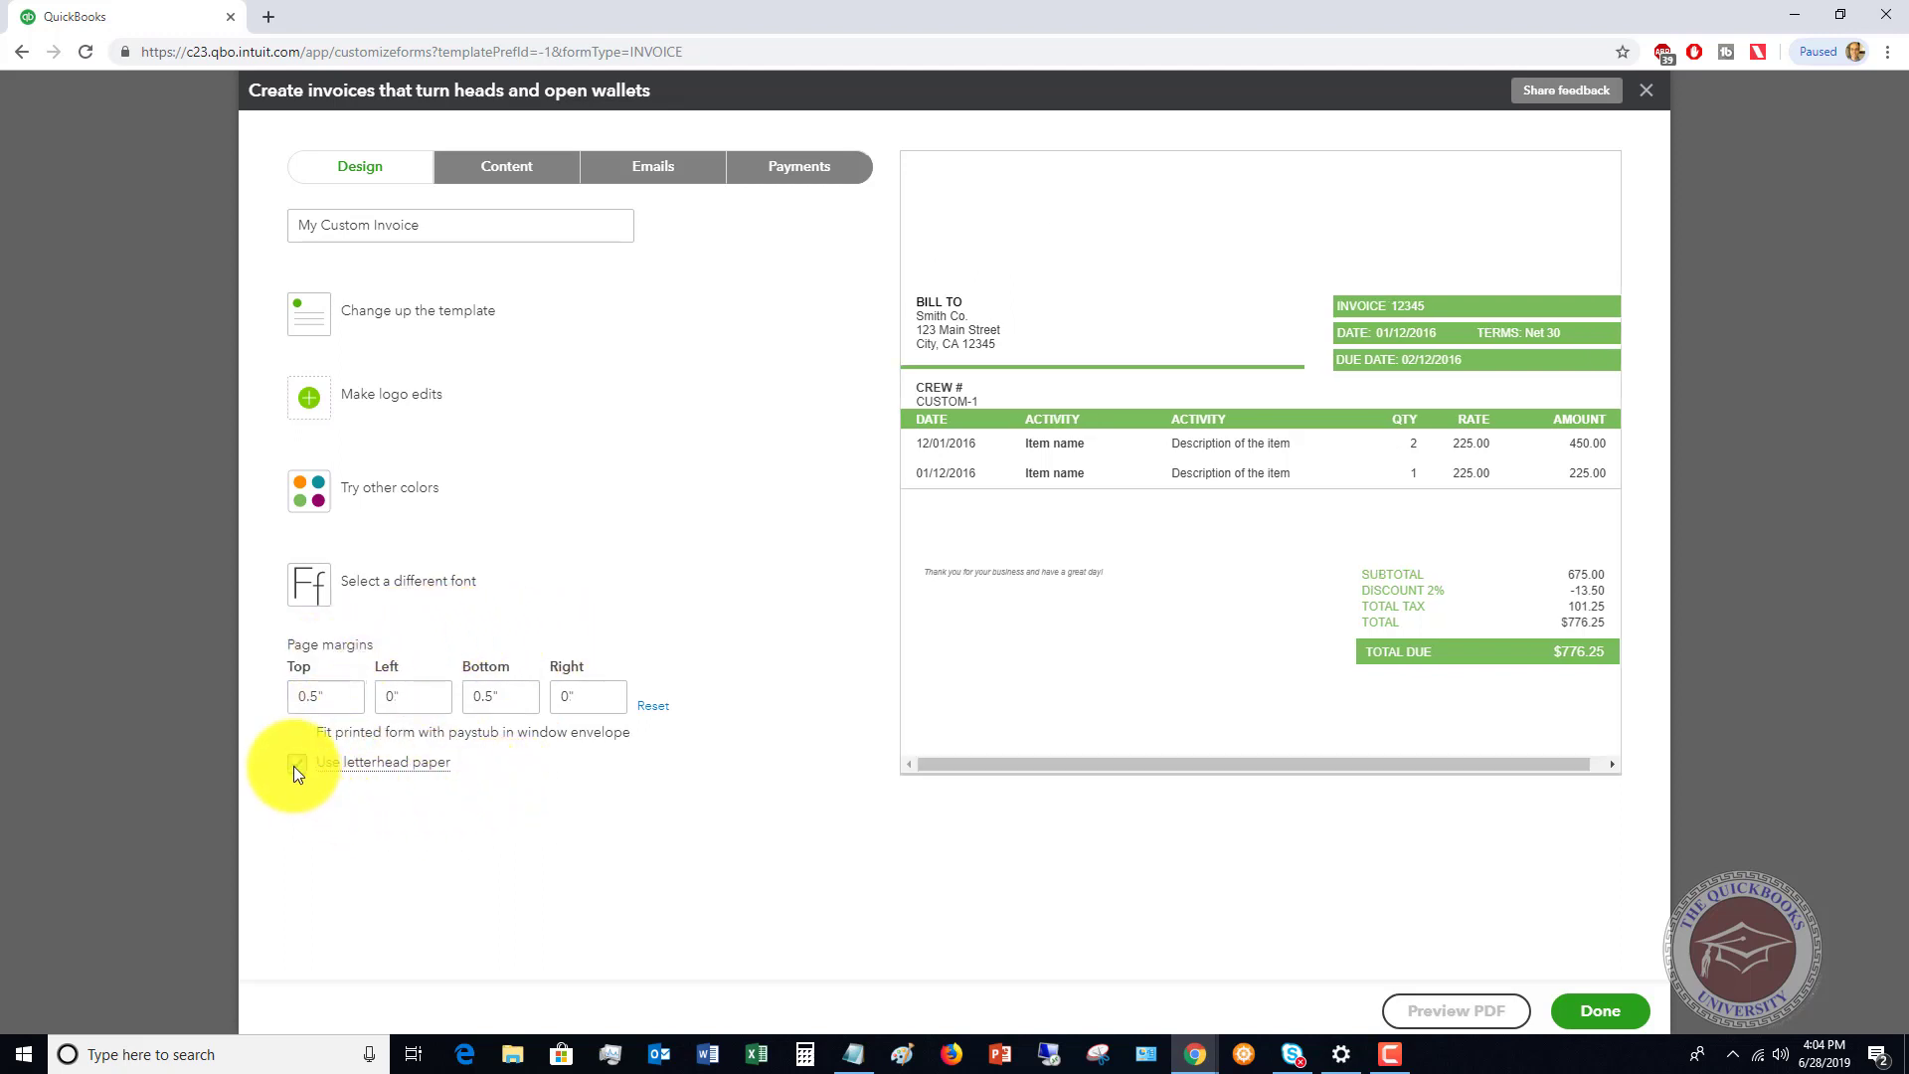
pyautogui.click(296, 762)
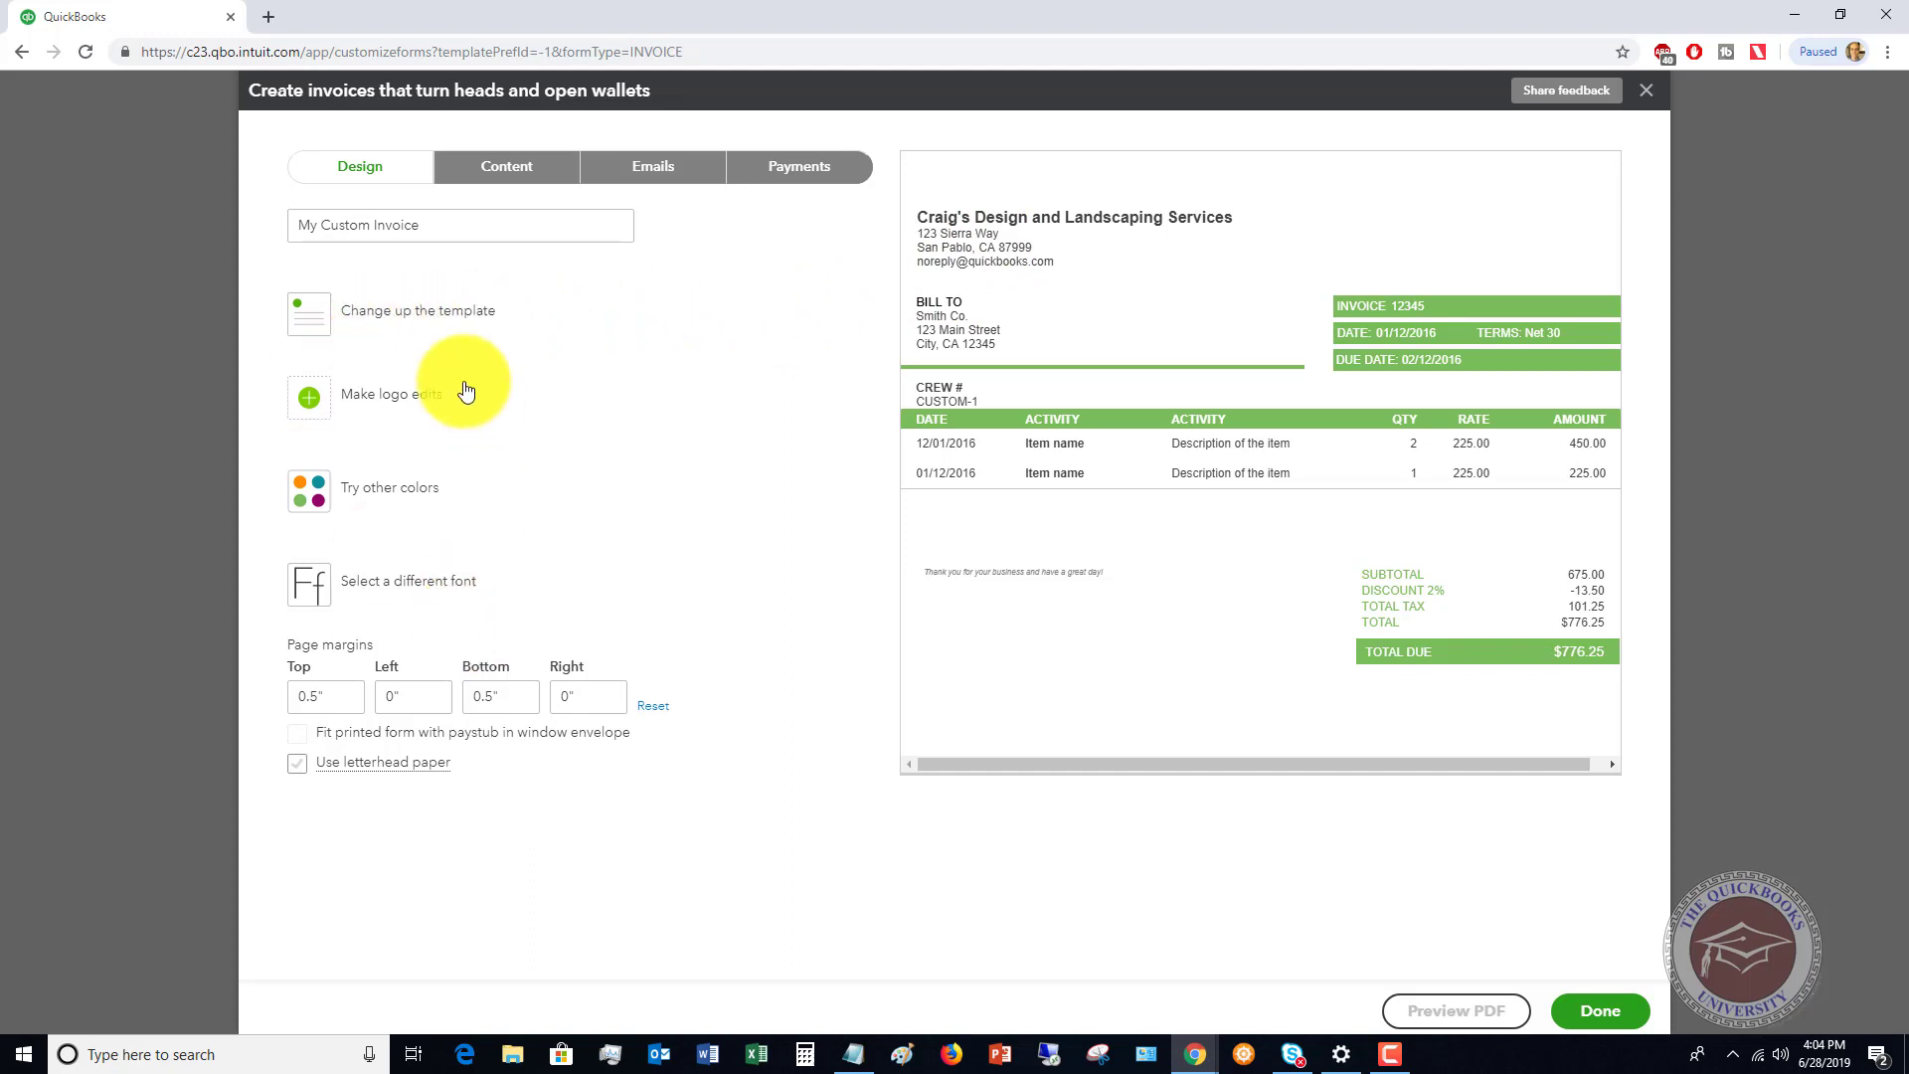
# Switch to the Content tab and select the invoice header section
pyautogui.click(507, 169)
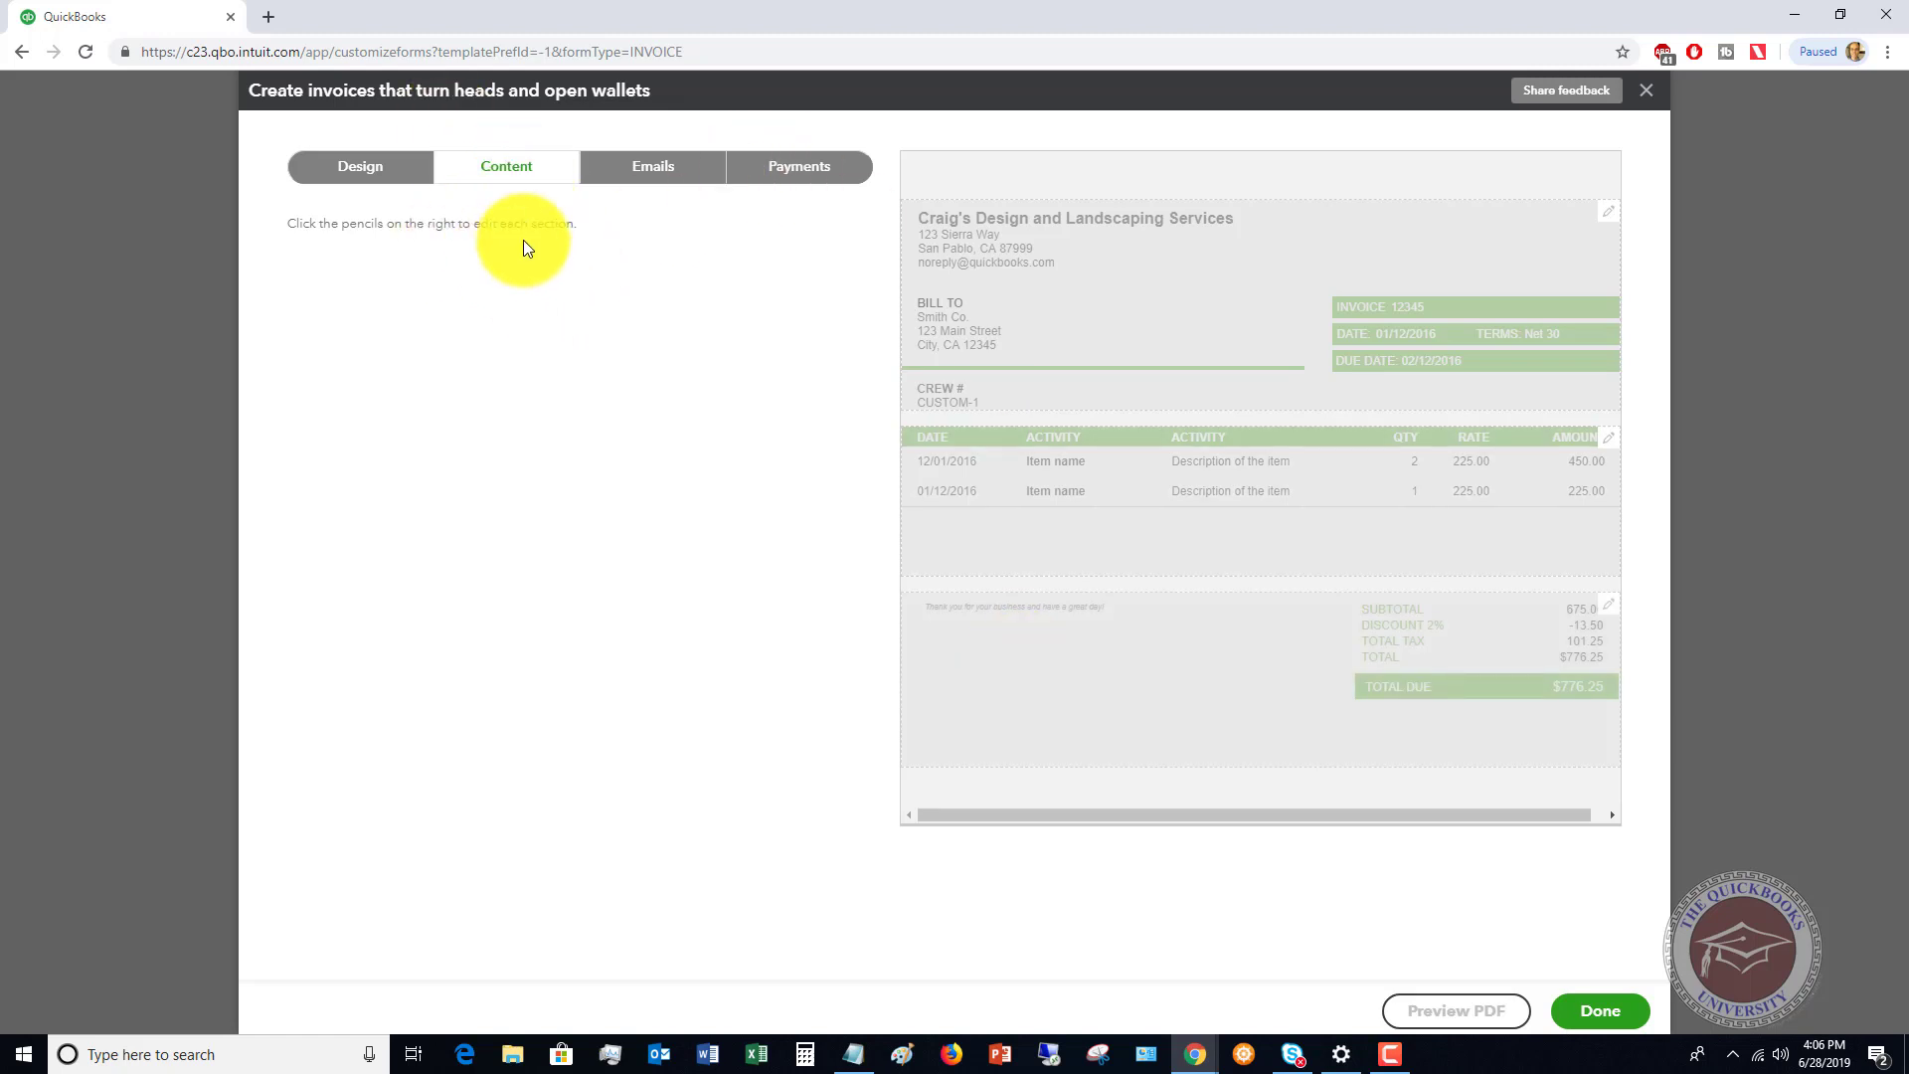
pyautogui.click(1194, 304)
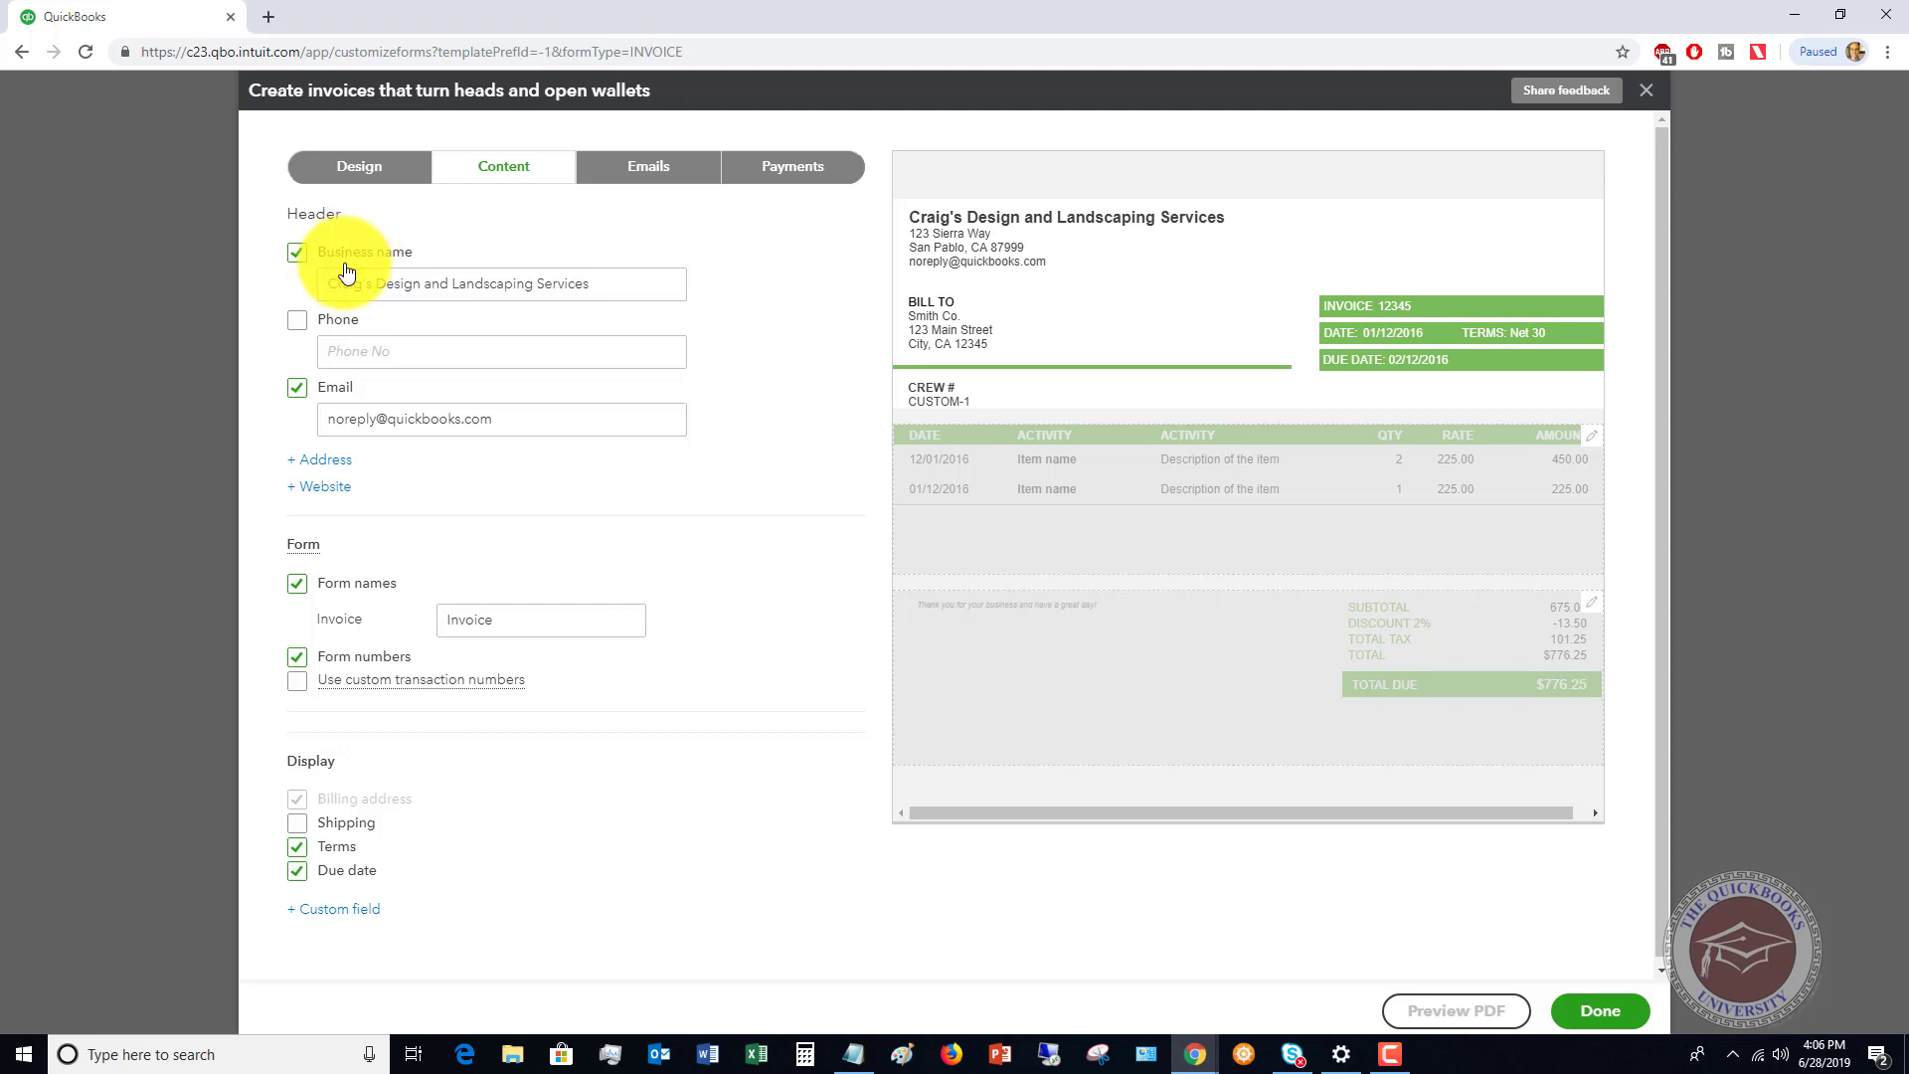
# Enter the business phone number and add the business address to the header, leaving website unchecked
pyautogui.click(297, 319)
pyautogui.click(409, 350)
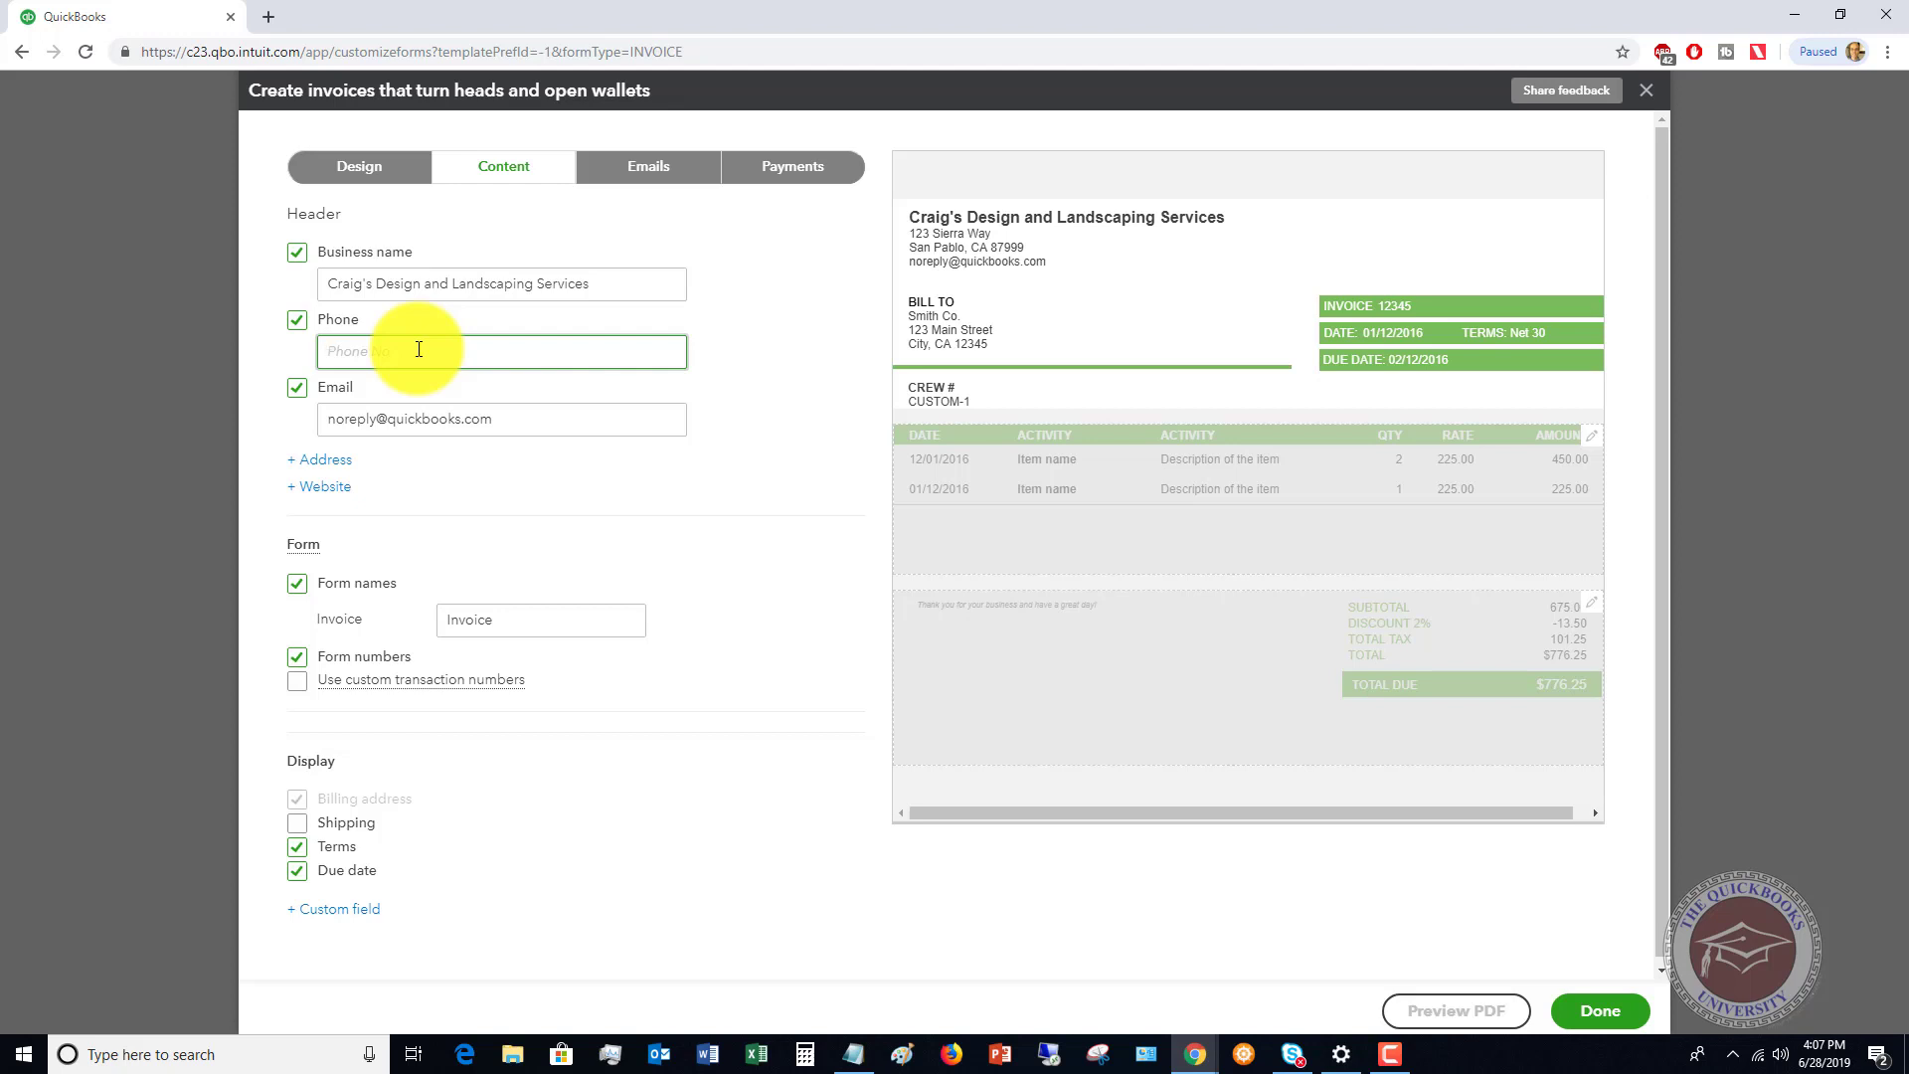
pyautogui.write('864-555-1234')
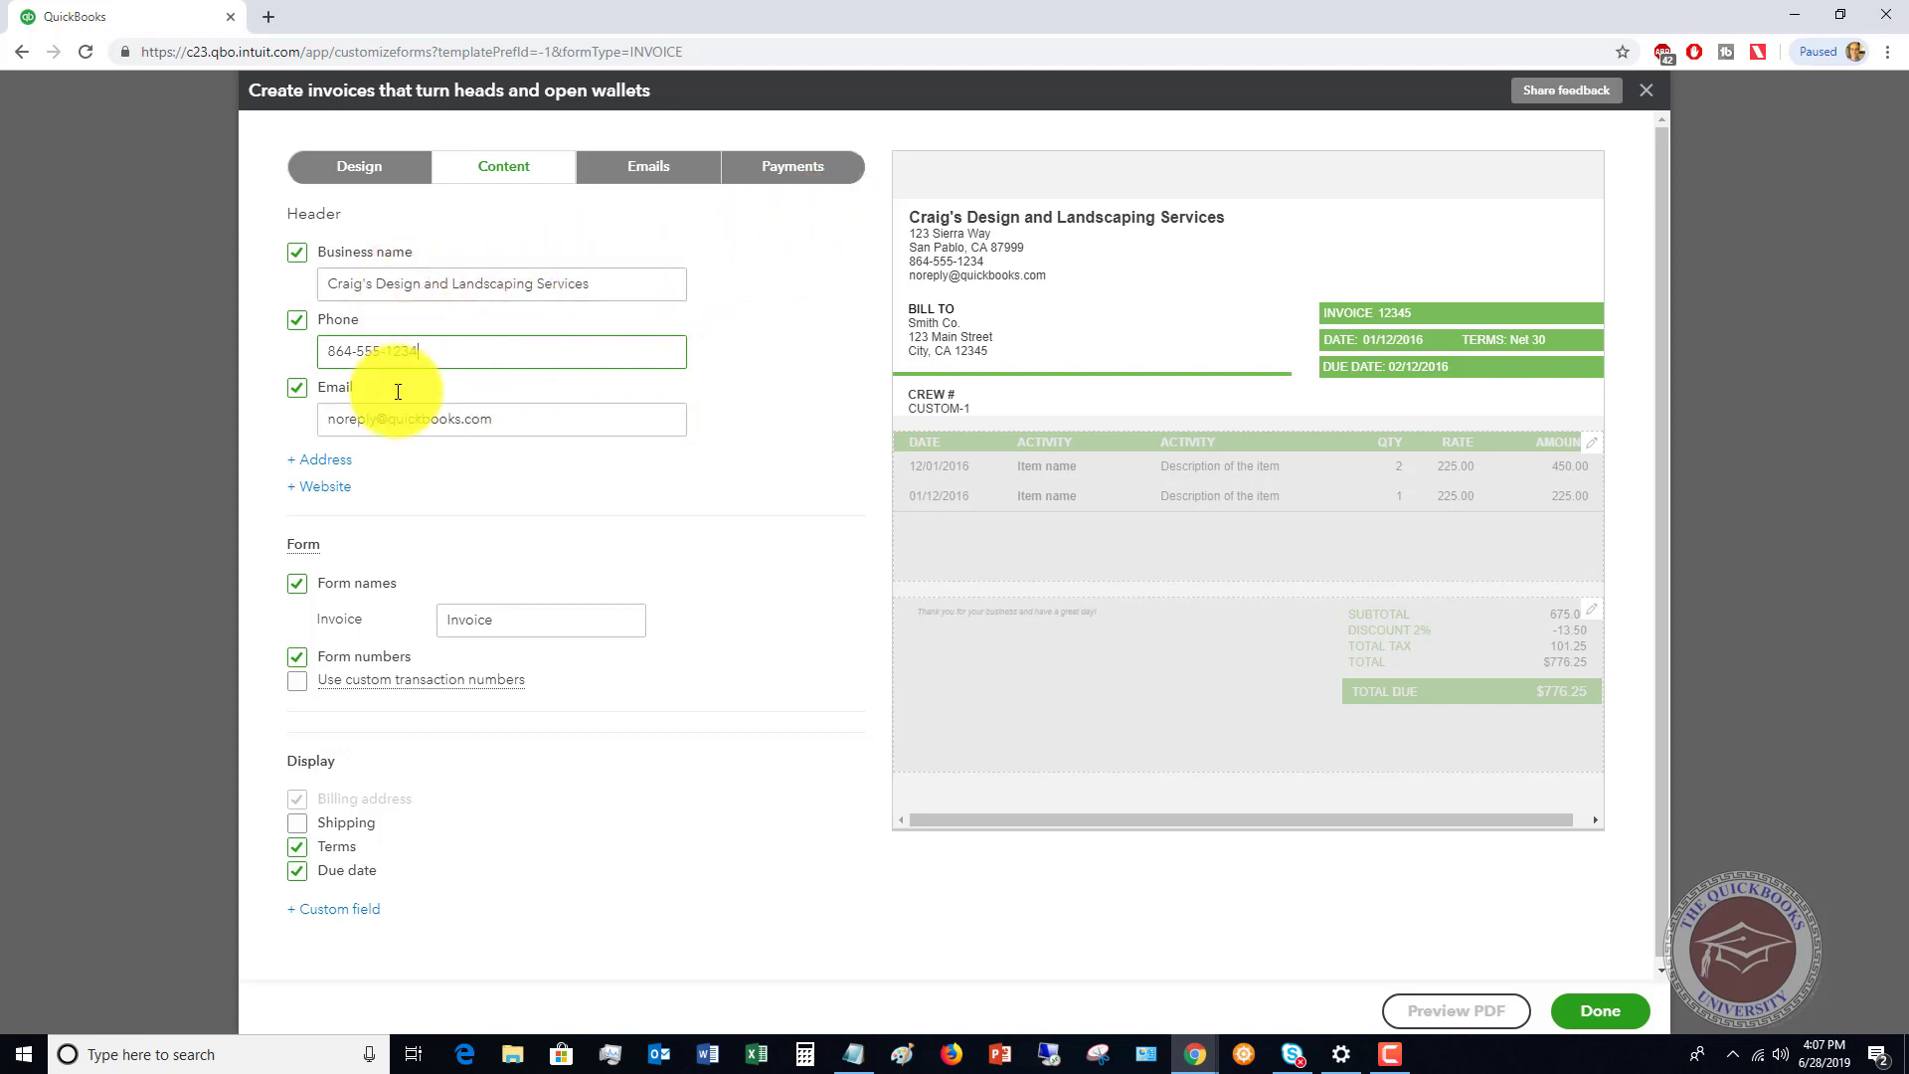
pyautogui.click(293, 460)
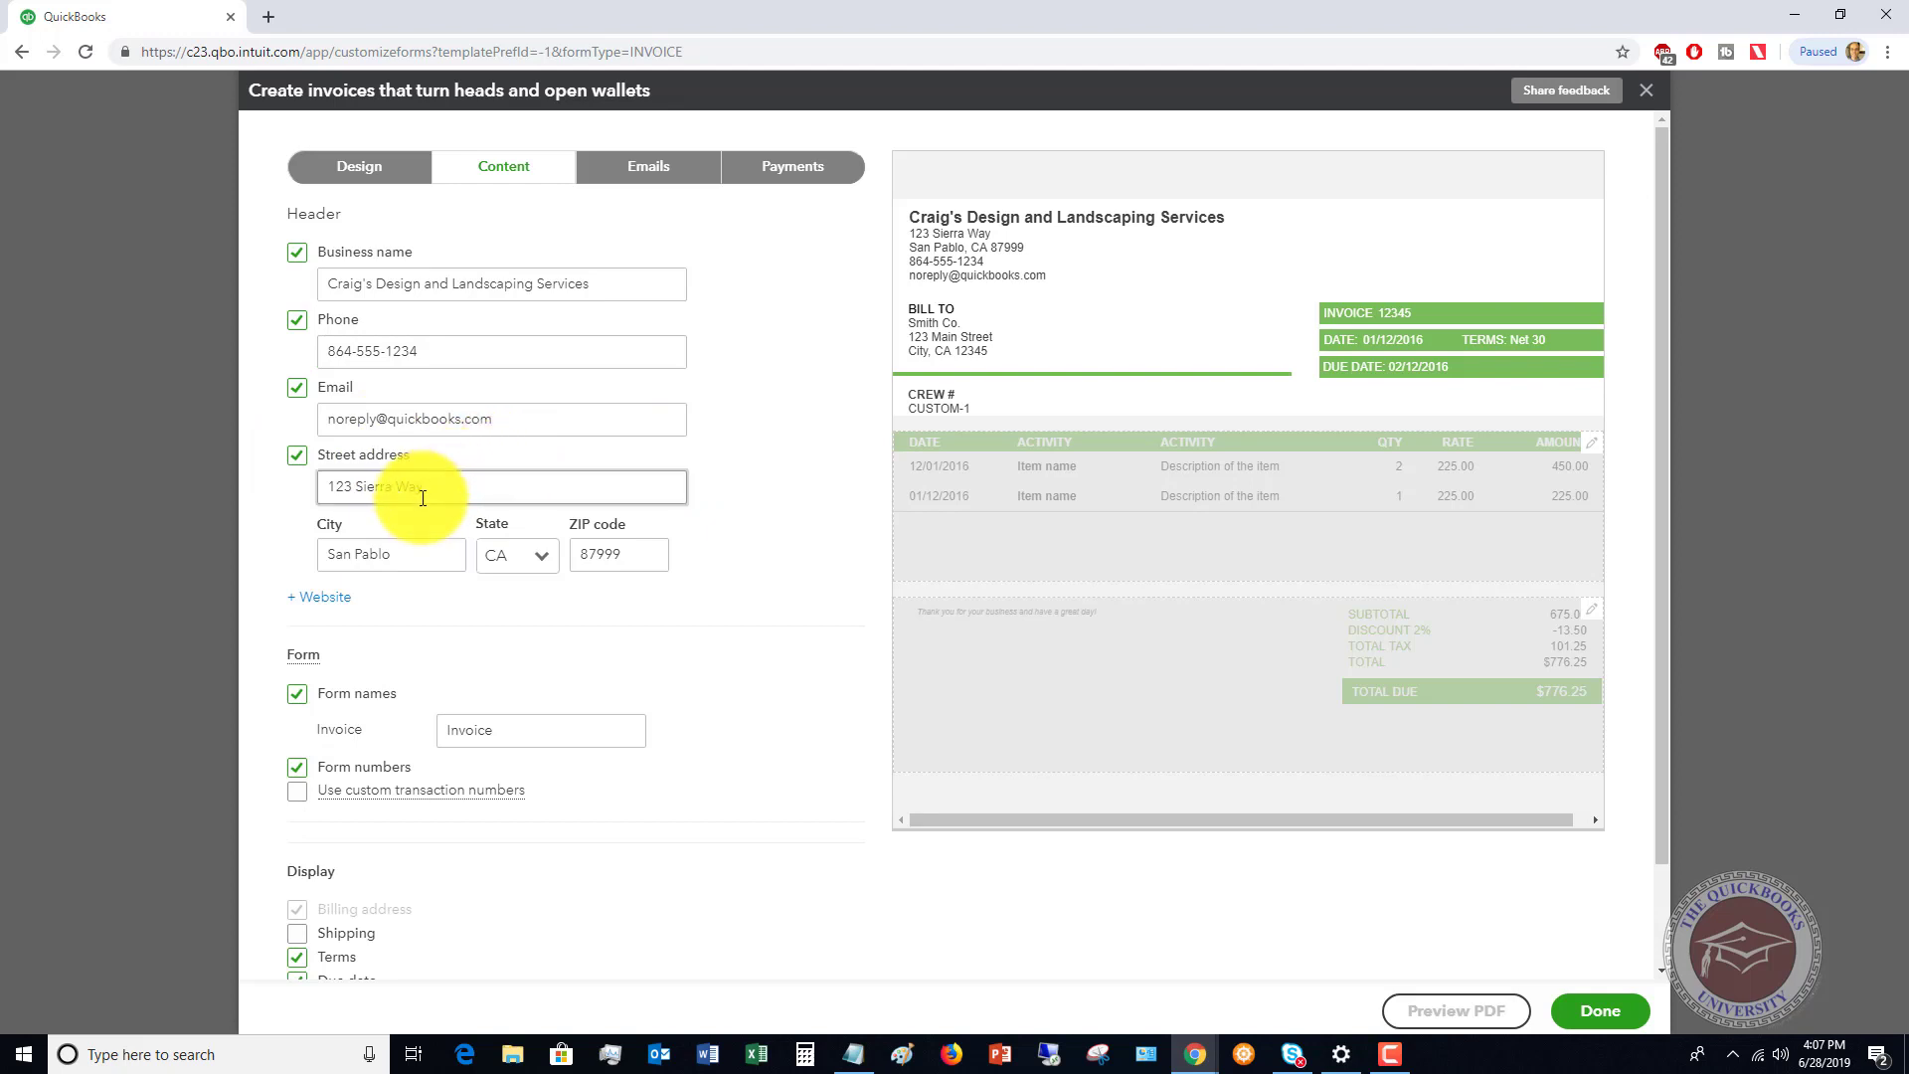
pyautogui.click(320, 596)
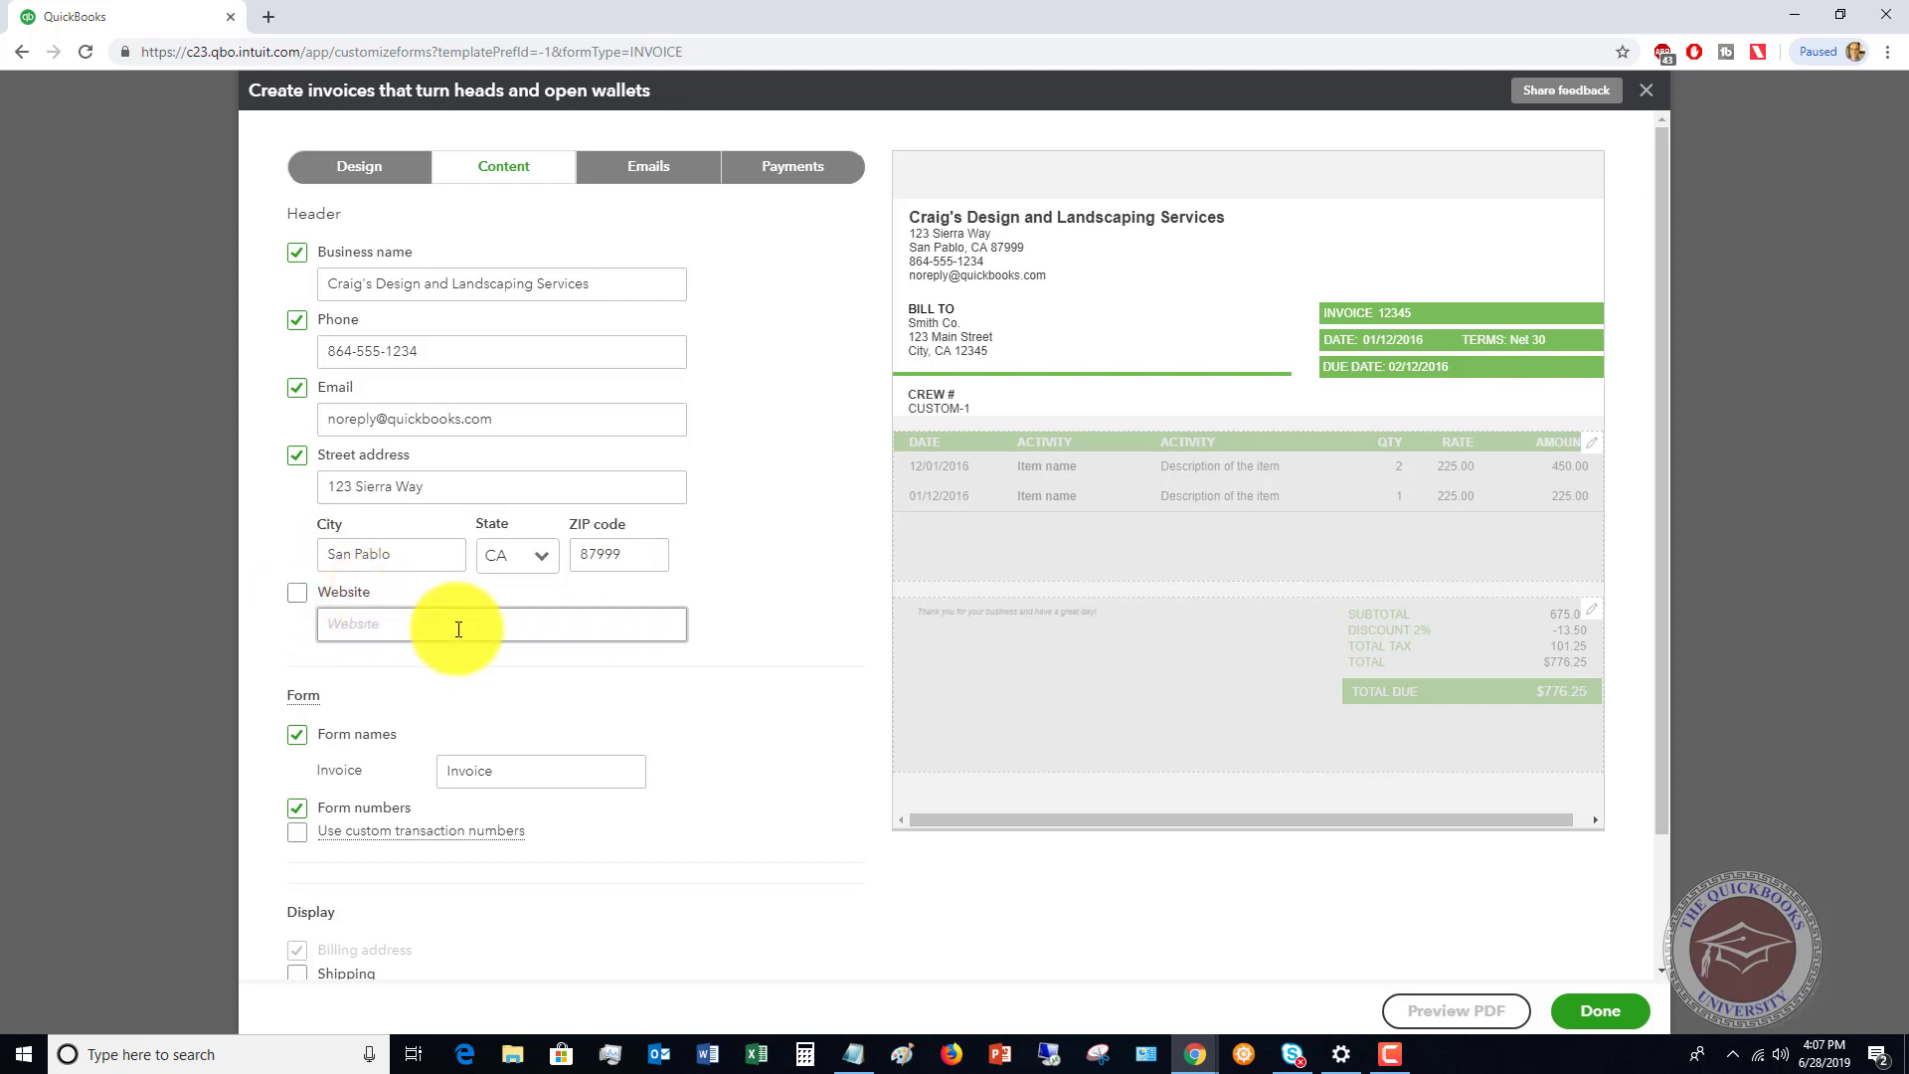
# Check the custom transaction numbers explanation and turn off the Crew # custom field
pyautogui.scroll(-2, 740, 703)
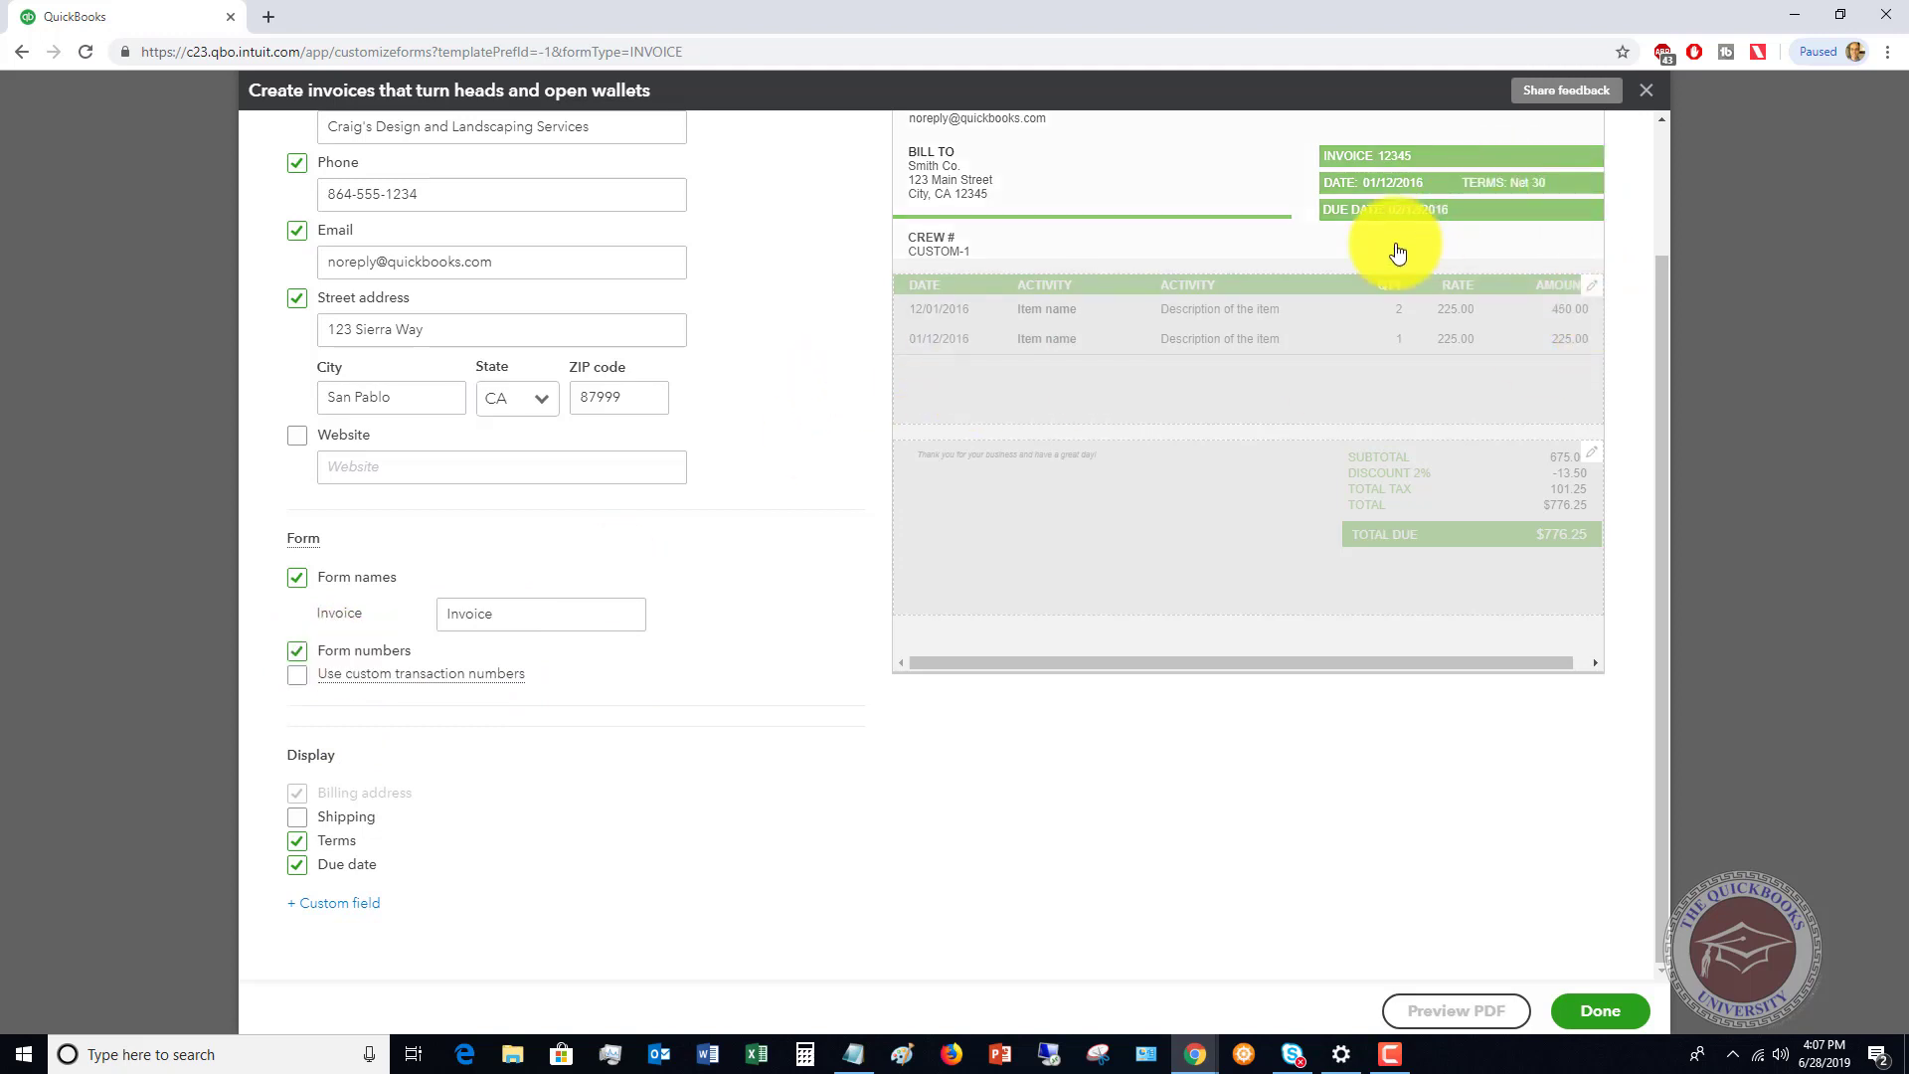
pyautogui.scroll(1, 1397, 252)
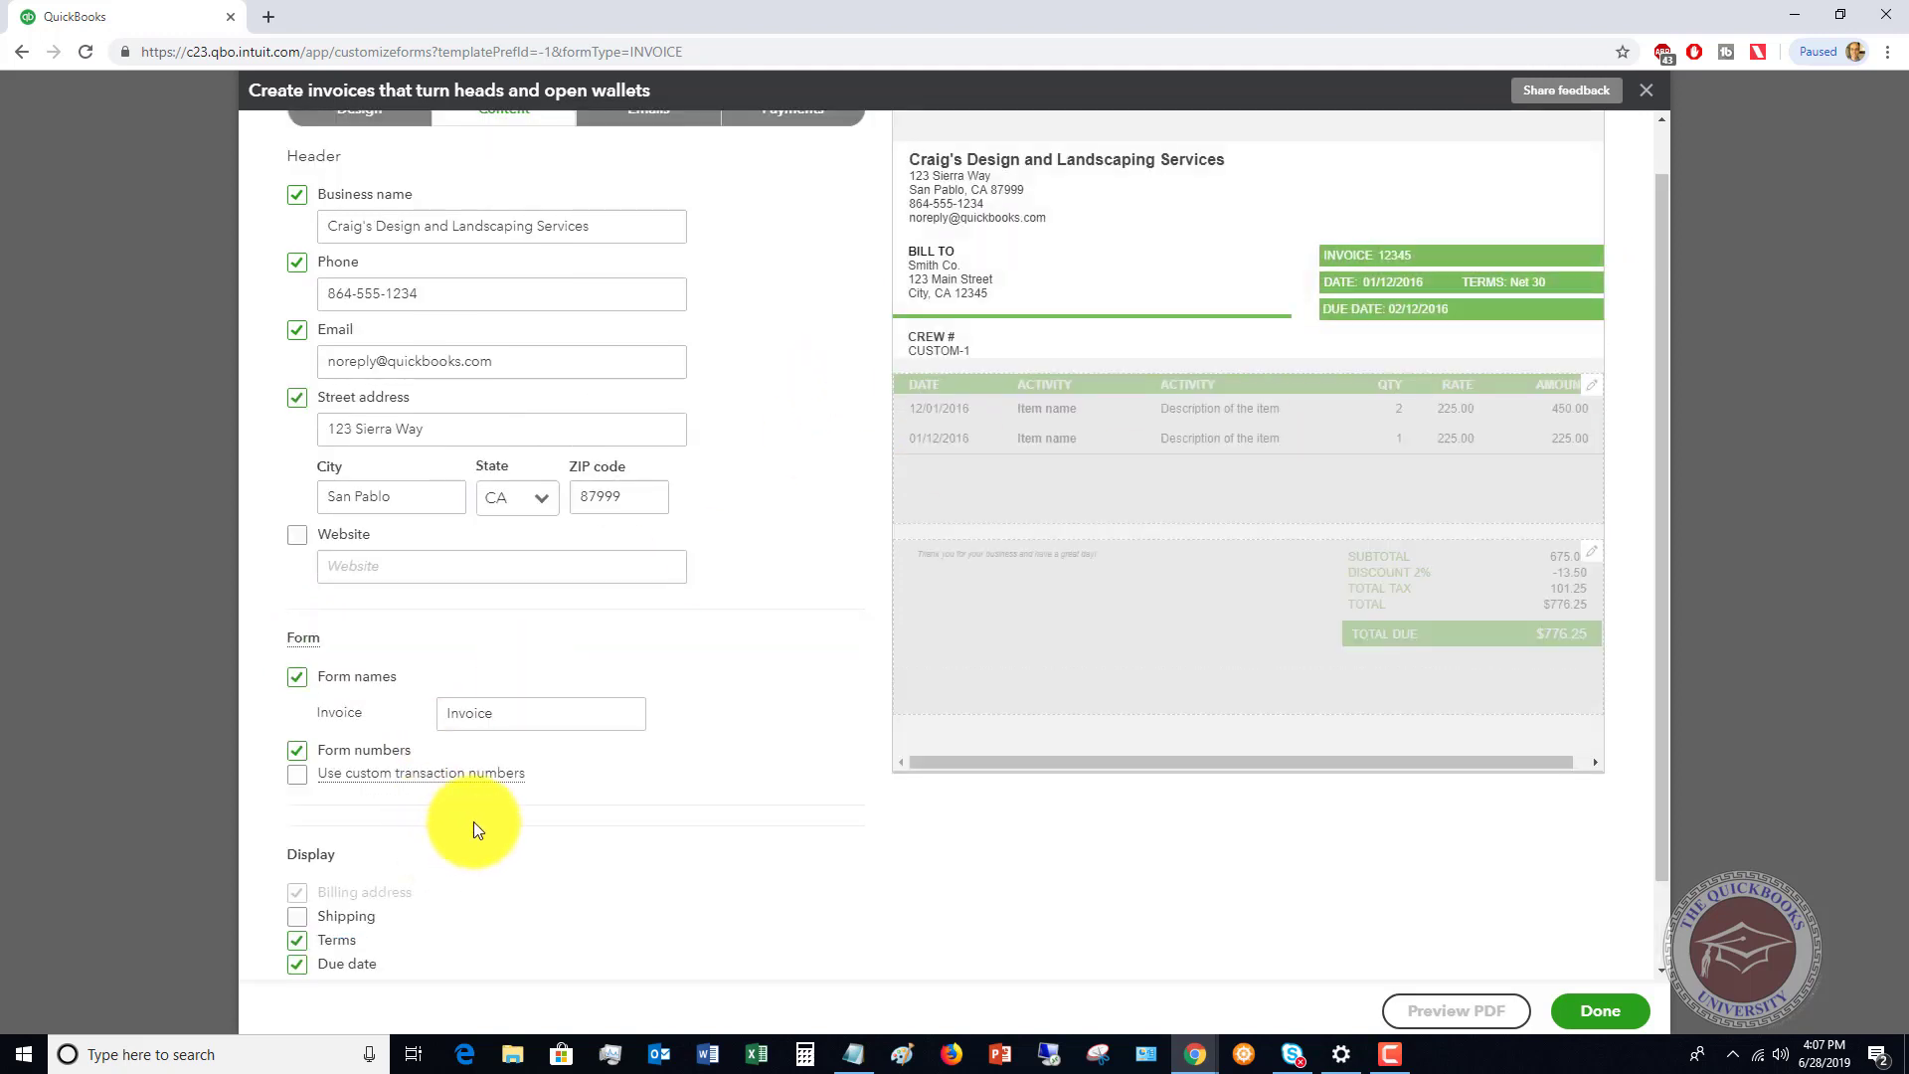
pyautogui.click(299, 779)
pyautogui.scroll(-1, 666, 772)
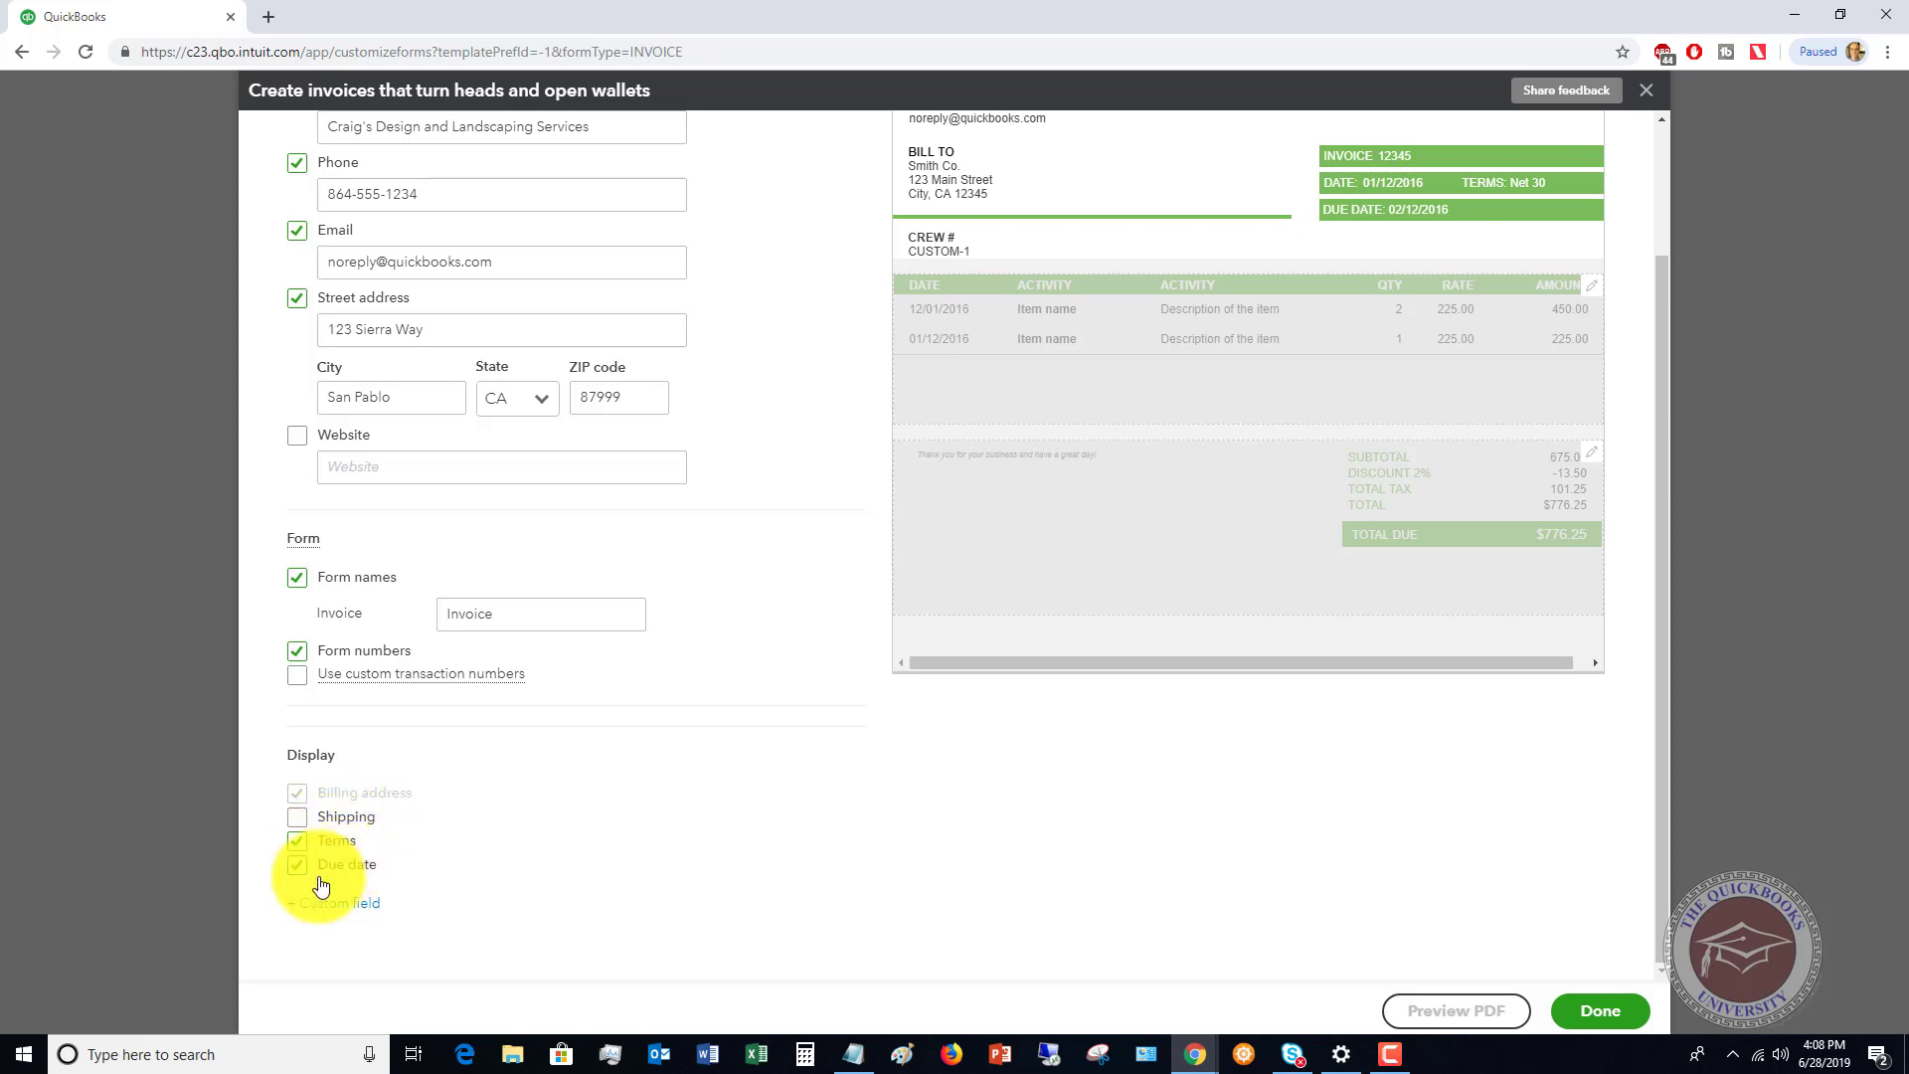
pyautogui.click(293, 909)
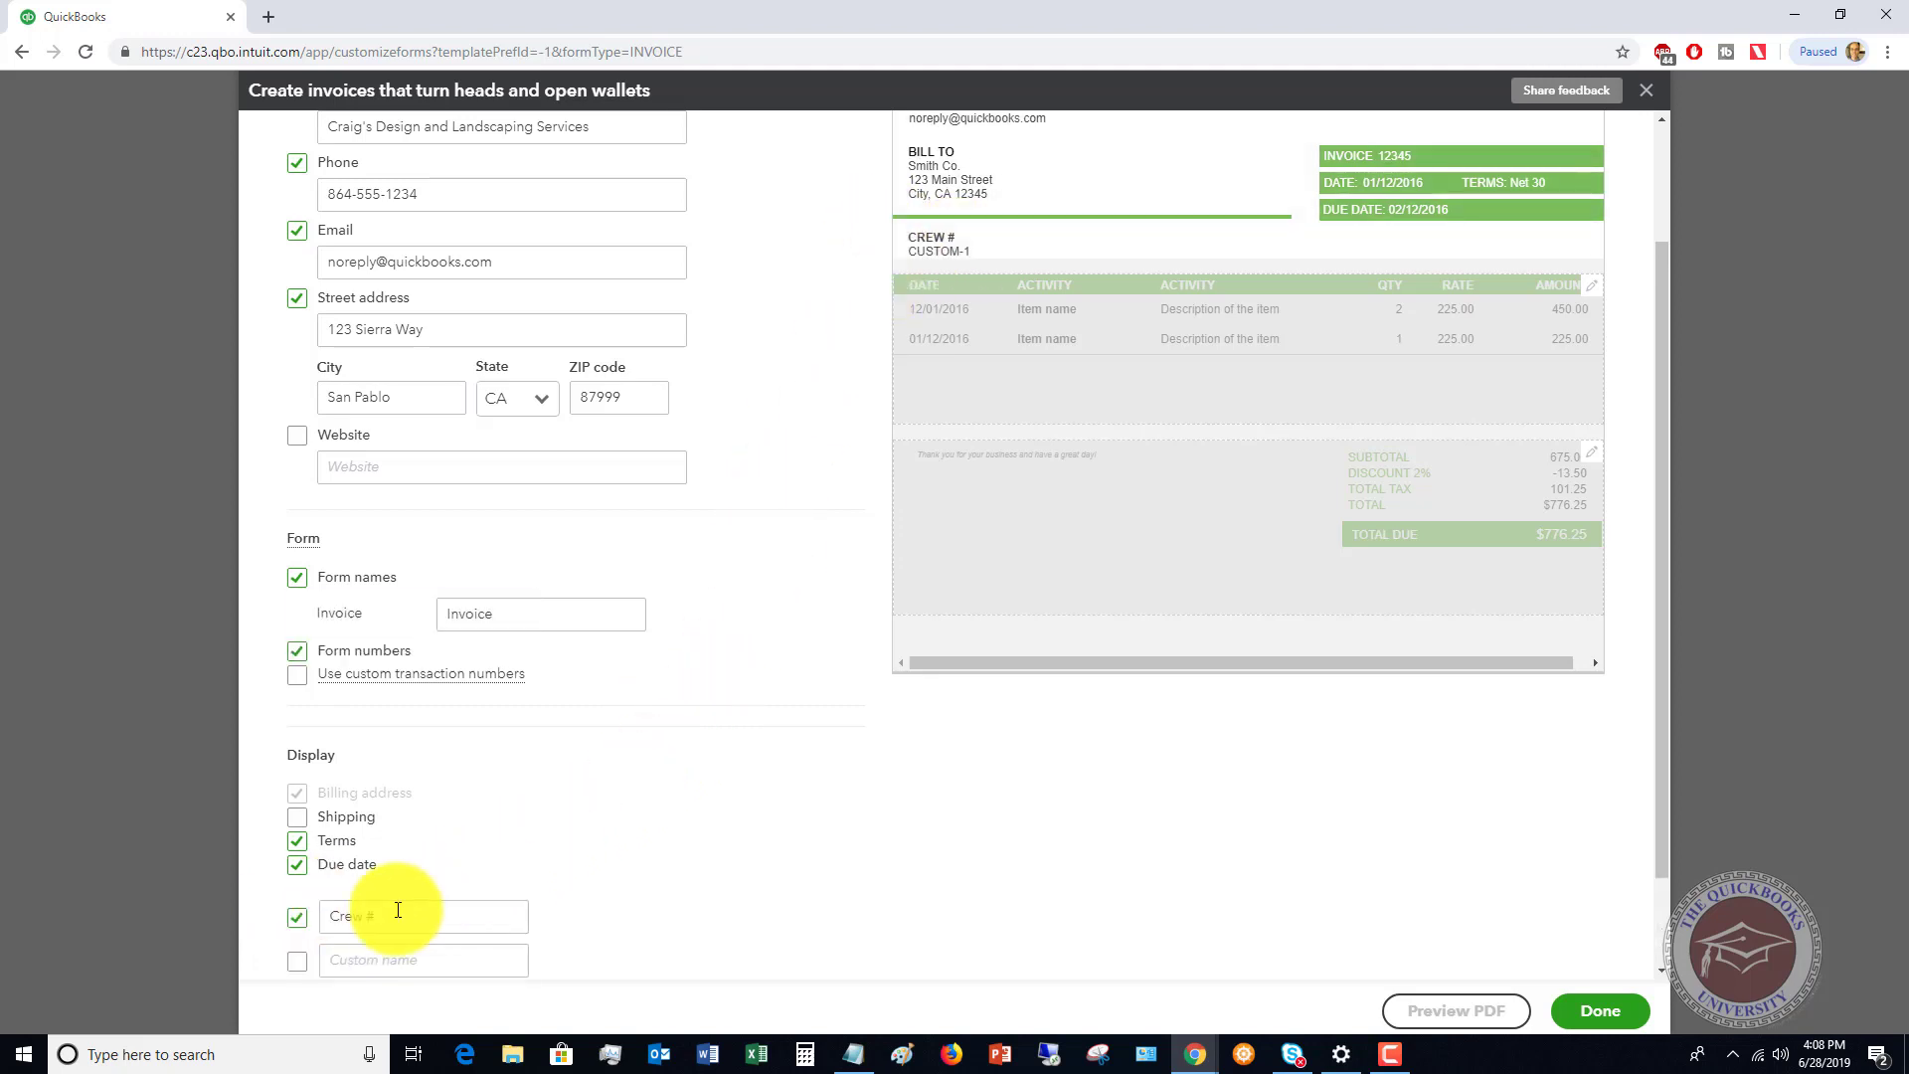
pyautogui.click(296, 917)
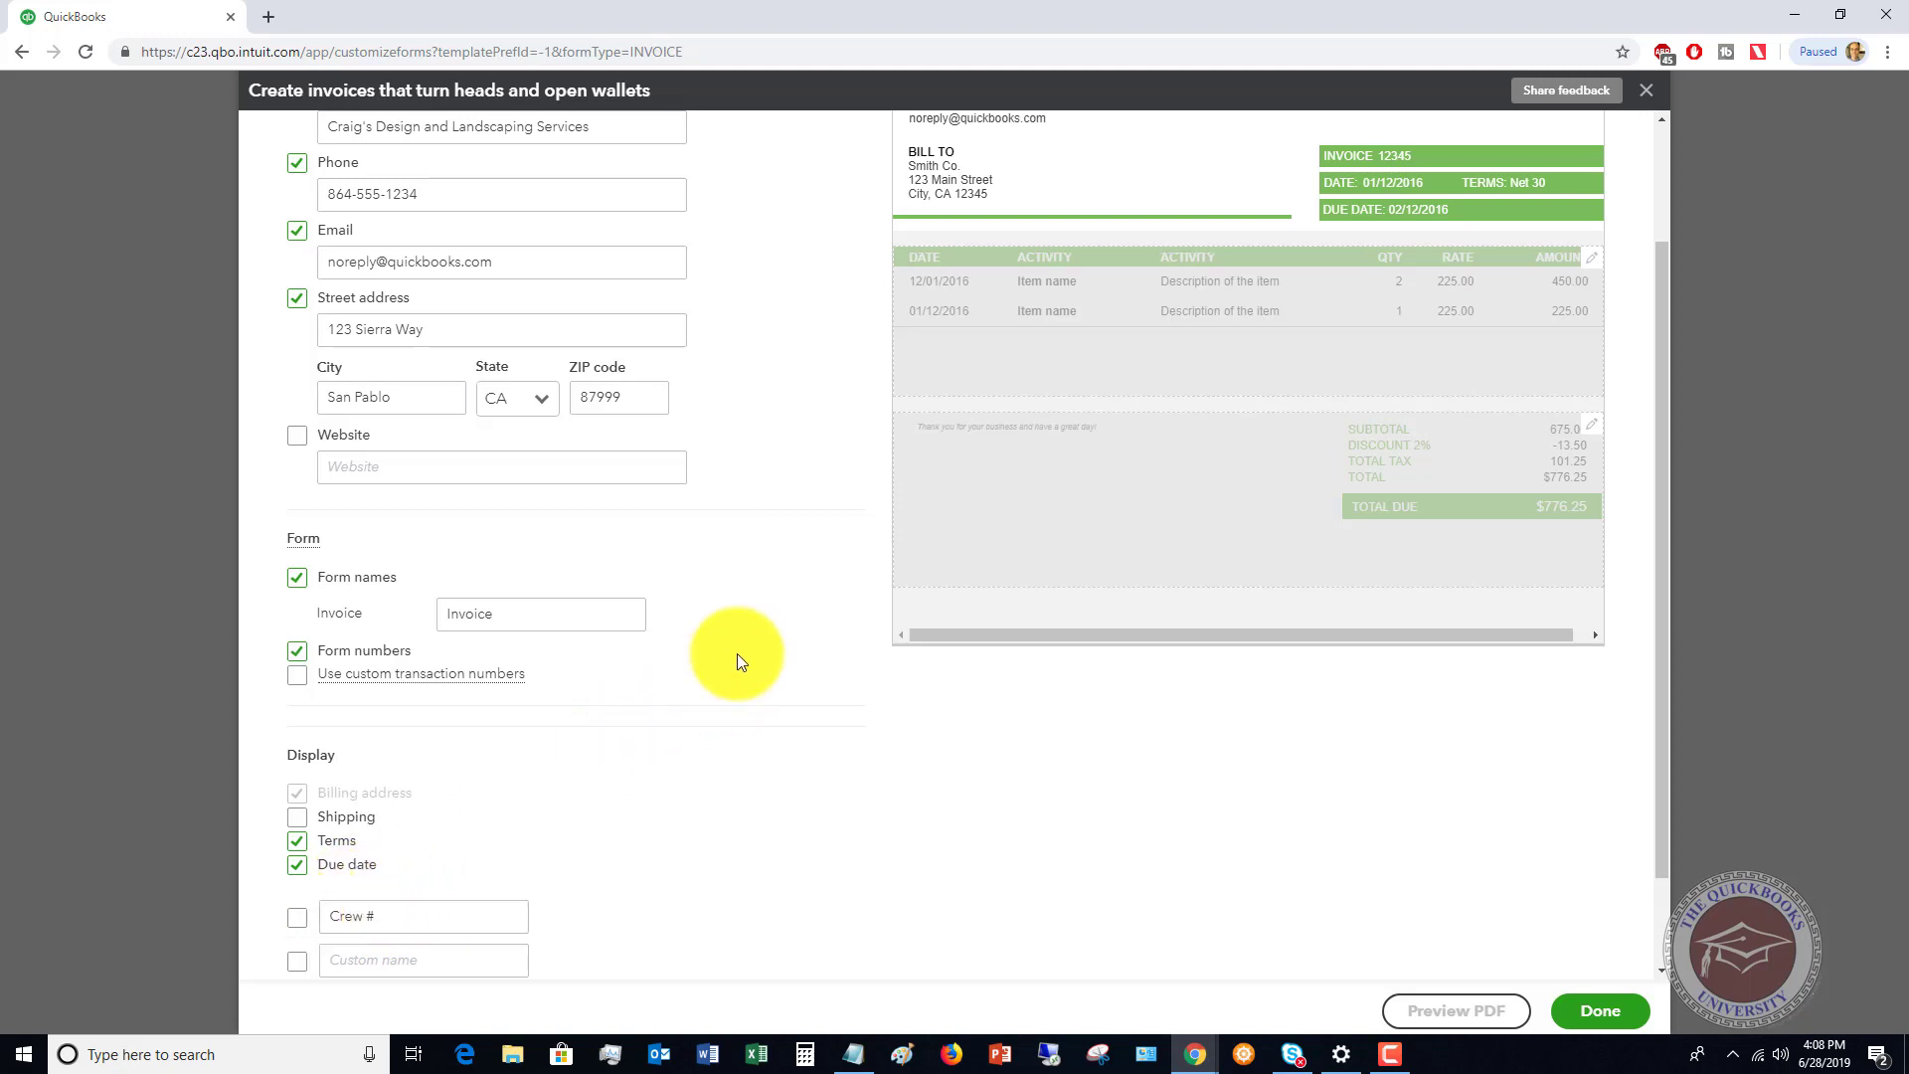
pyautogui.scroll(1, 736, 653)
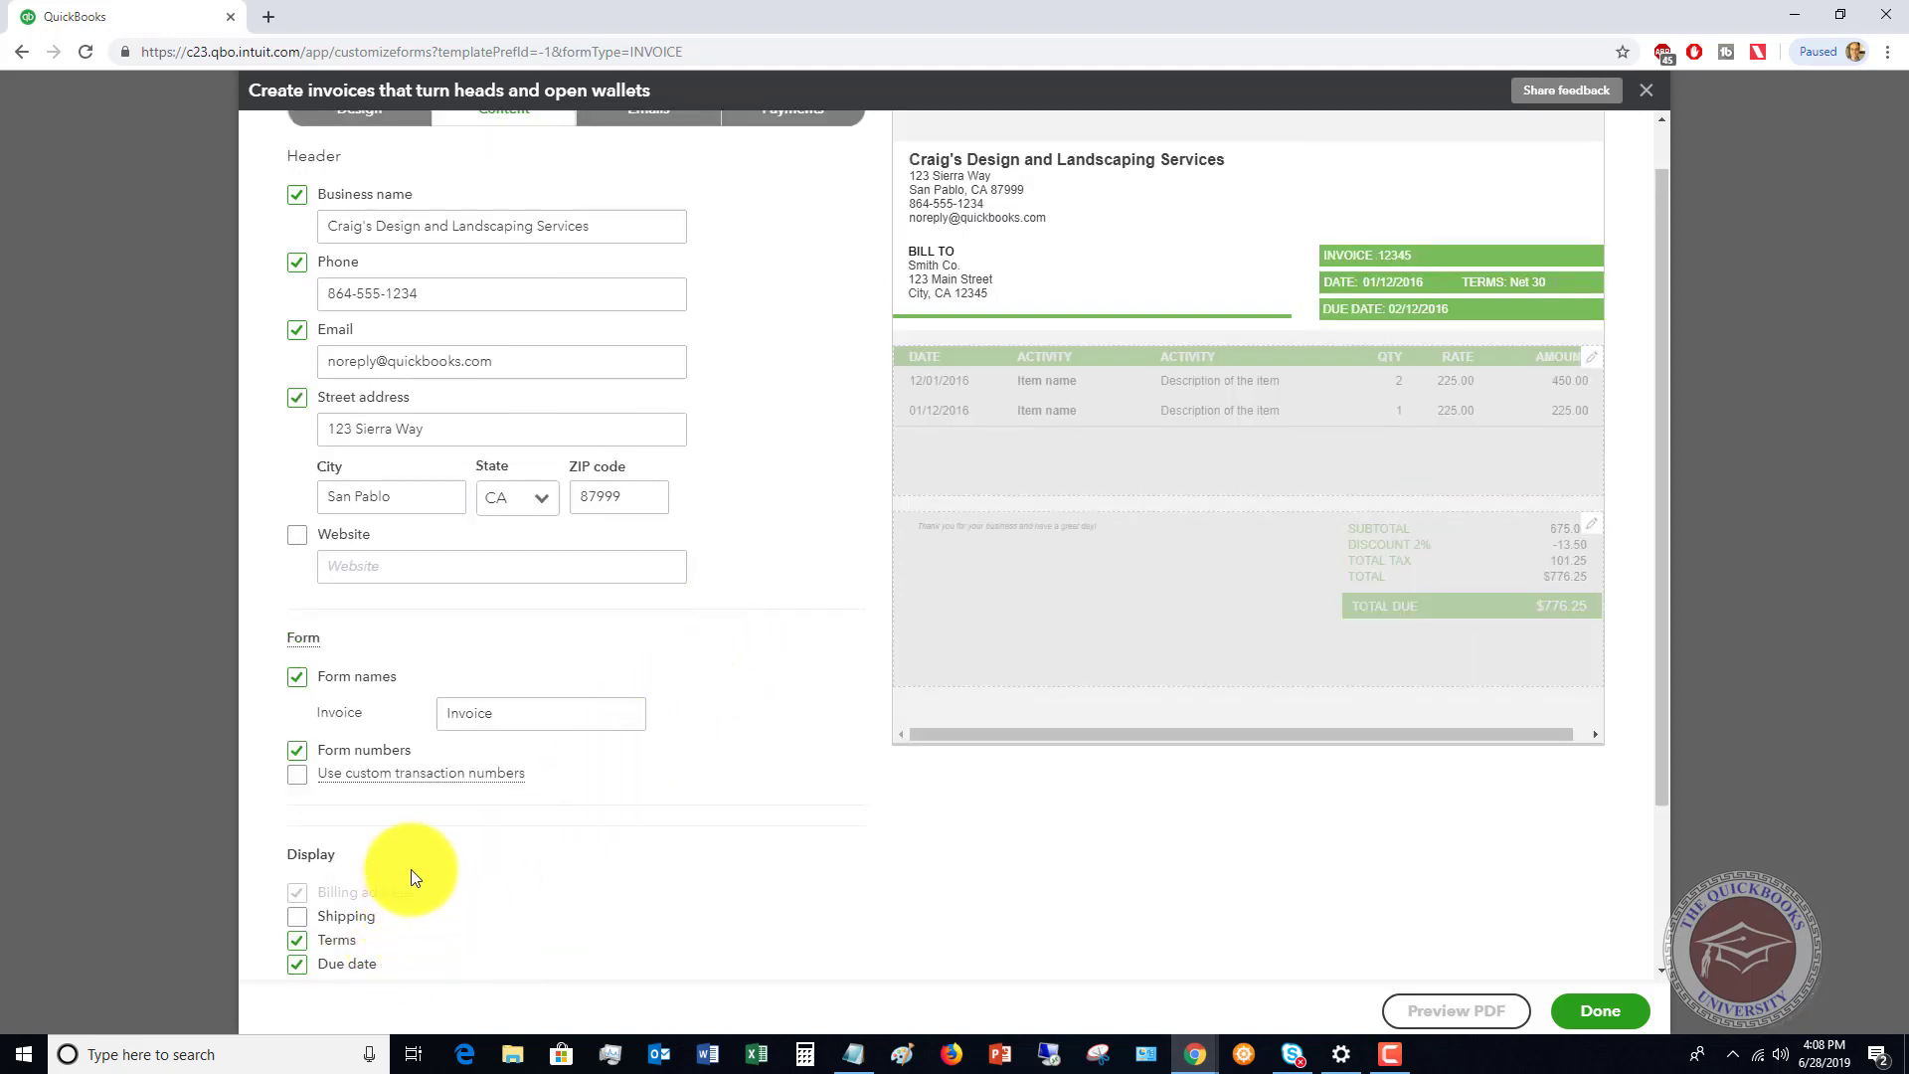
pyautogui.scroll(-1, 413, 873)
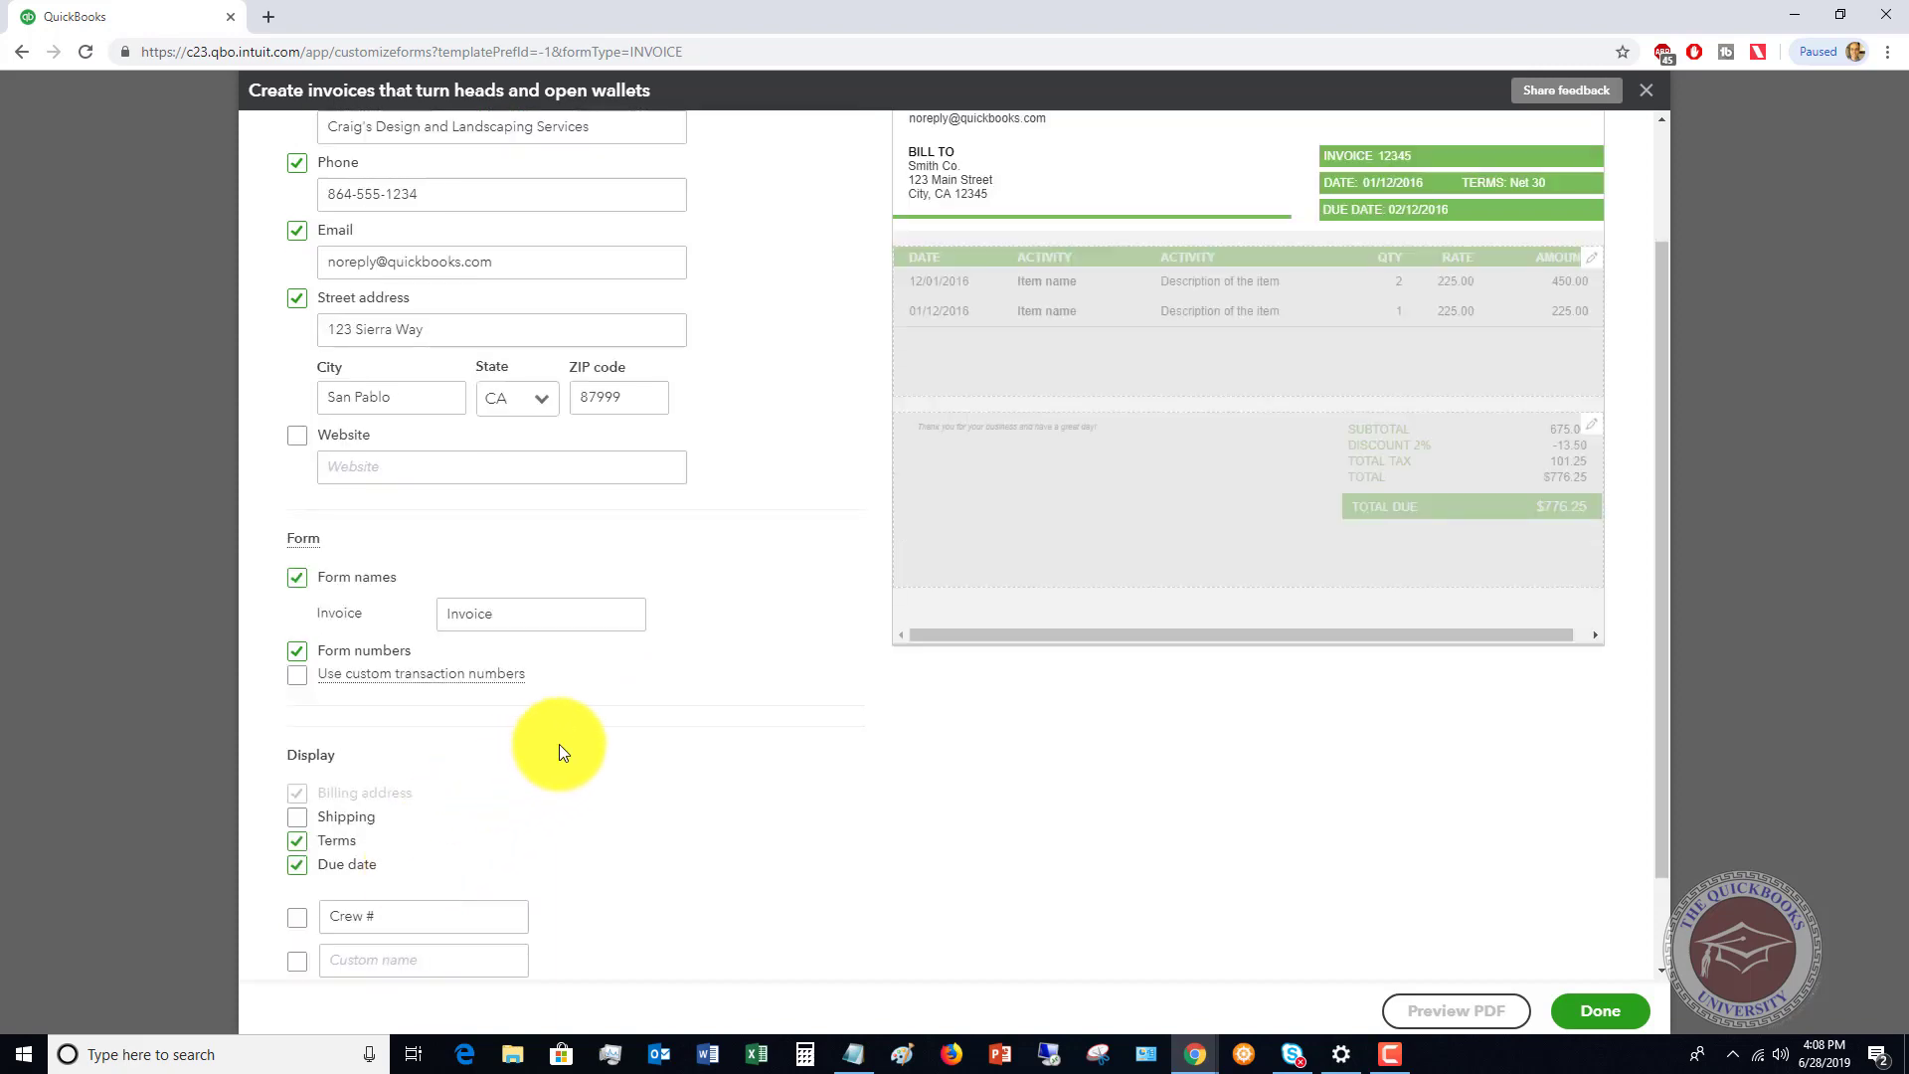
pyautogui.scroll(-1, 590, 727)
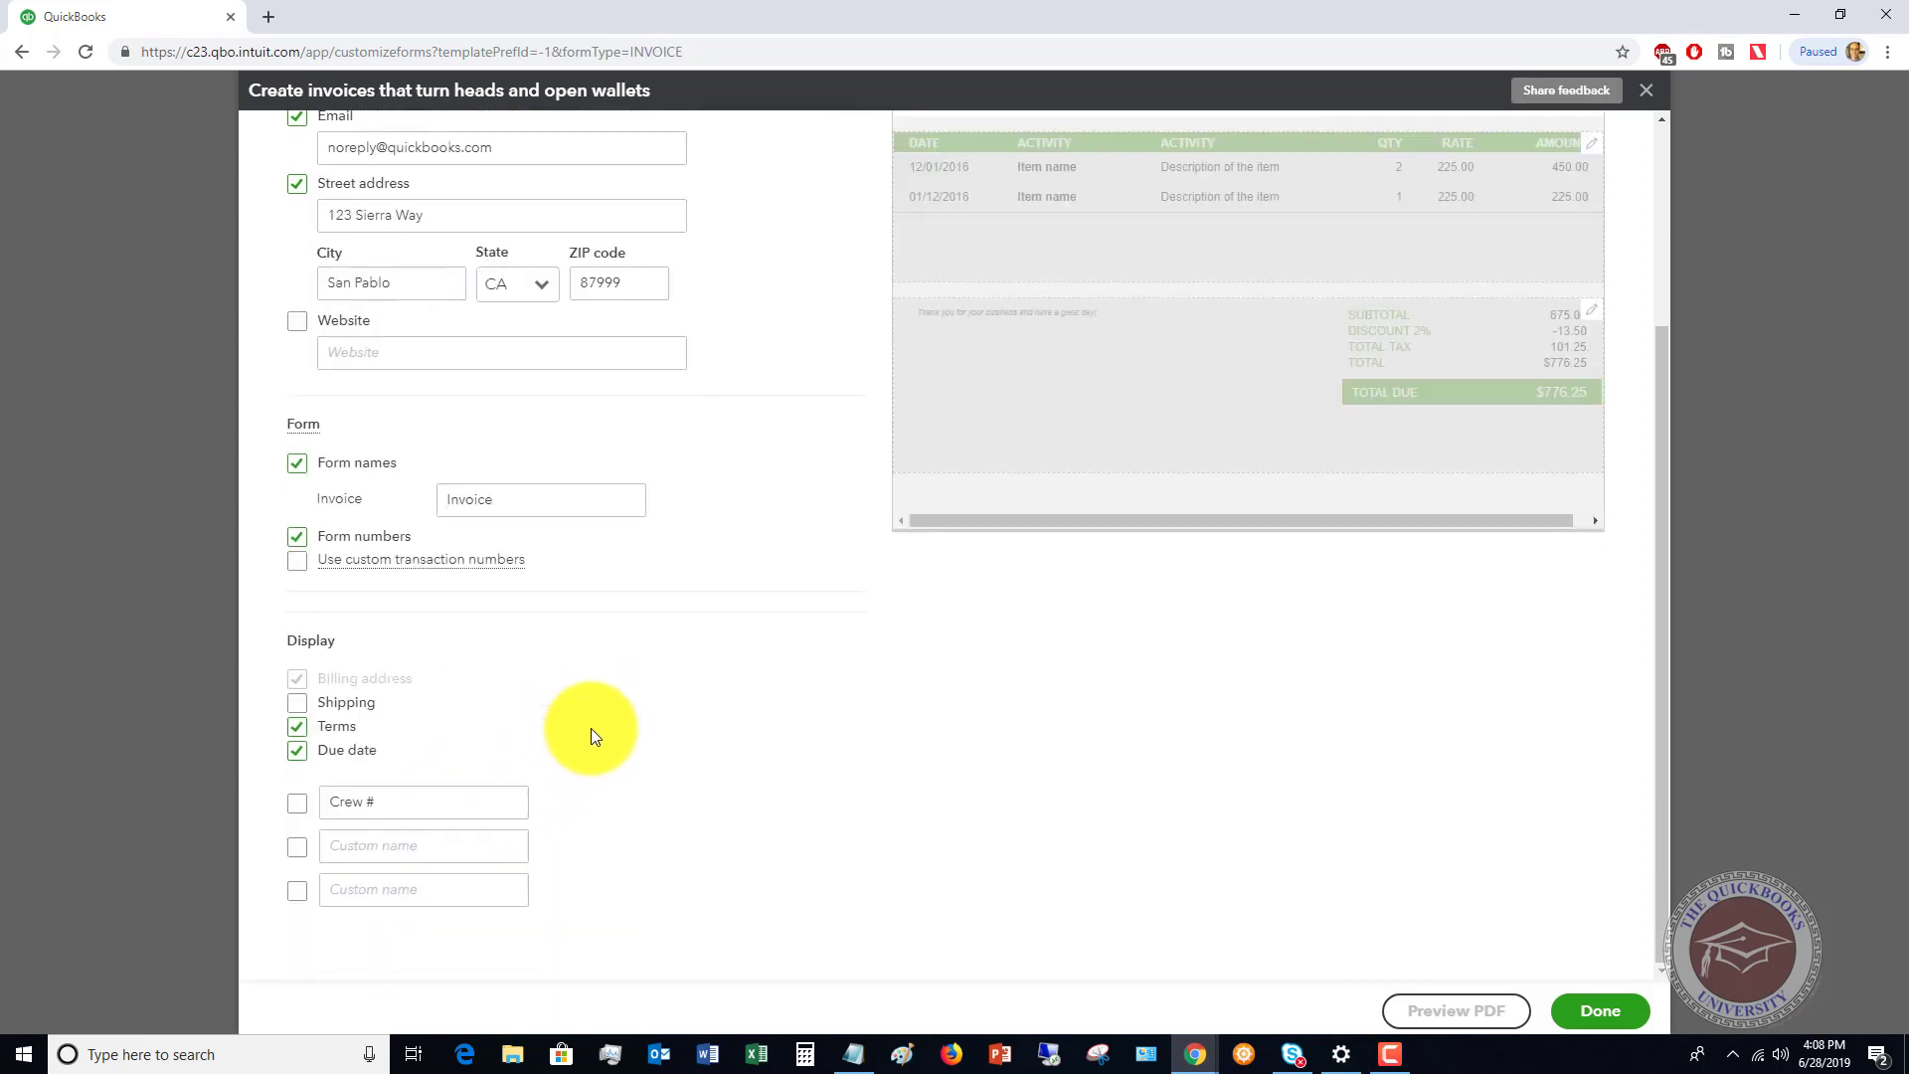
pyautogui.scroll(2, 581, 730)
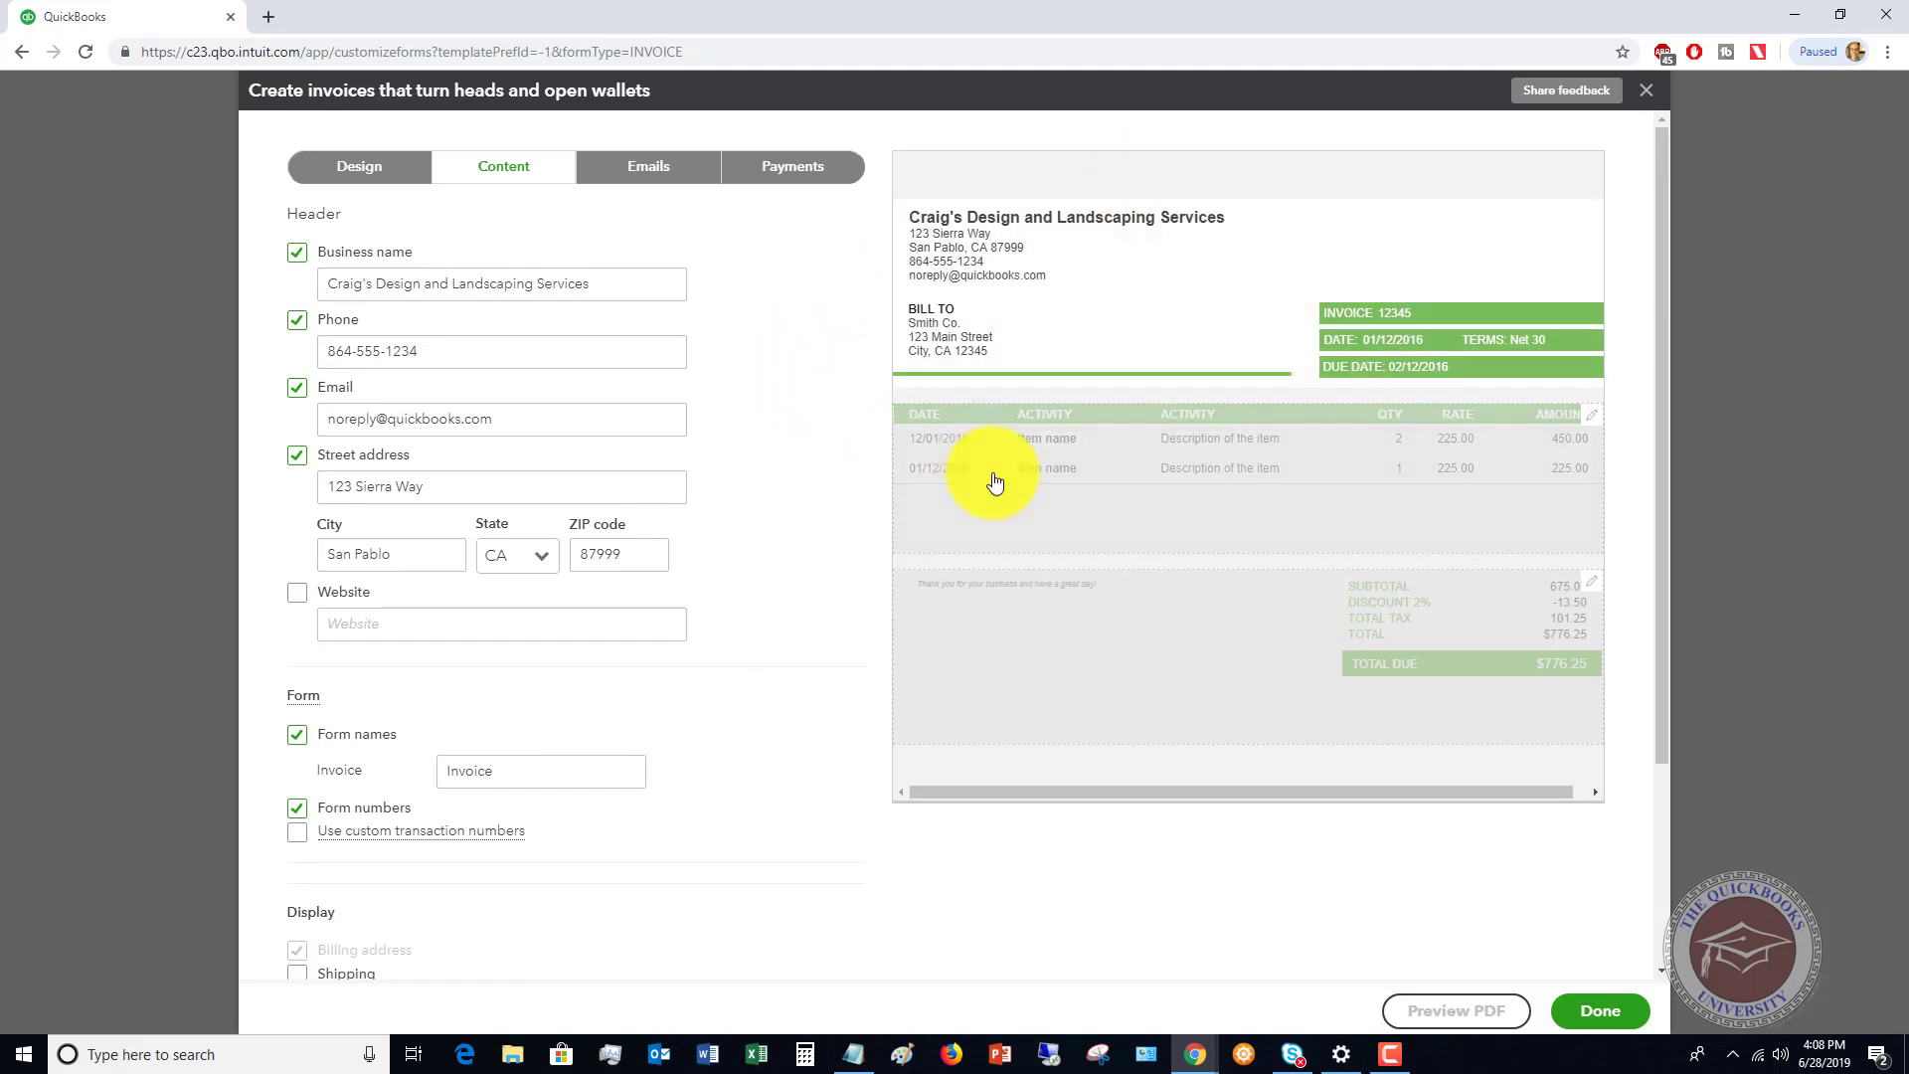
# Keep Quantity and Rate as separate activity-table columns and expand the extra activity options
pyautogui.click(1120, 504)
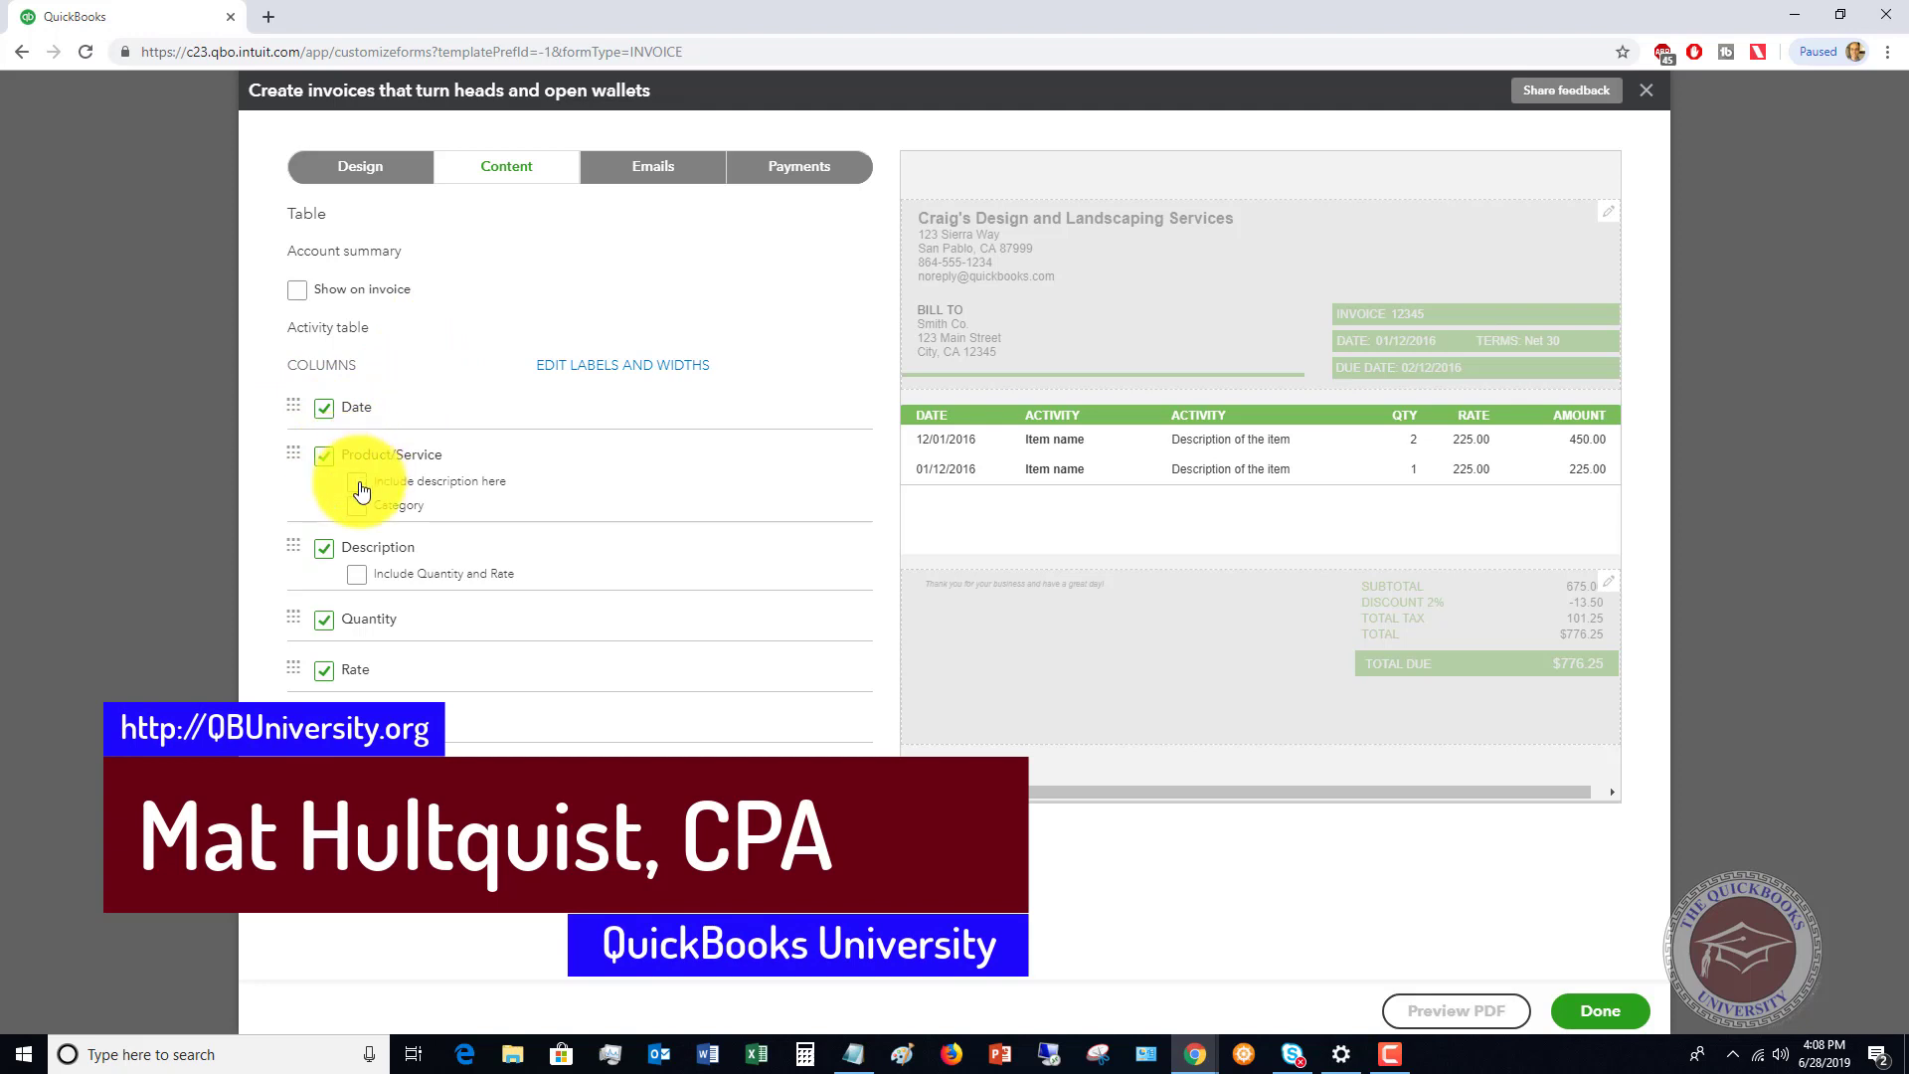
pyautogui.click(357, 576)
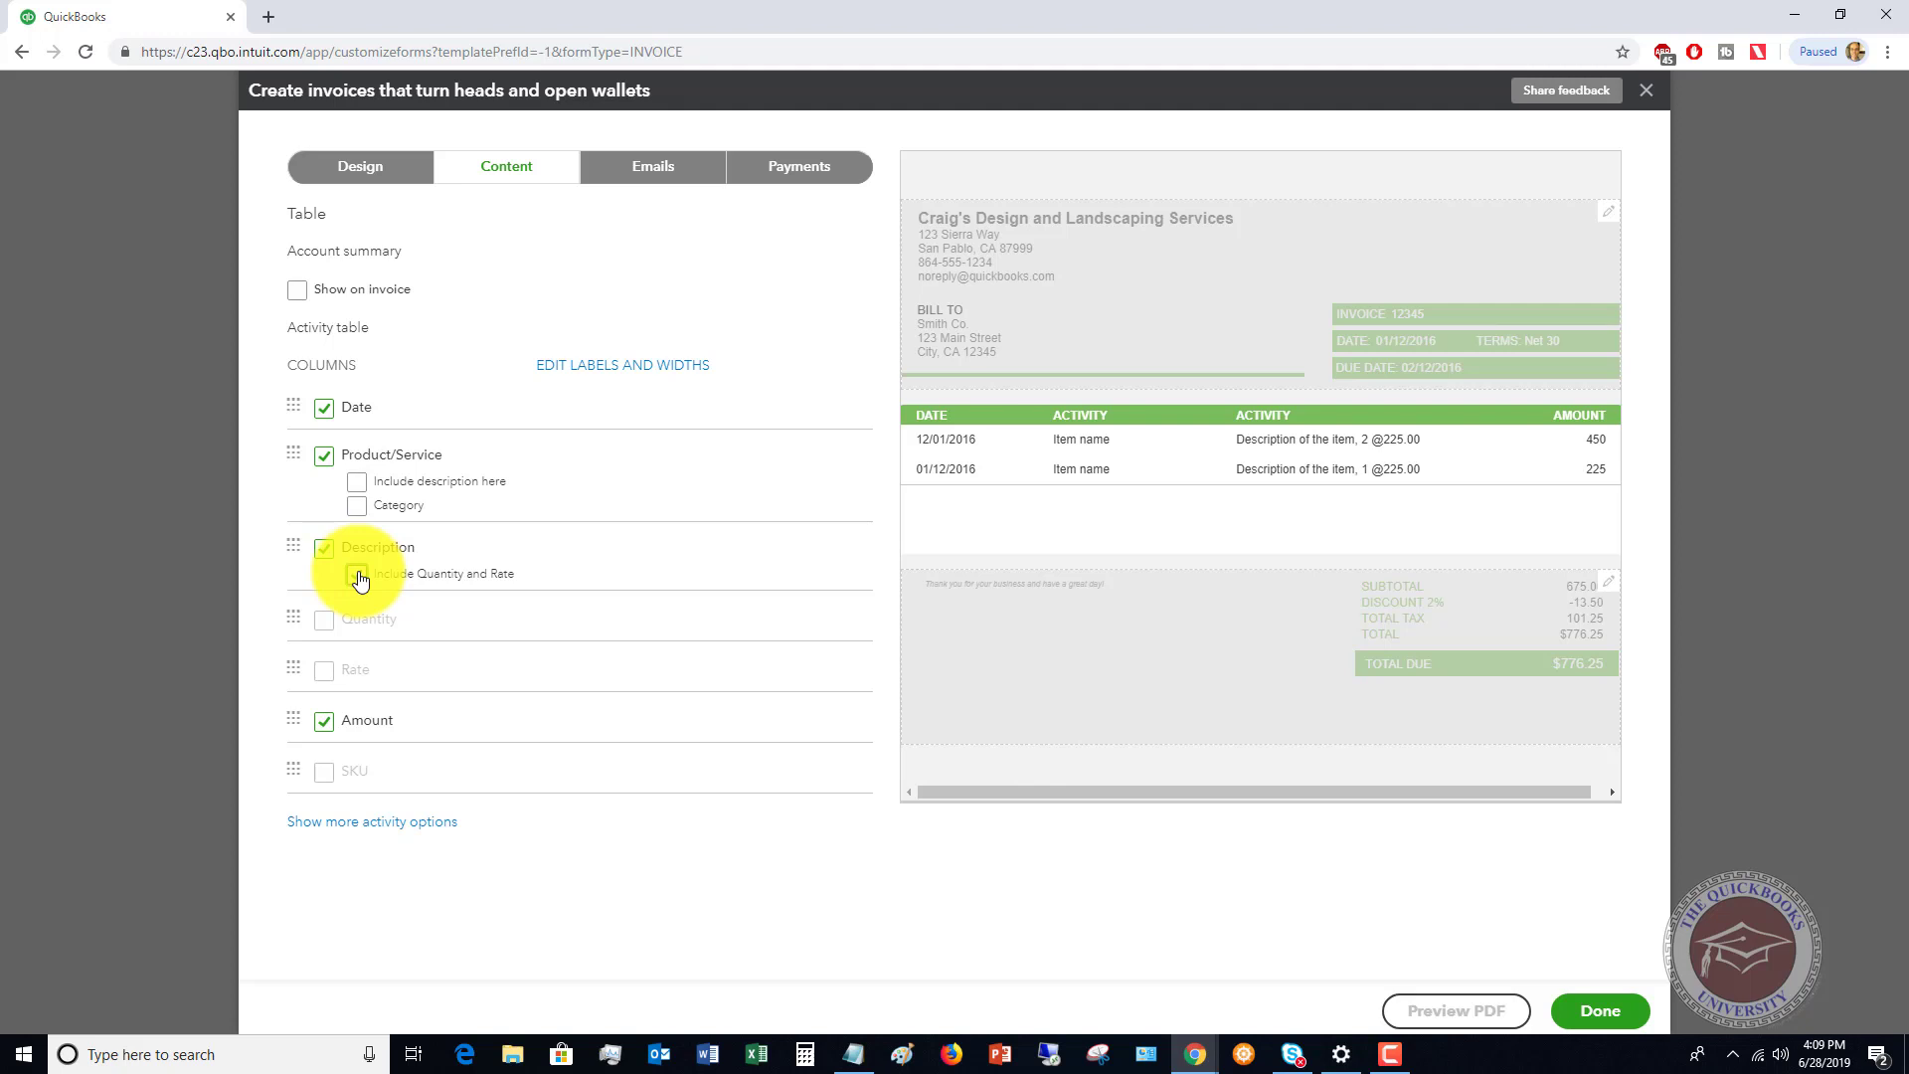
pyautogui.click(357, 575)
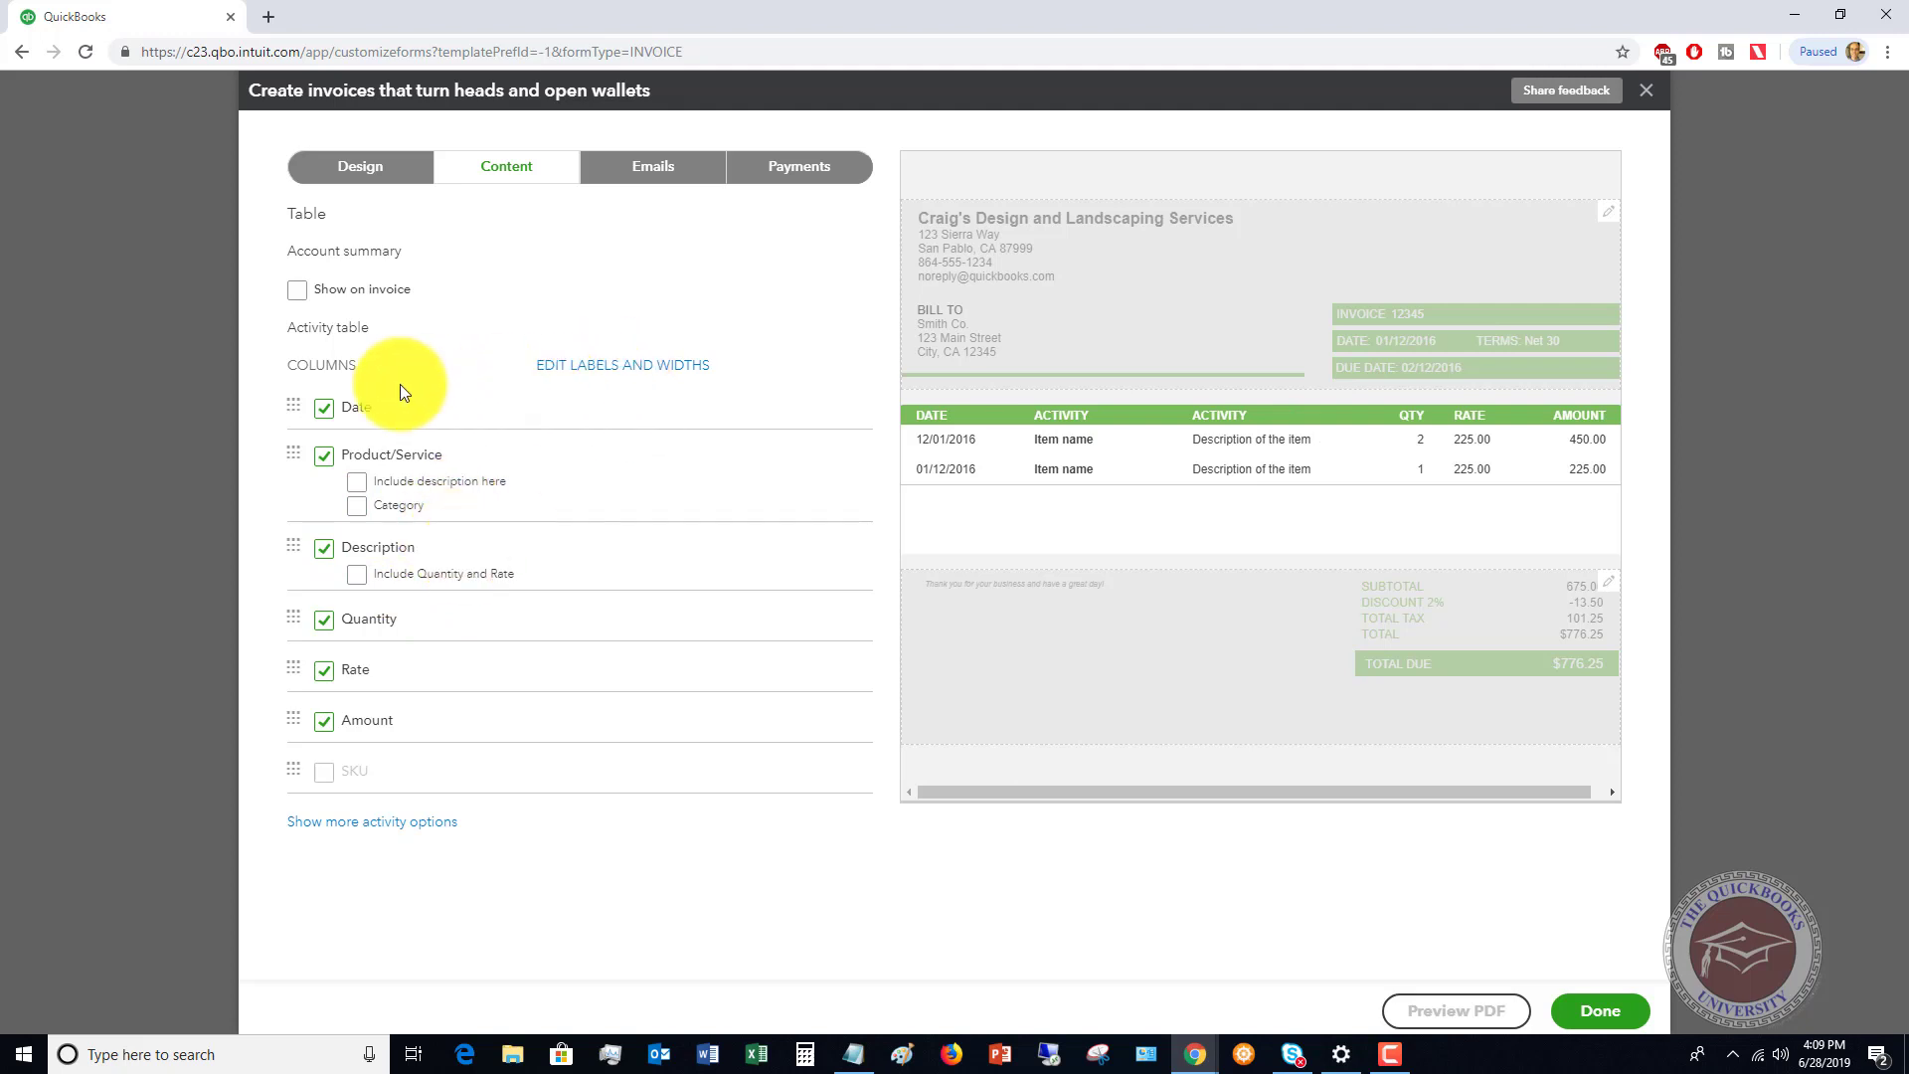
pyautogui.click(374, 826)
pyautogui.scroll(-1, 571, 770)
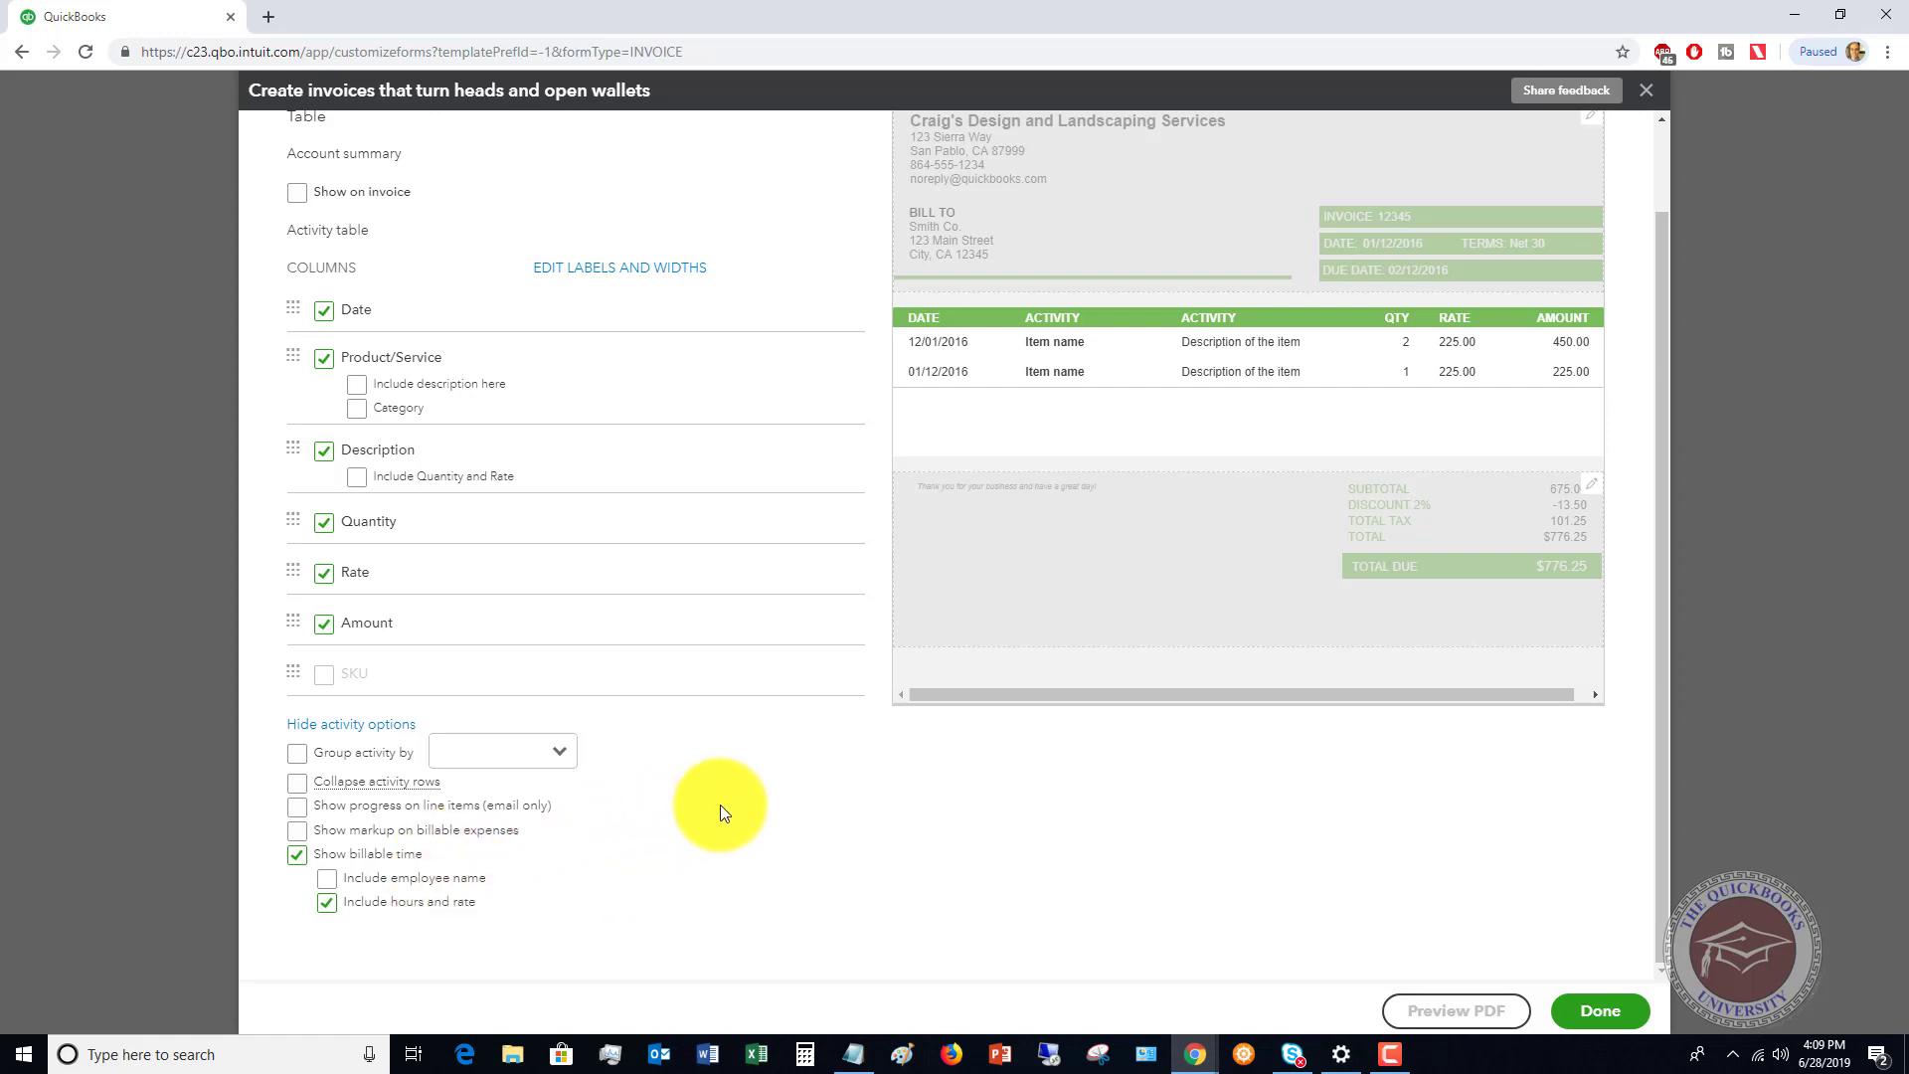
pyautogui.scroll(1, 721, 813)
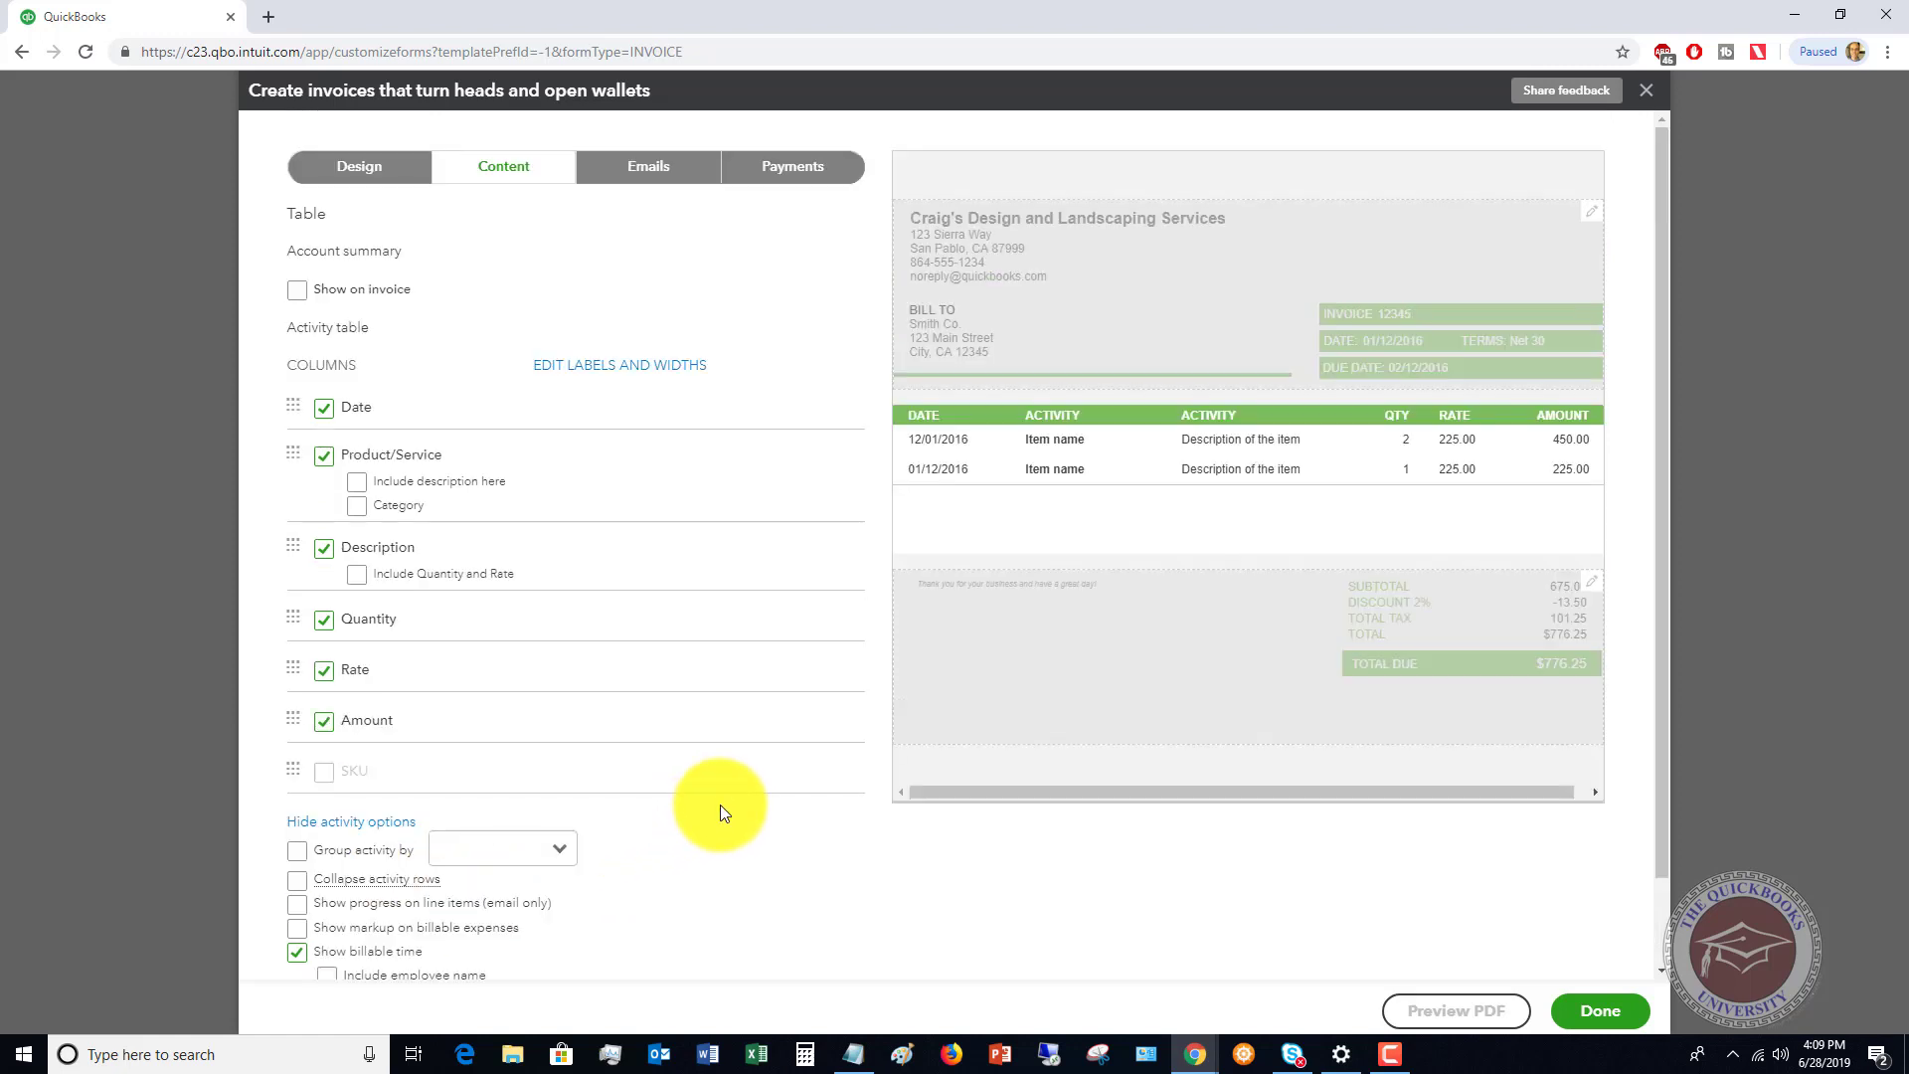
# Show the Deposit amount in the invoice footer totals alongside Discount
pyautogui.click(1131, 677)
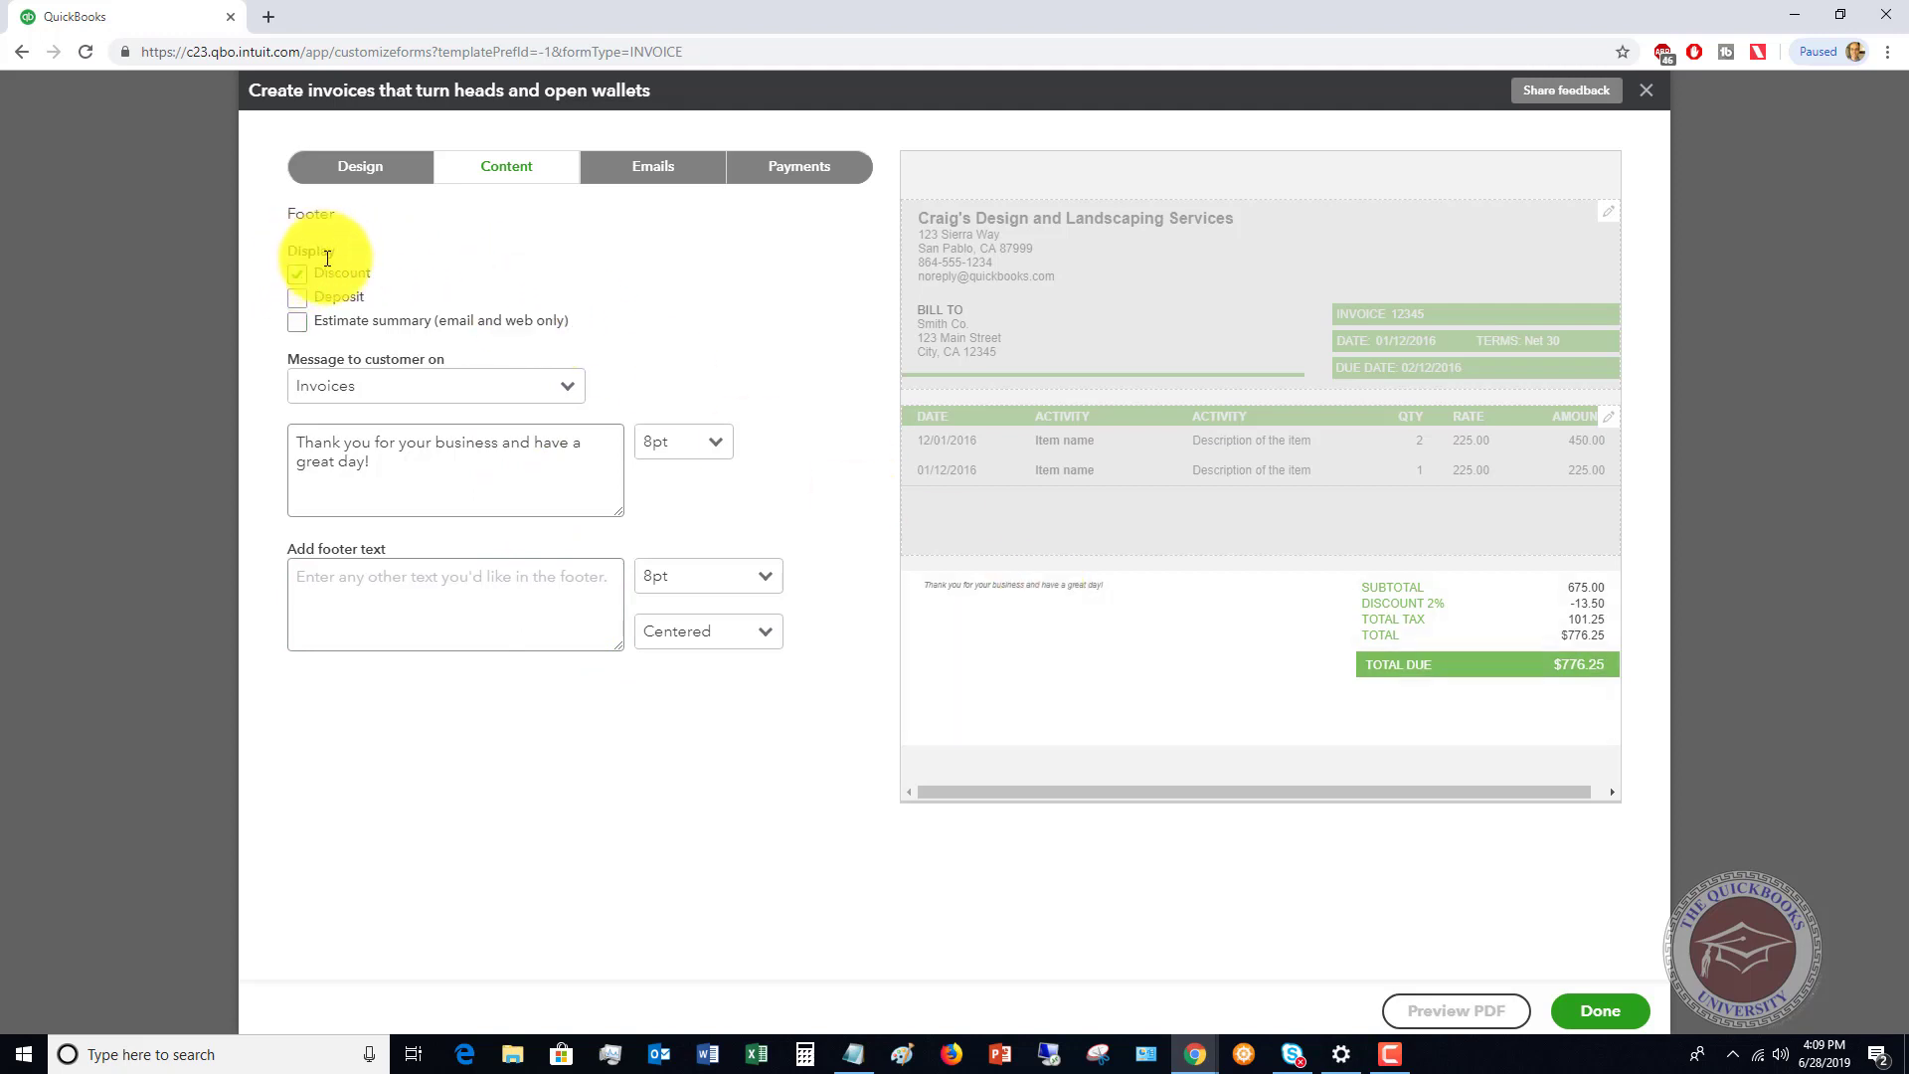
pyautogui.click(298, 299)
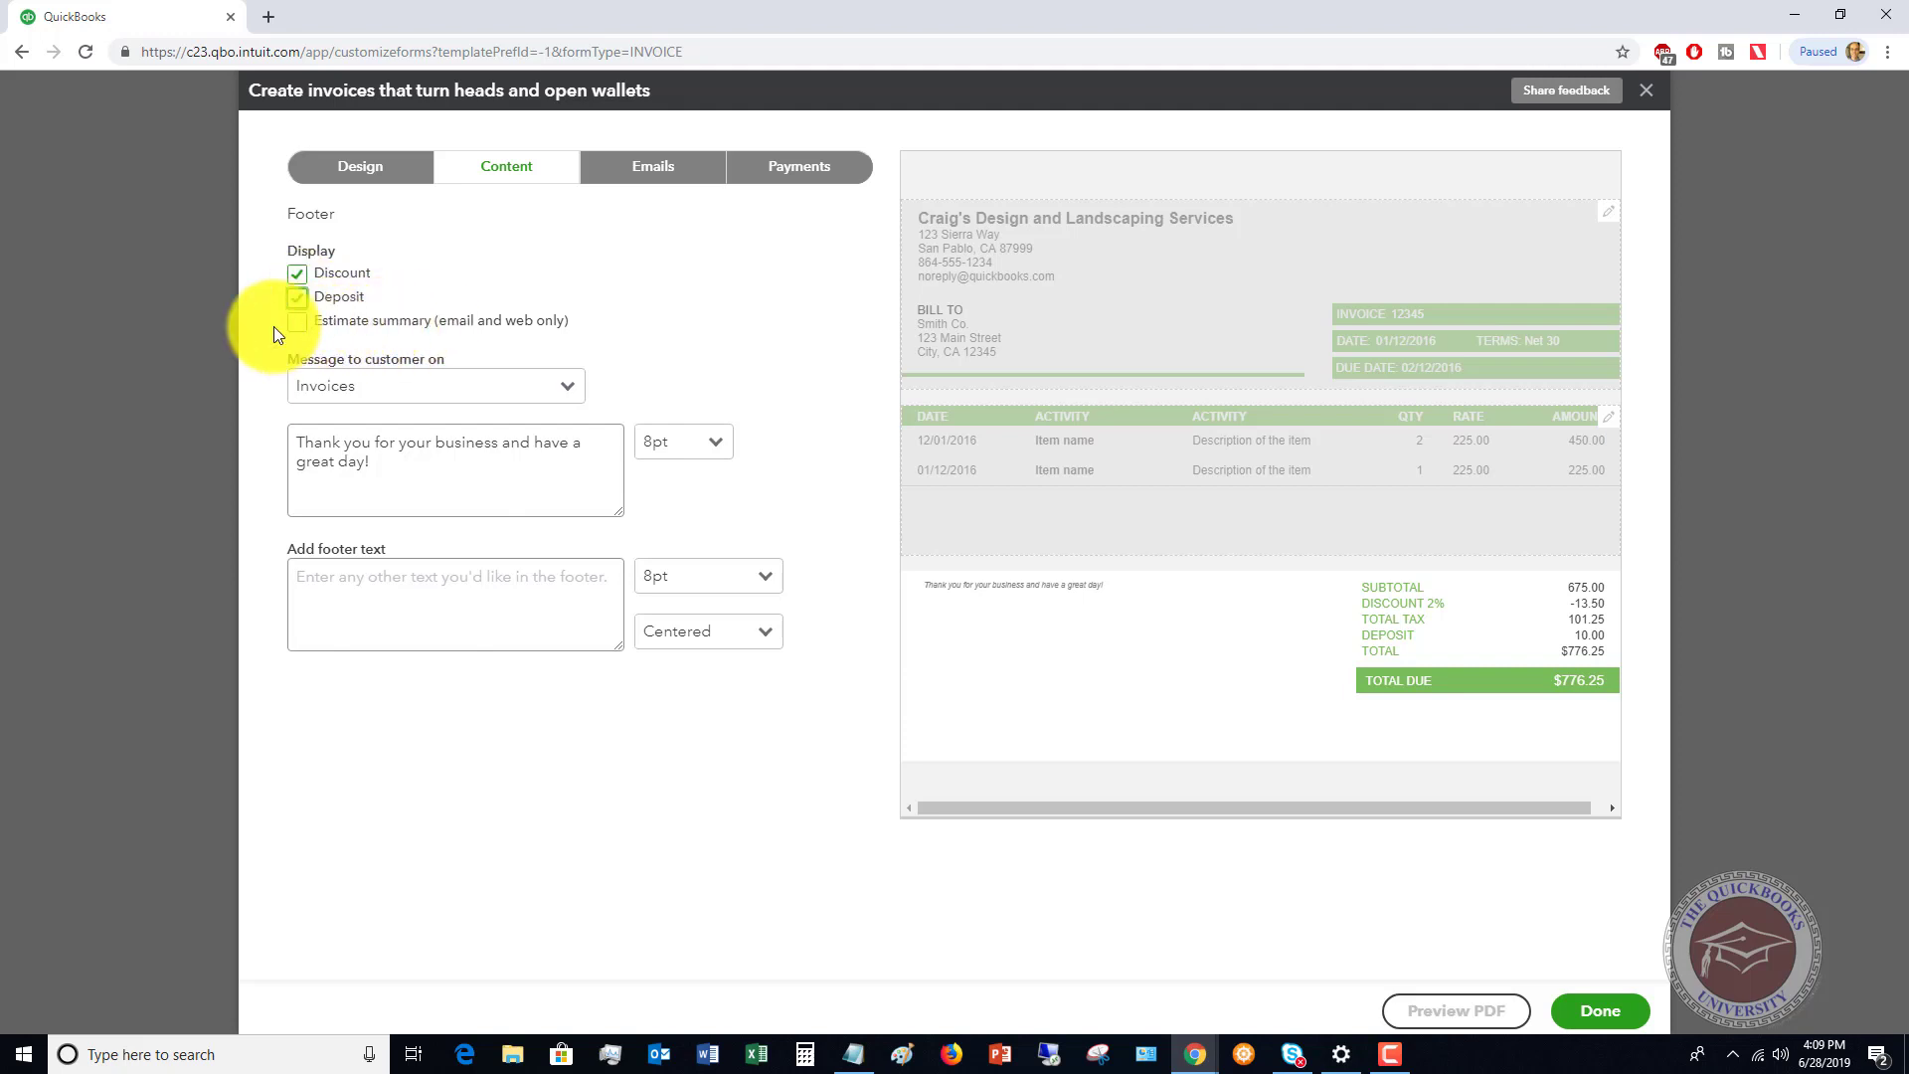
# Delete the default thank-you message to customer on invoices
pyautogui.click(412, 397)
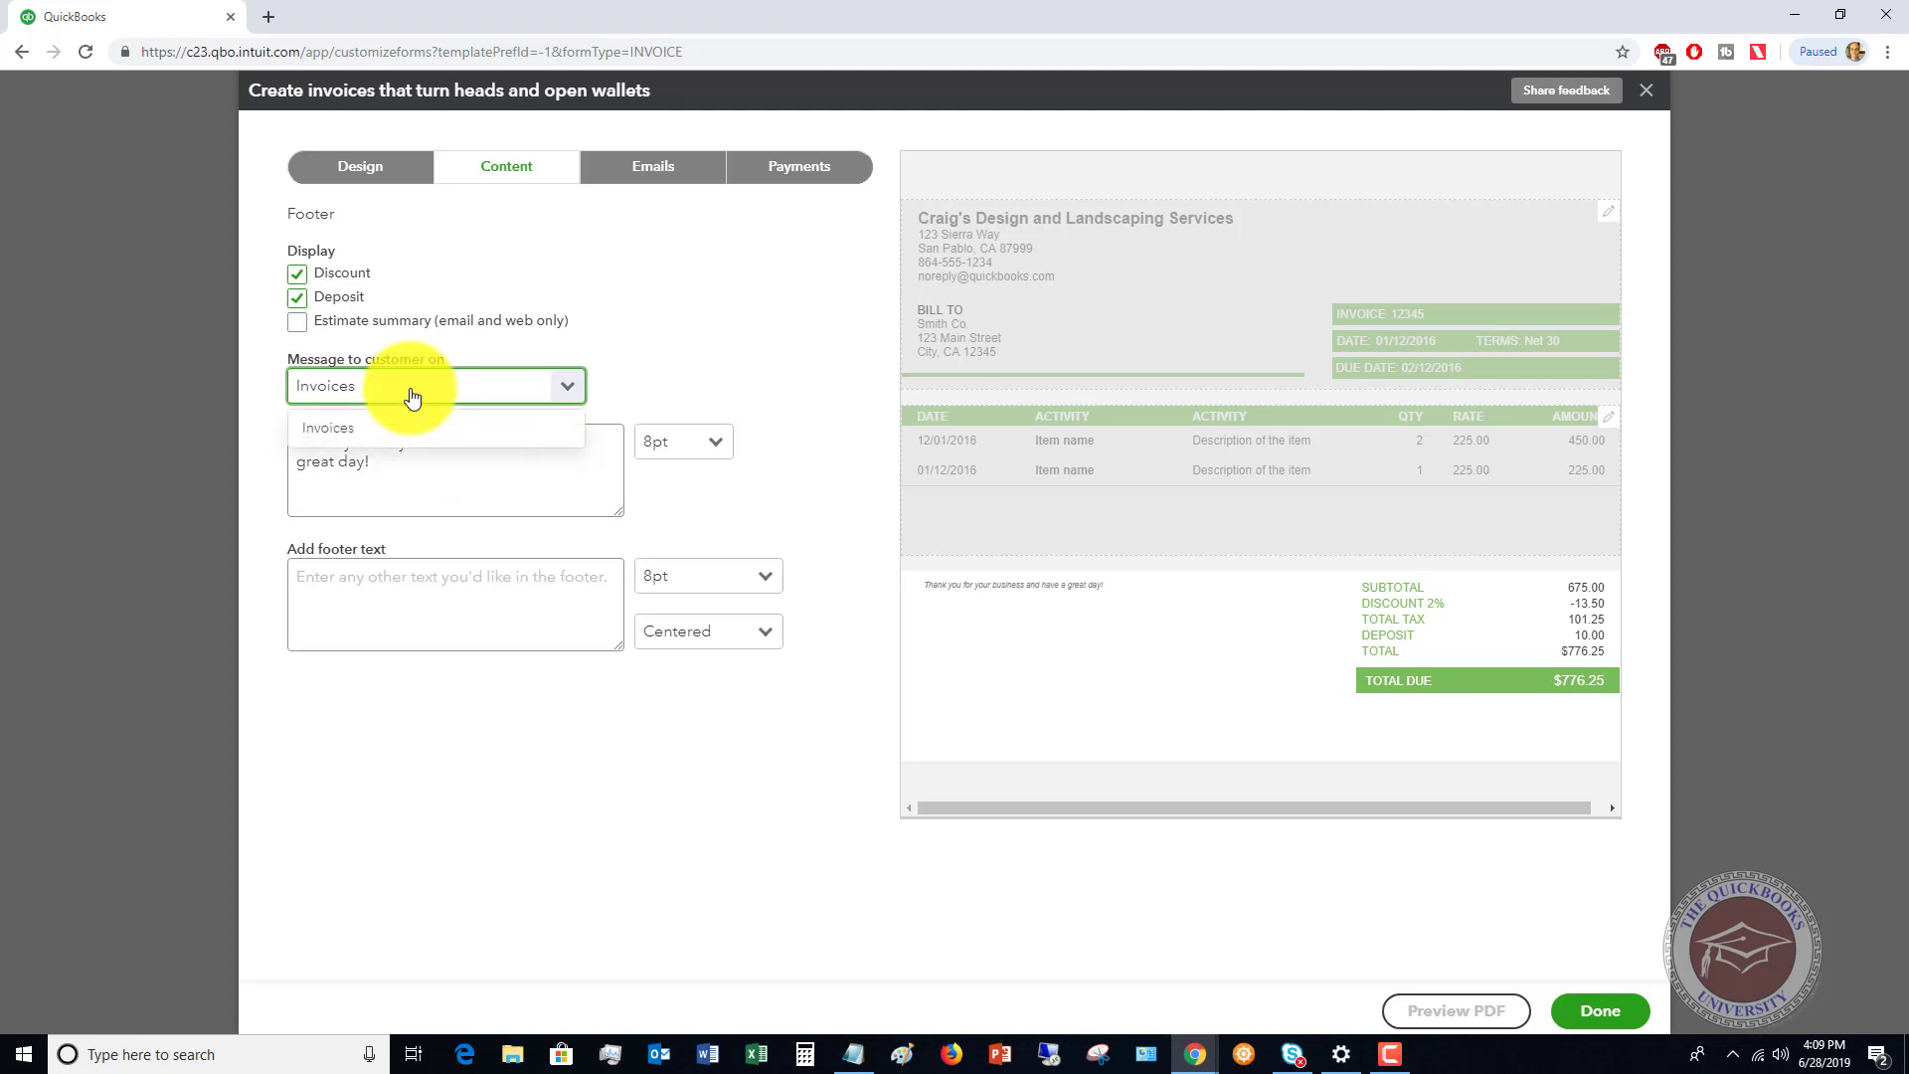
pyautogui.click(412, 398)
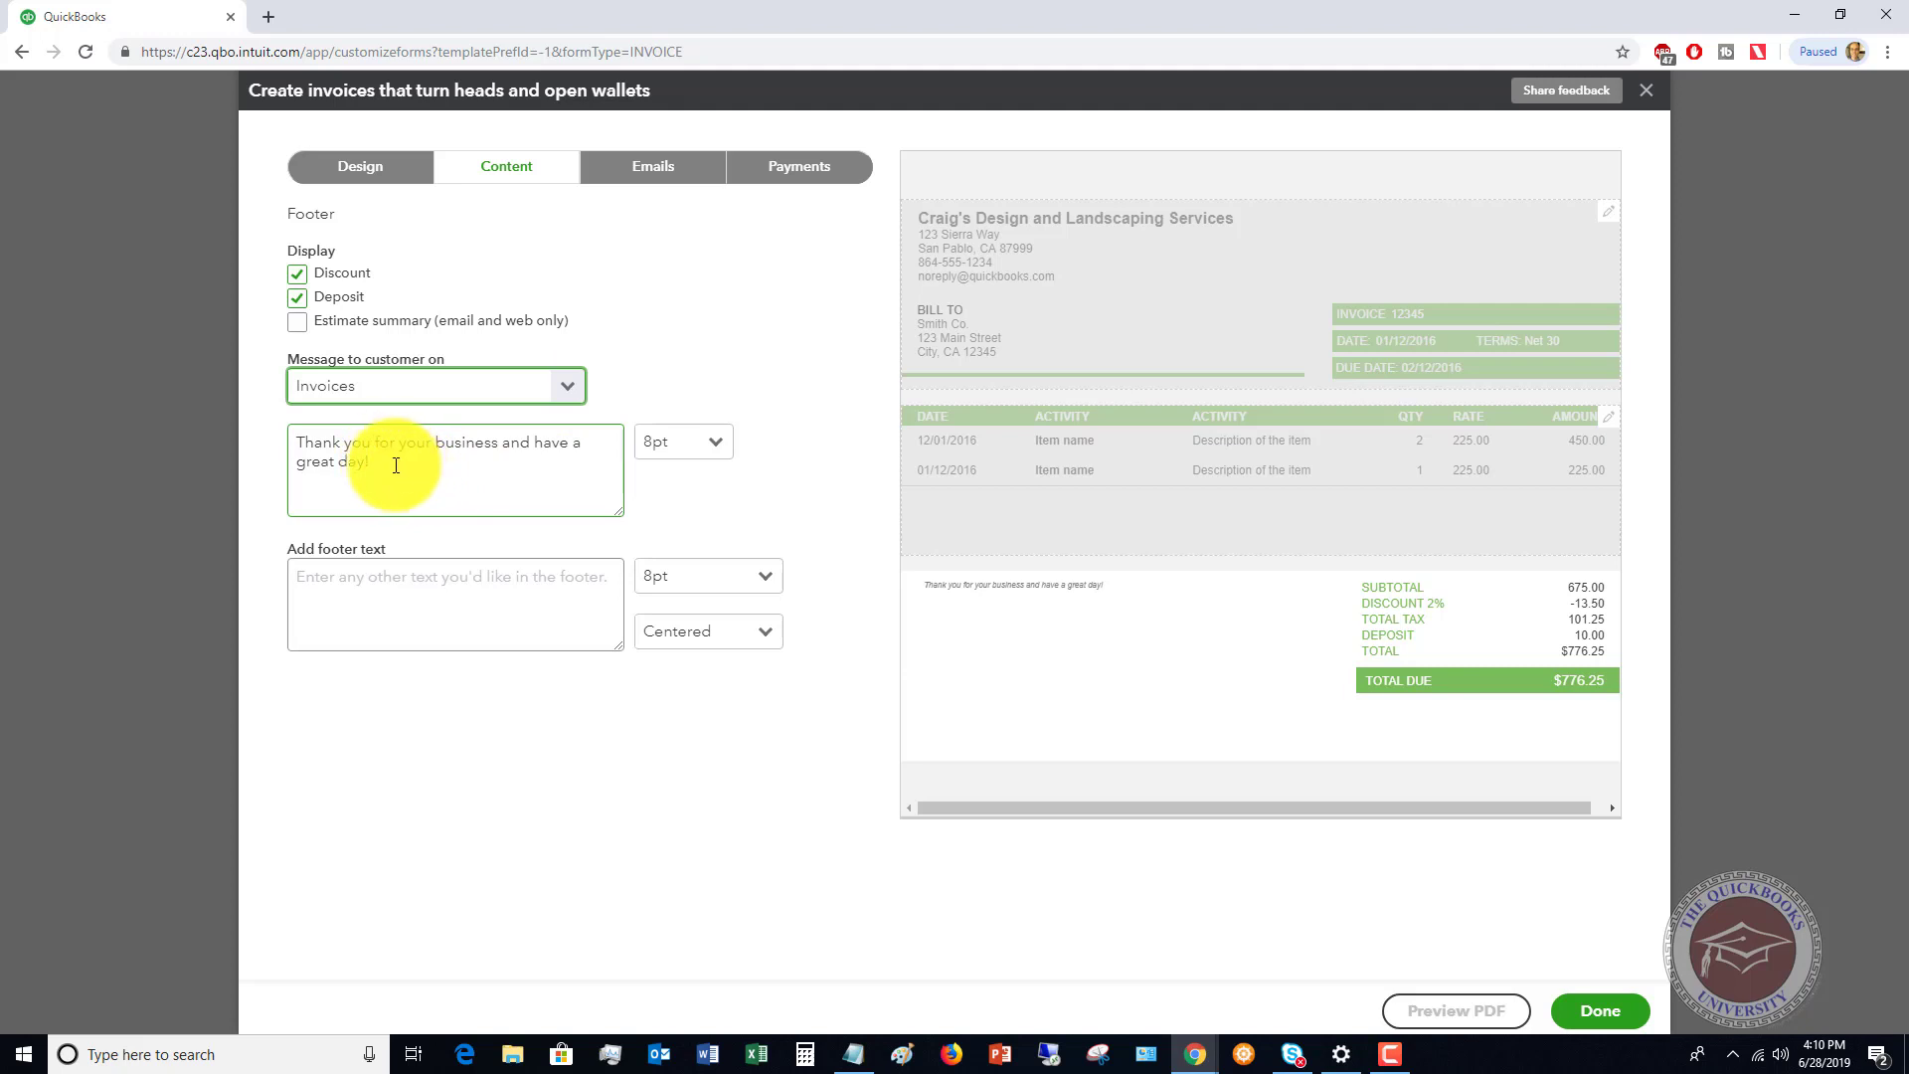
pyautogui.moveTo(396, 465); pyautogui.dragTo(272, 425)
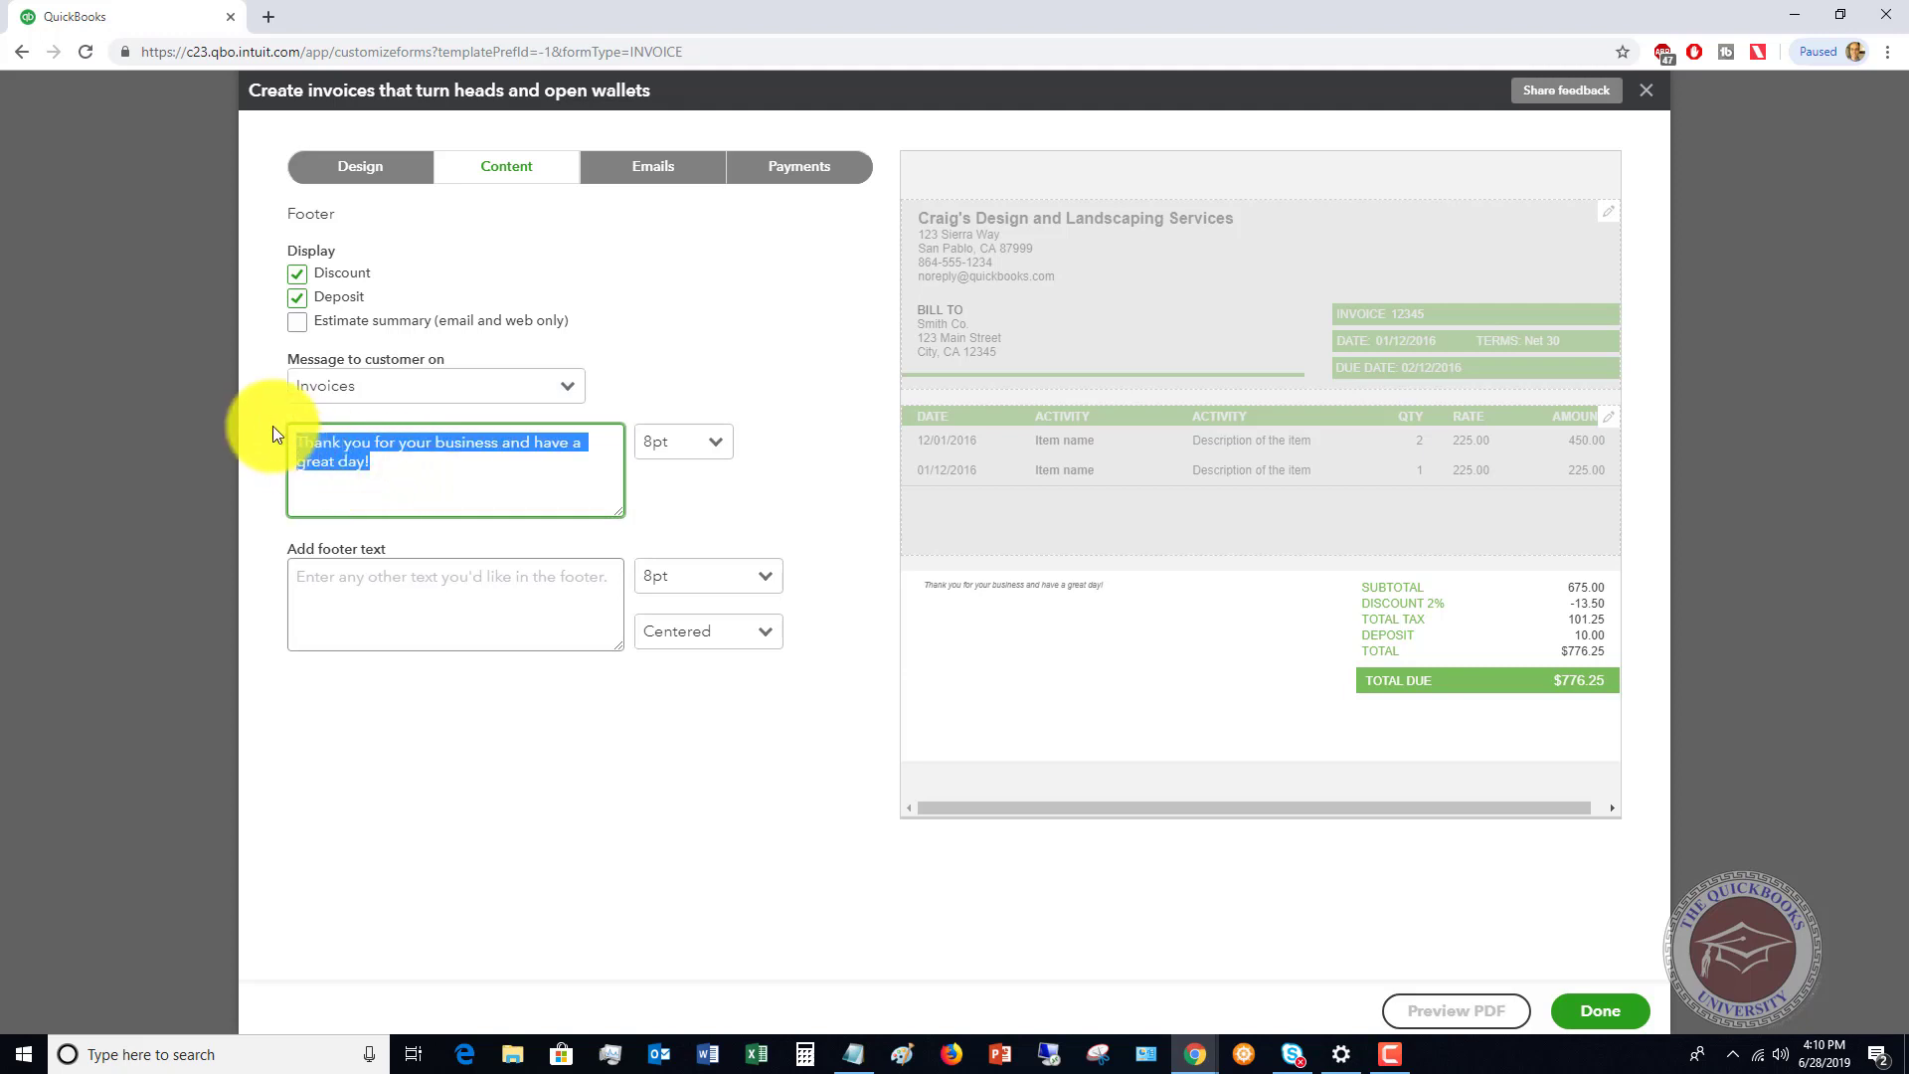
pyautogui.press('BackSpace')
# Type 'Please remit check payments to:' followed by the business name and mailing address
pyautogui.write('Please remit ch')
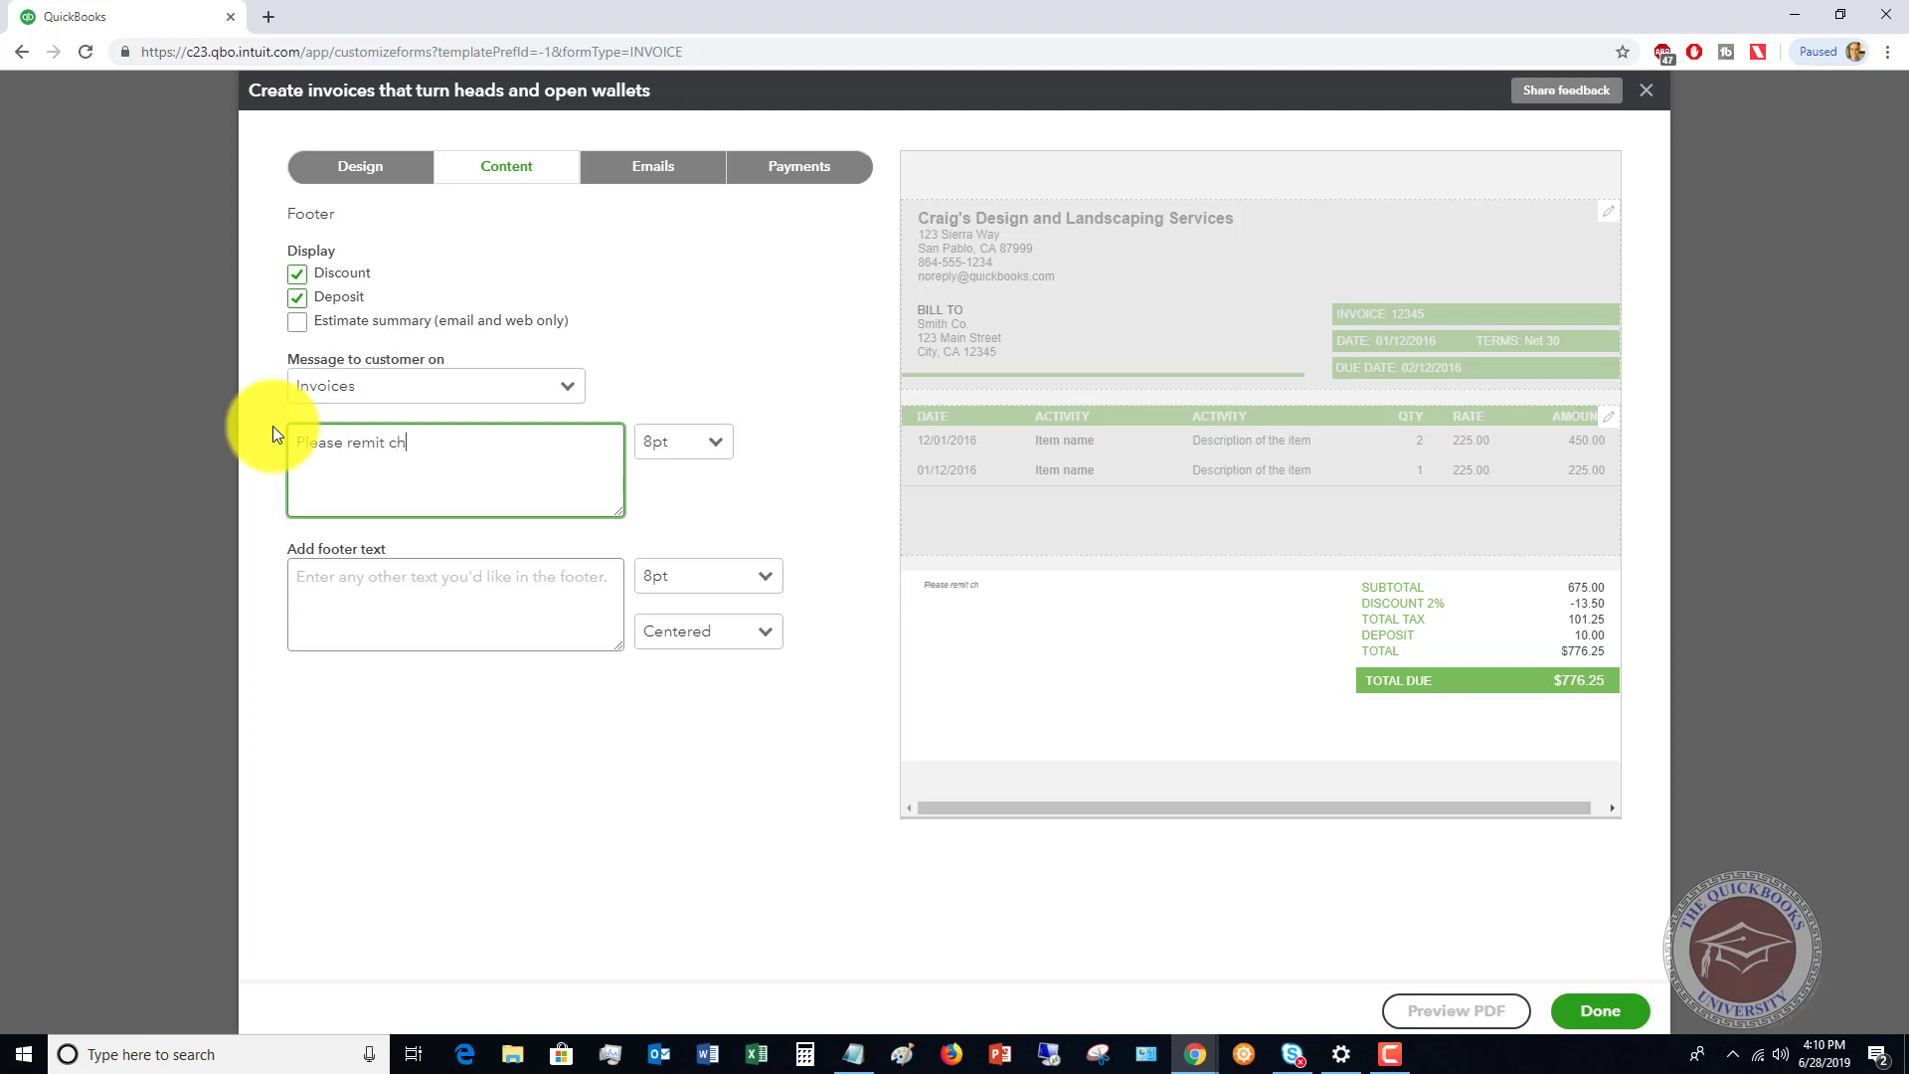
pyautogui.write('eck paya')
pyautogui.press('BackSpace')
pyautogui.press('BackSpace')
pyautogui.press('BackSpace')
pyautogui.press('BackSpace')
pyautogui.press('BackSpace')
pyautogui.write('payments')
pyautogui.write(' to:  ')
pyautogui.write('Cr')
pyautogui.write('aigs L')
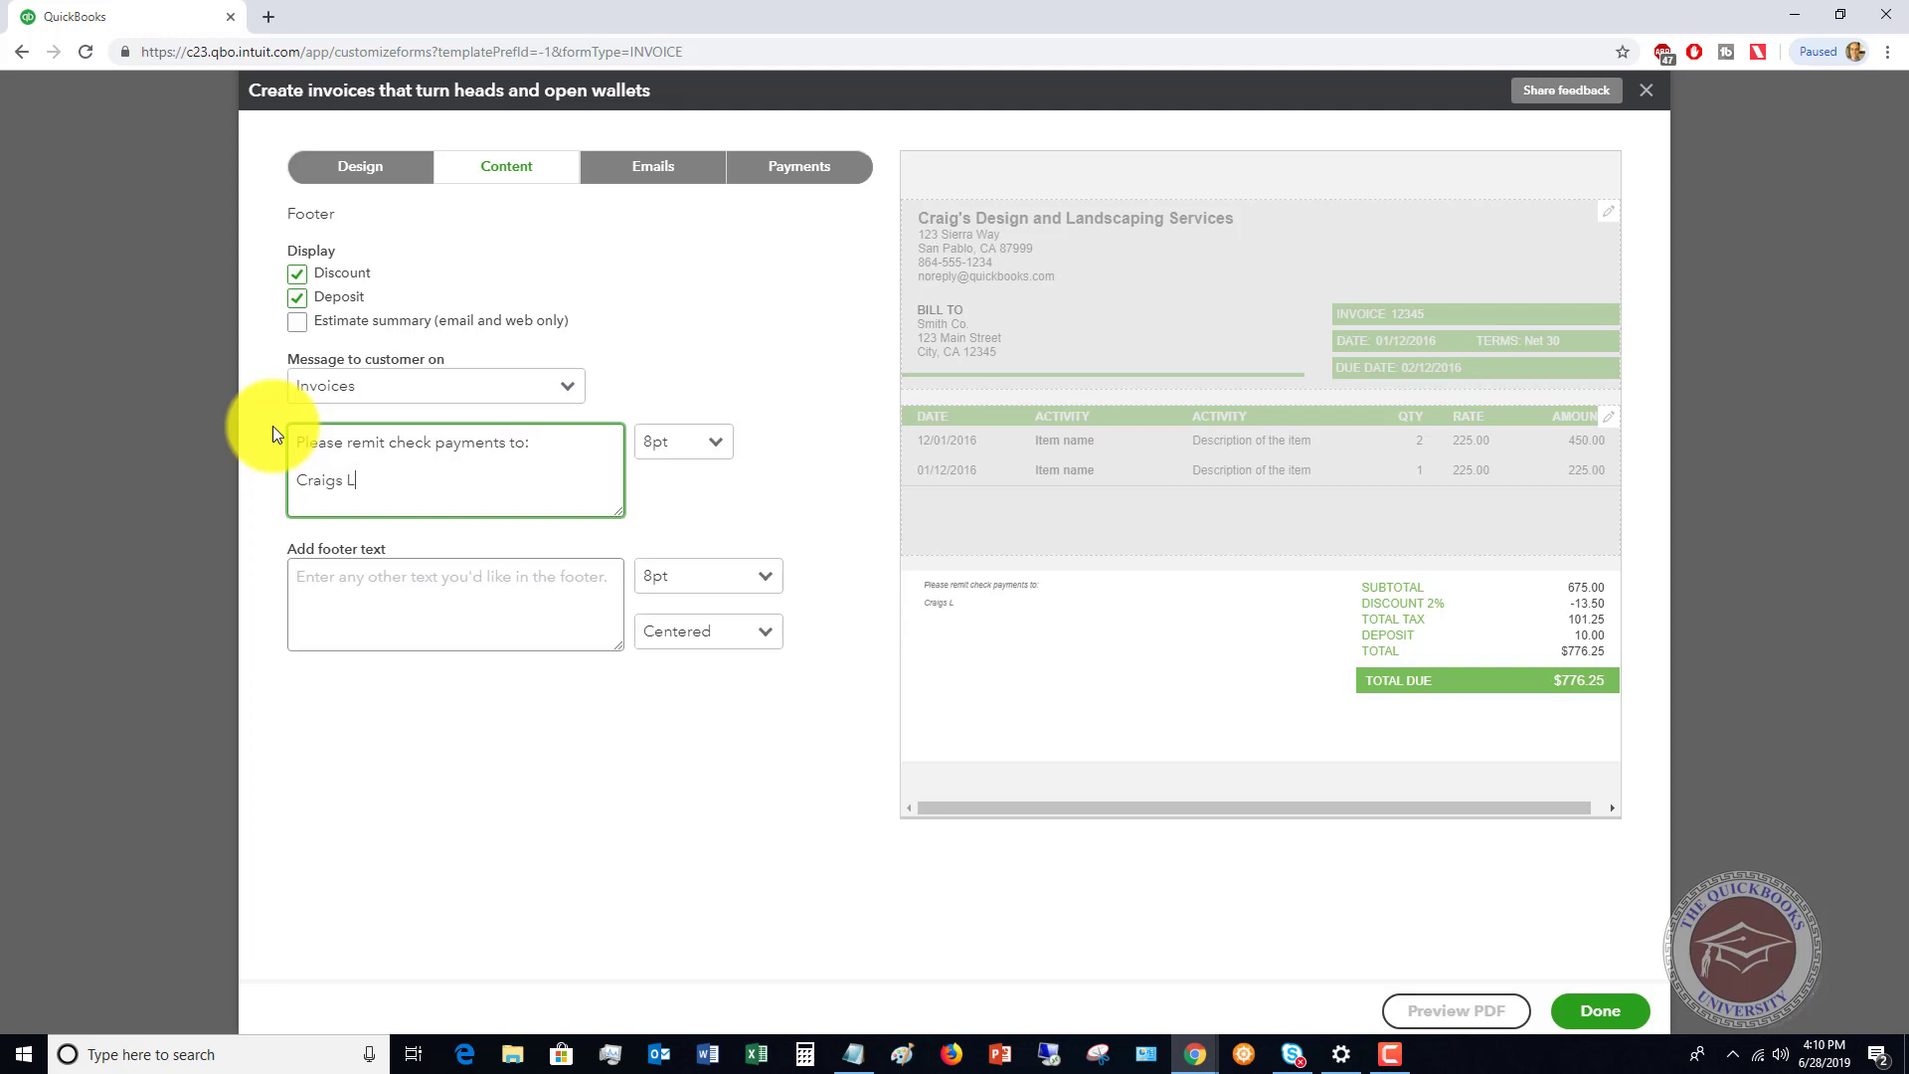
pyautogui.write('andscape ')
pyautogui.write('PO Box')
pyautogui.write(' 1234')
pyautogui.press('Return')
pyautogui.write('Anywhere, ')
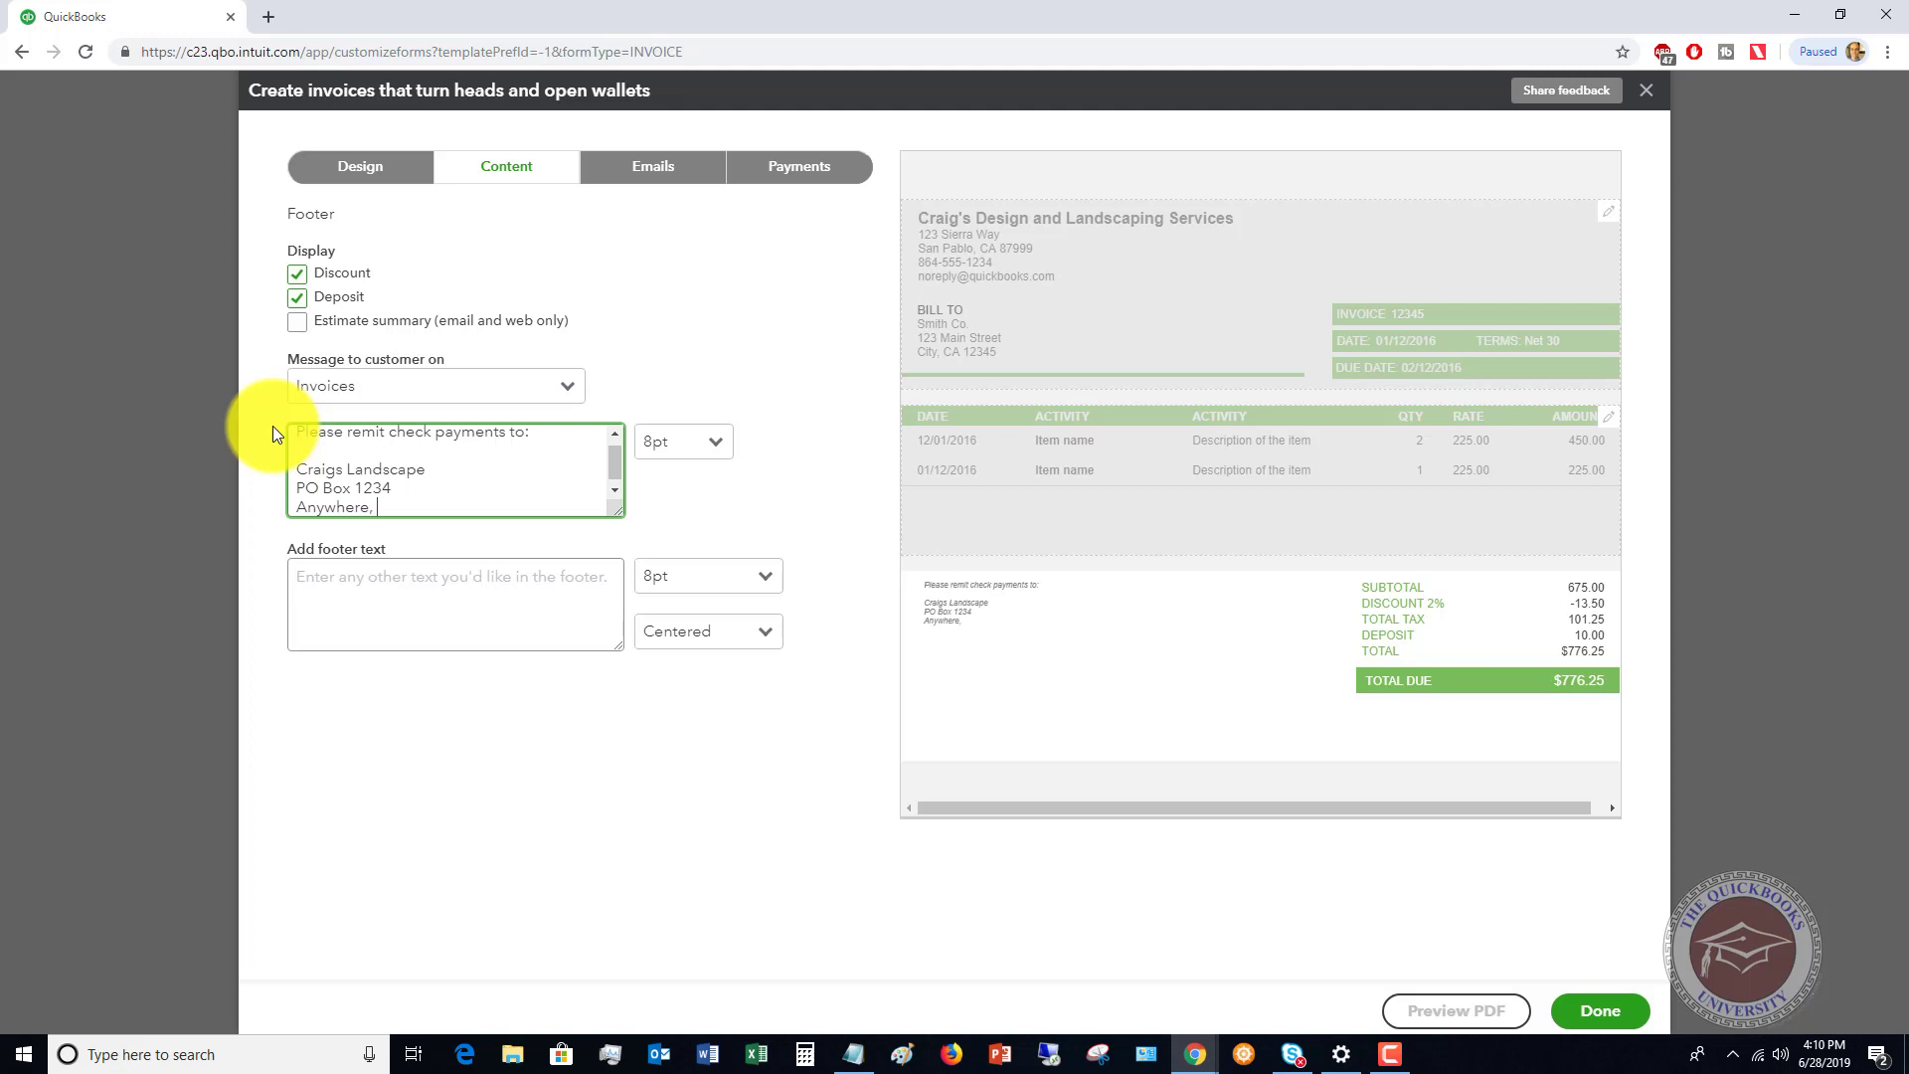
pyautogui.write('KS 12345')
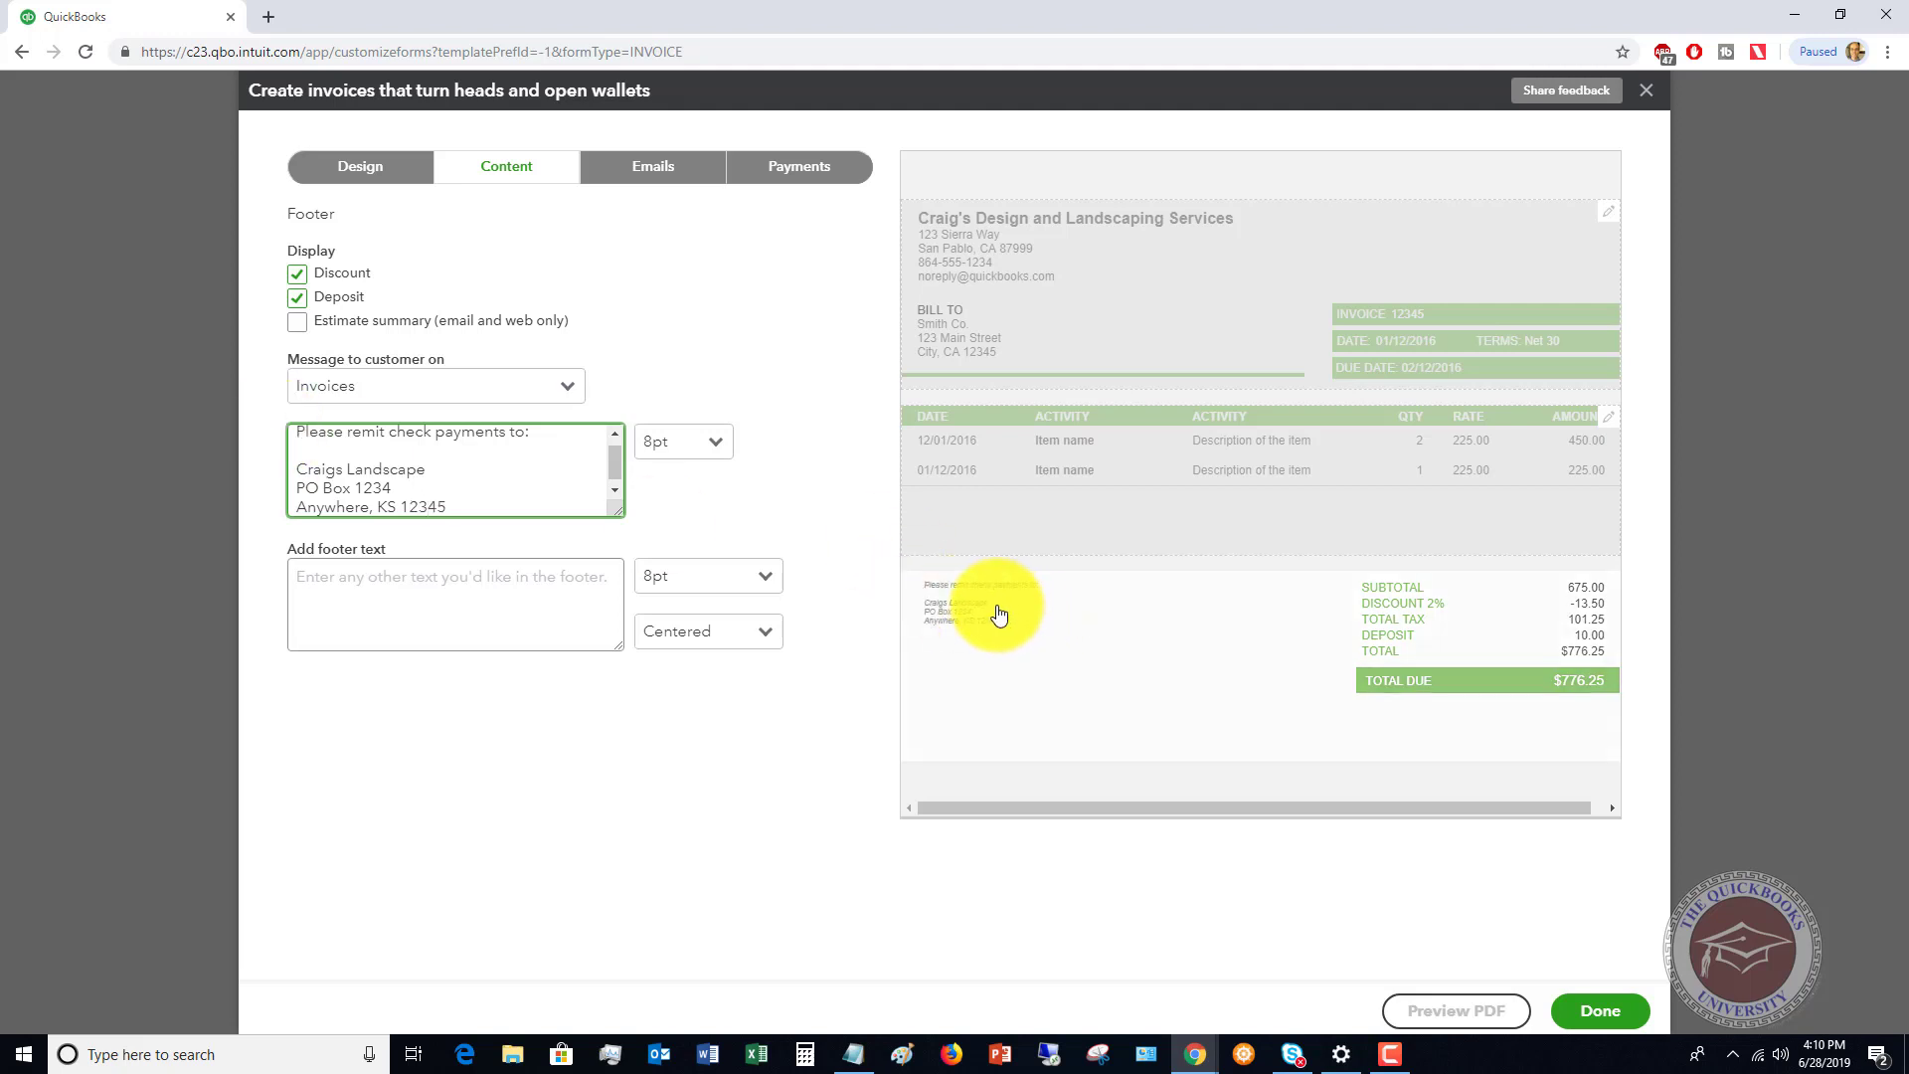
# Change the remit-to message font size to 12pt
pyautogui.click(723, 444)
pyautogui.click(665, 546)
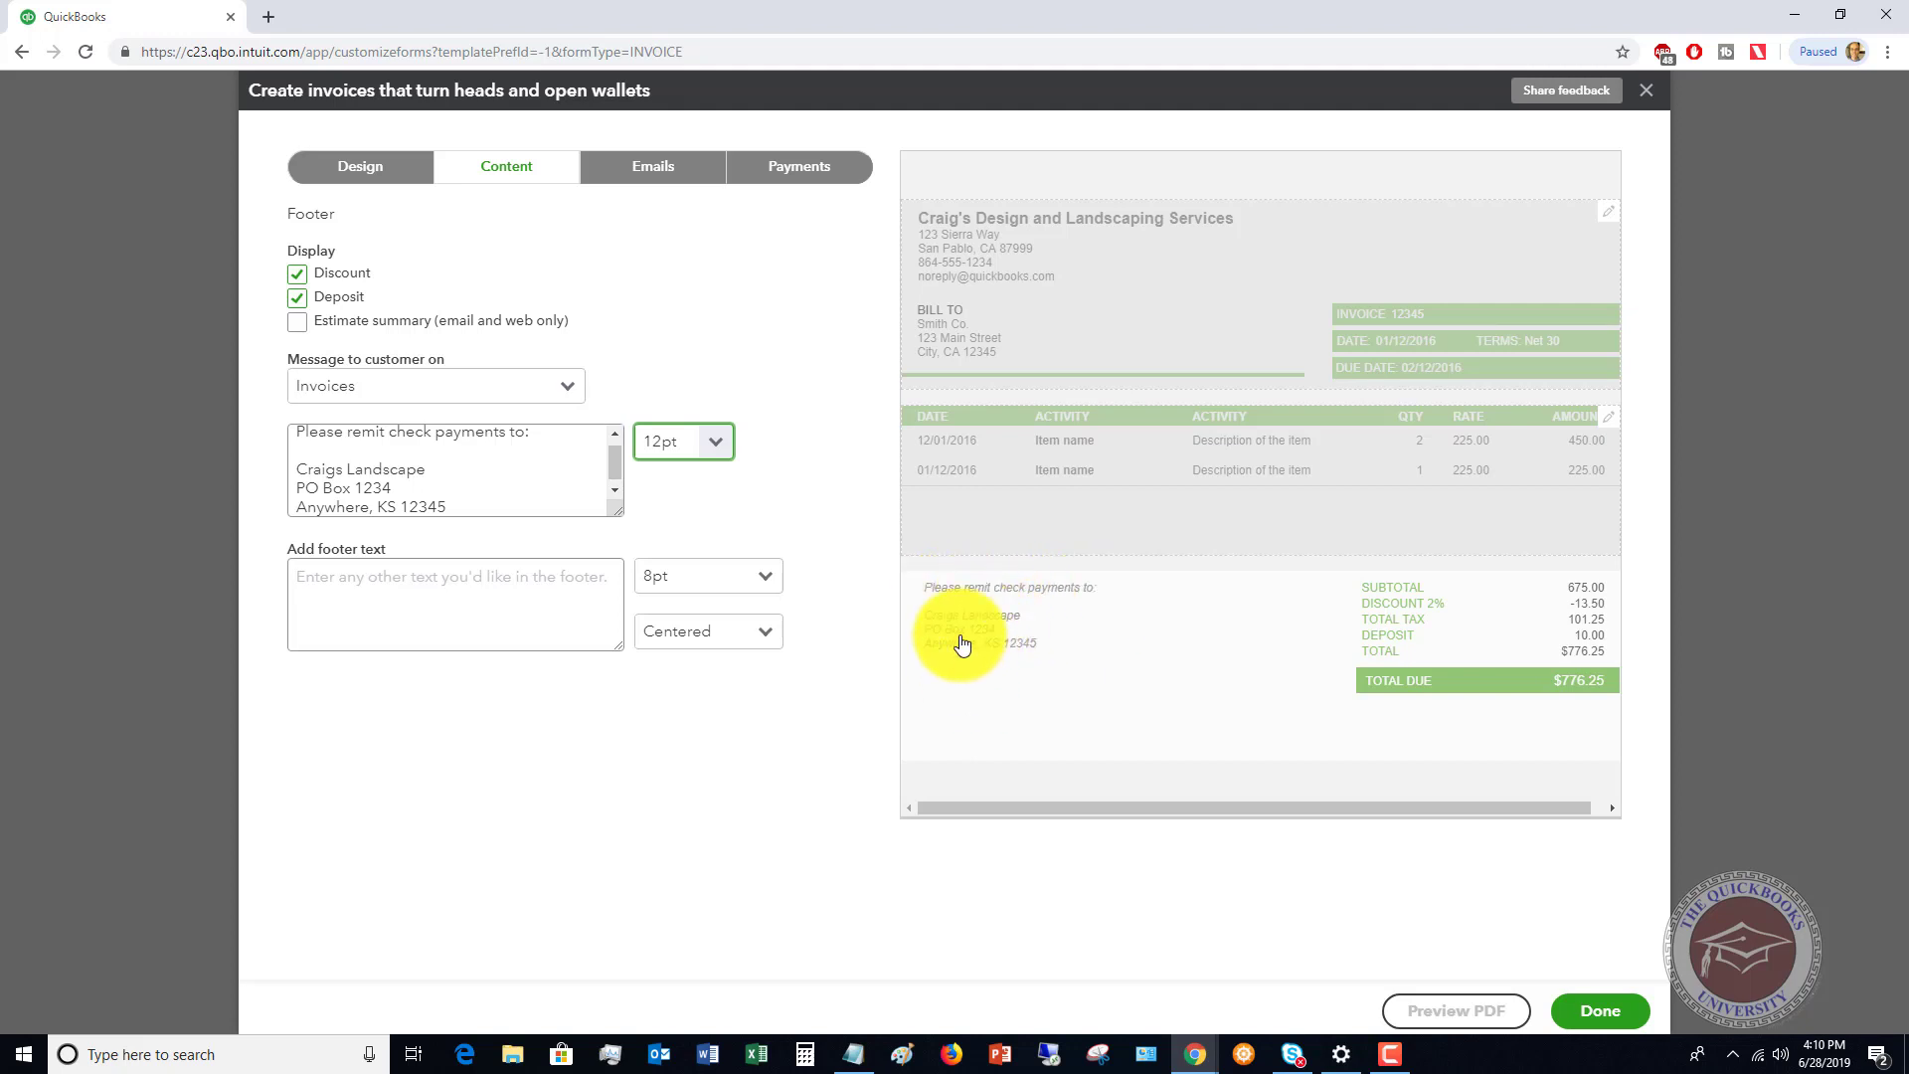
# Add a 12pt footer saying finance charges accrue at 1.5% per month after the due date
pyautogui.click(552, 575)
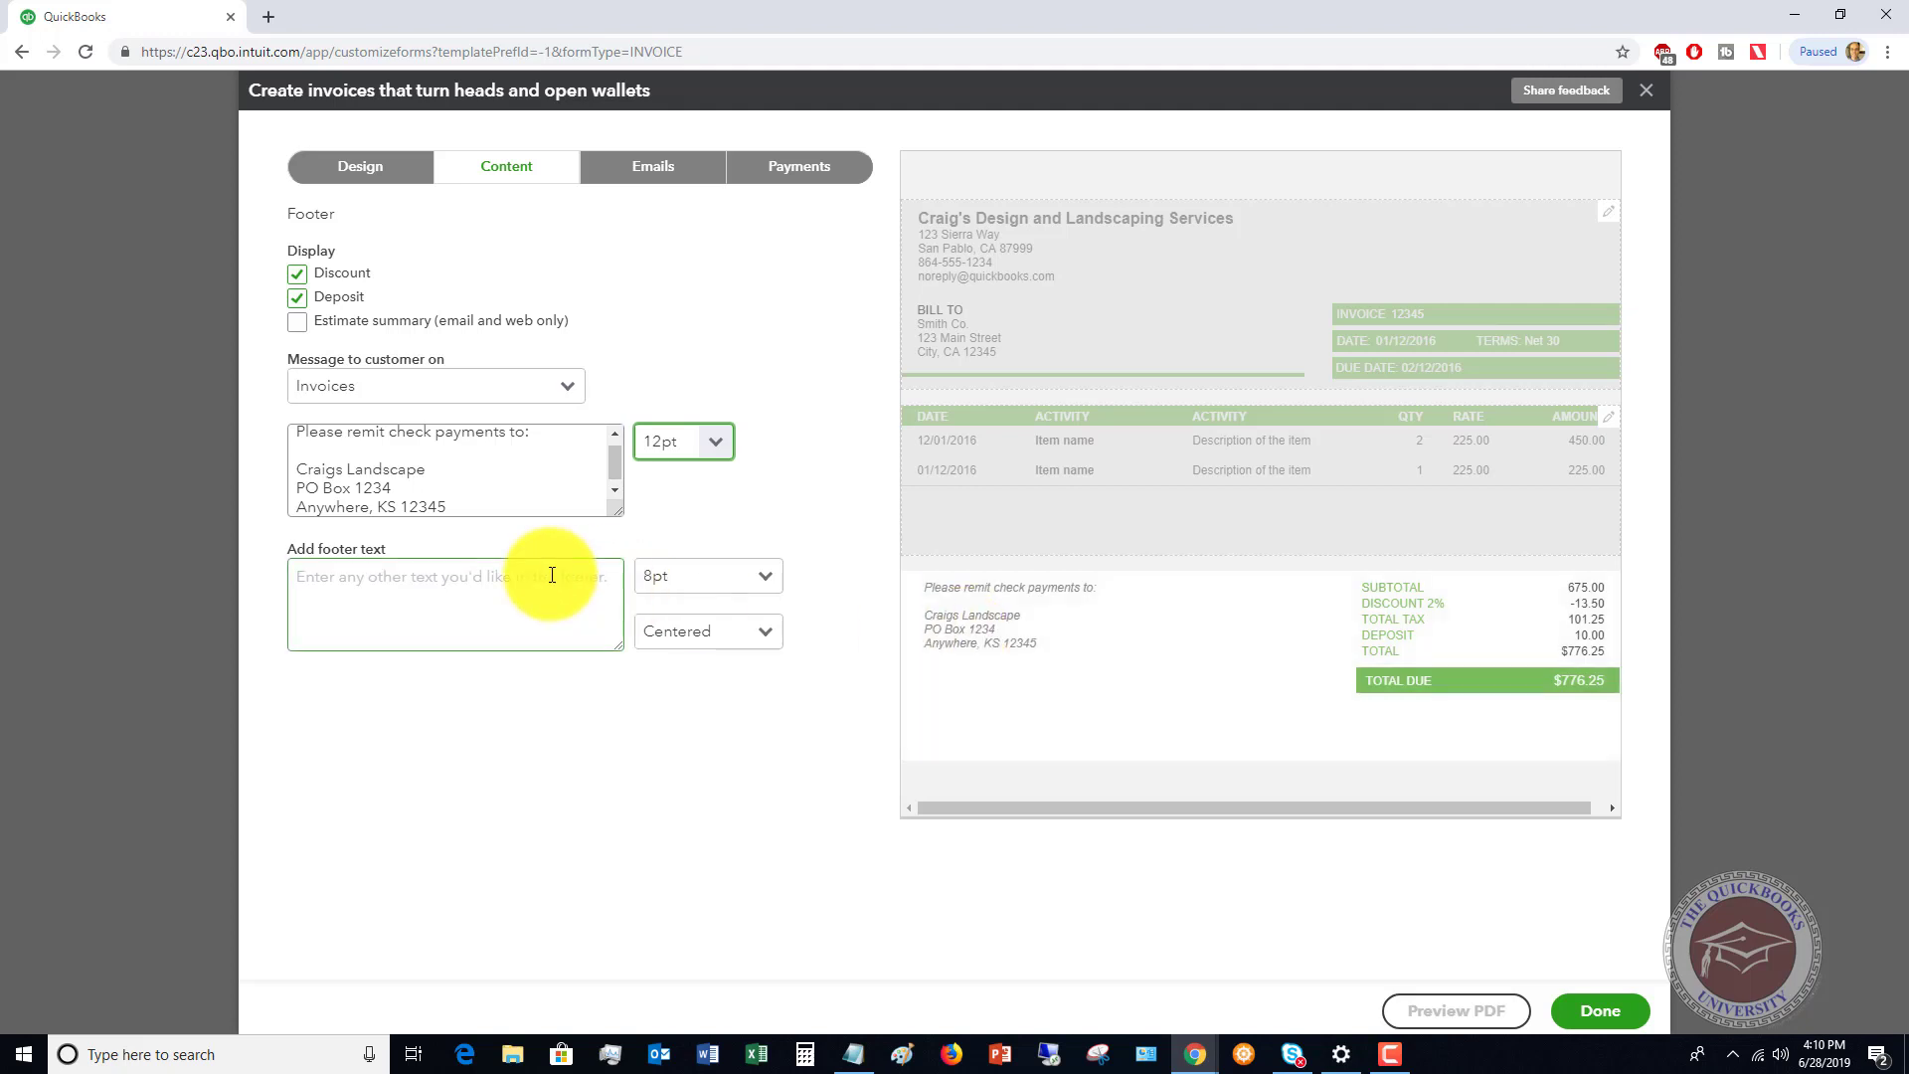
pyautogui.click(552, 574)
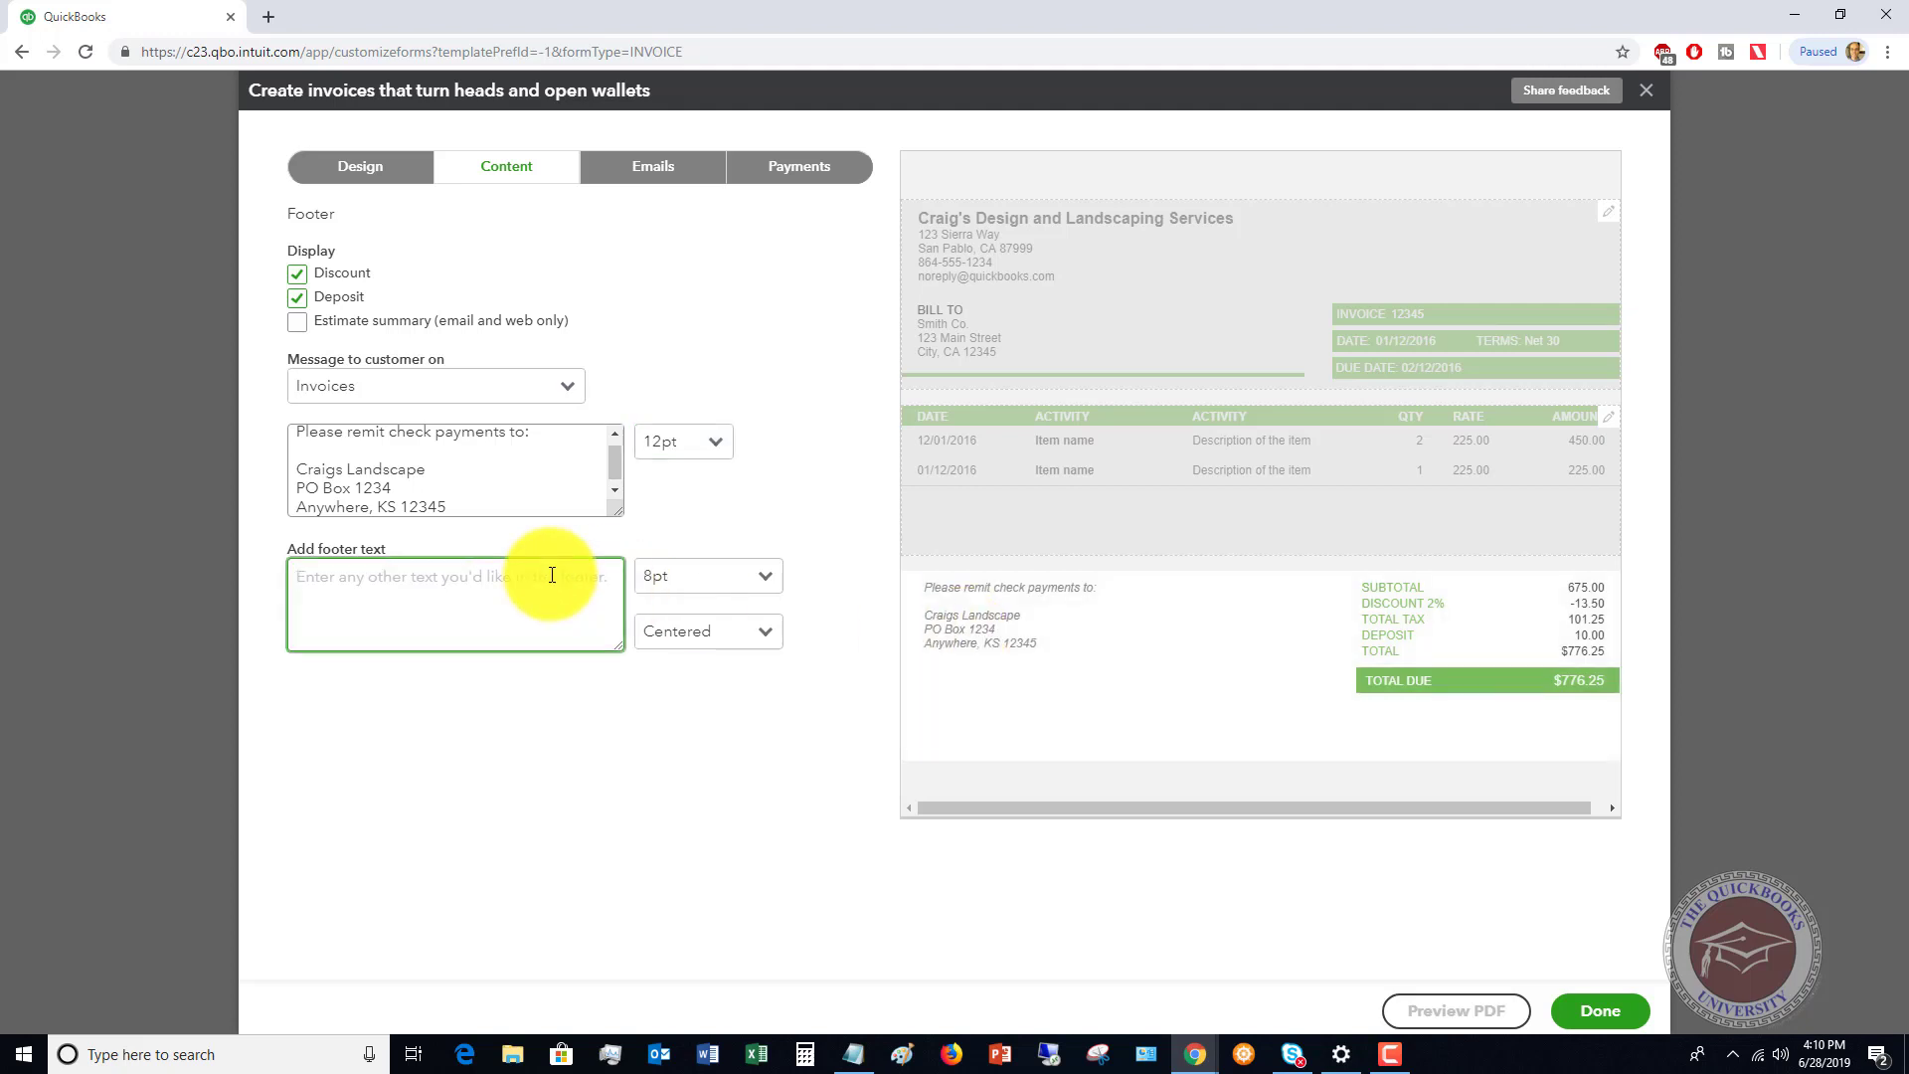
pyautogui.write('If p')
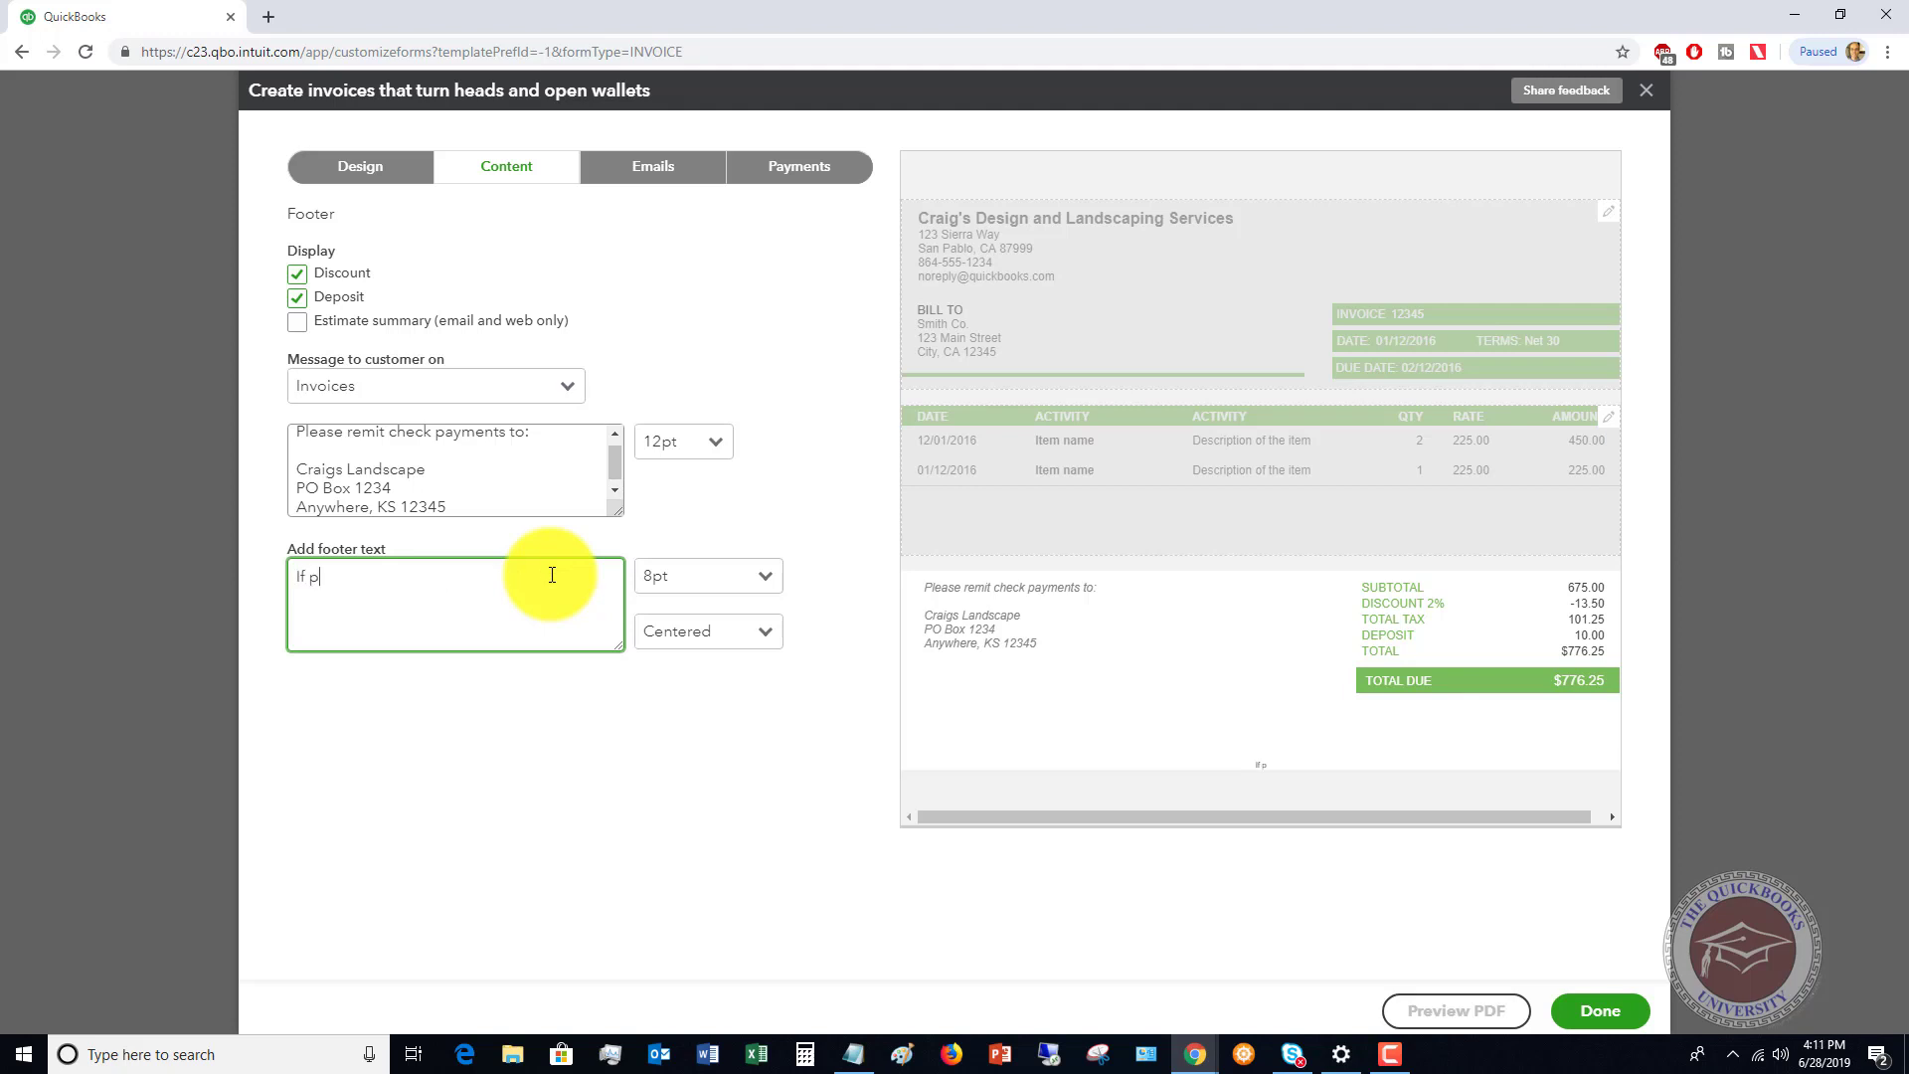
pyautogui.write('ayment not received by due date')
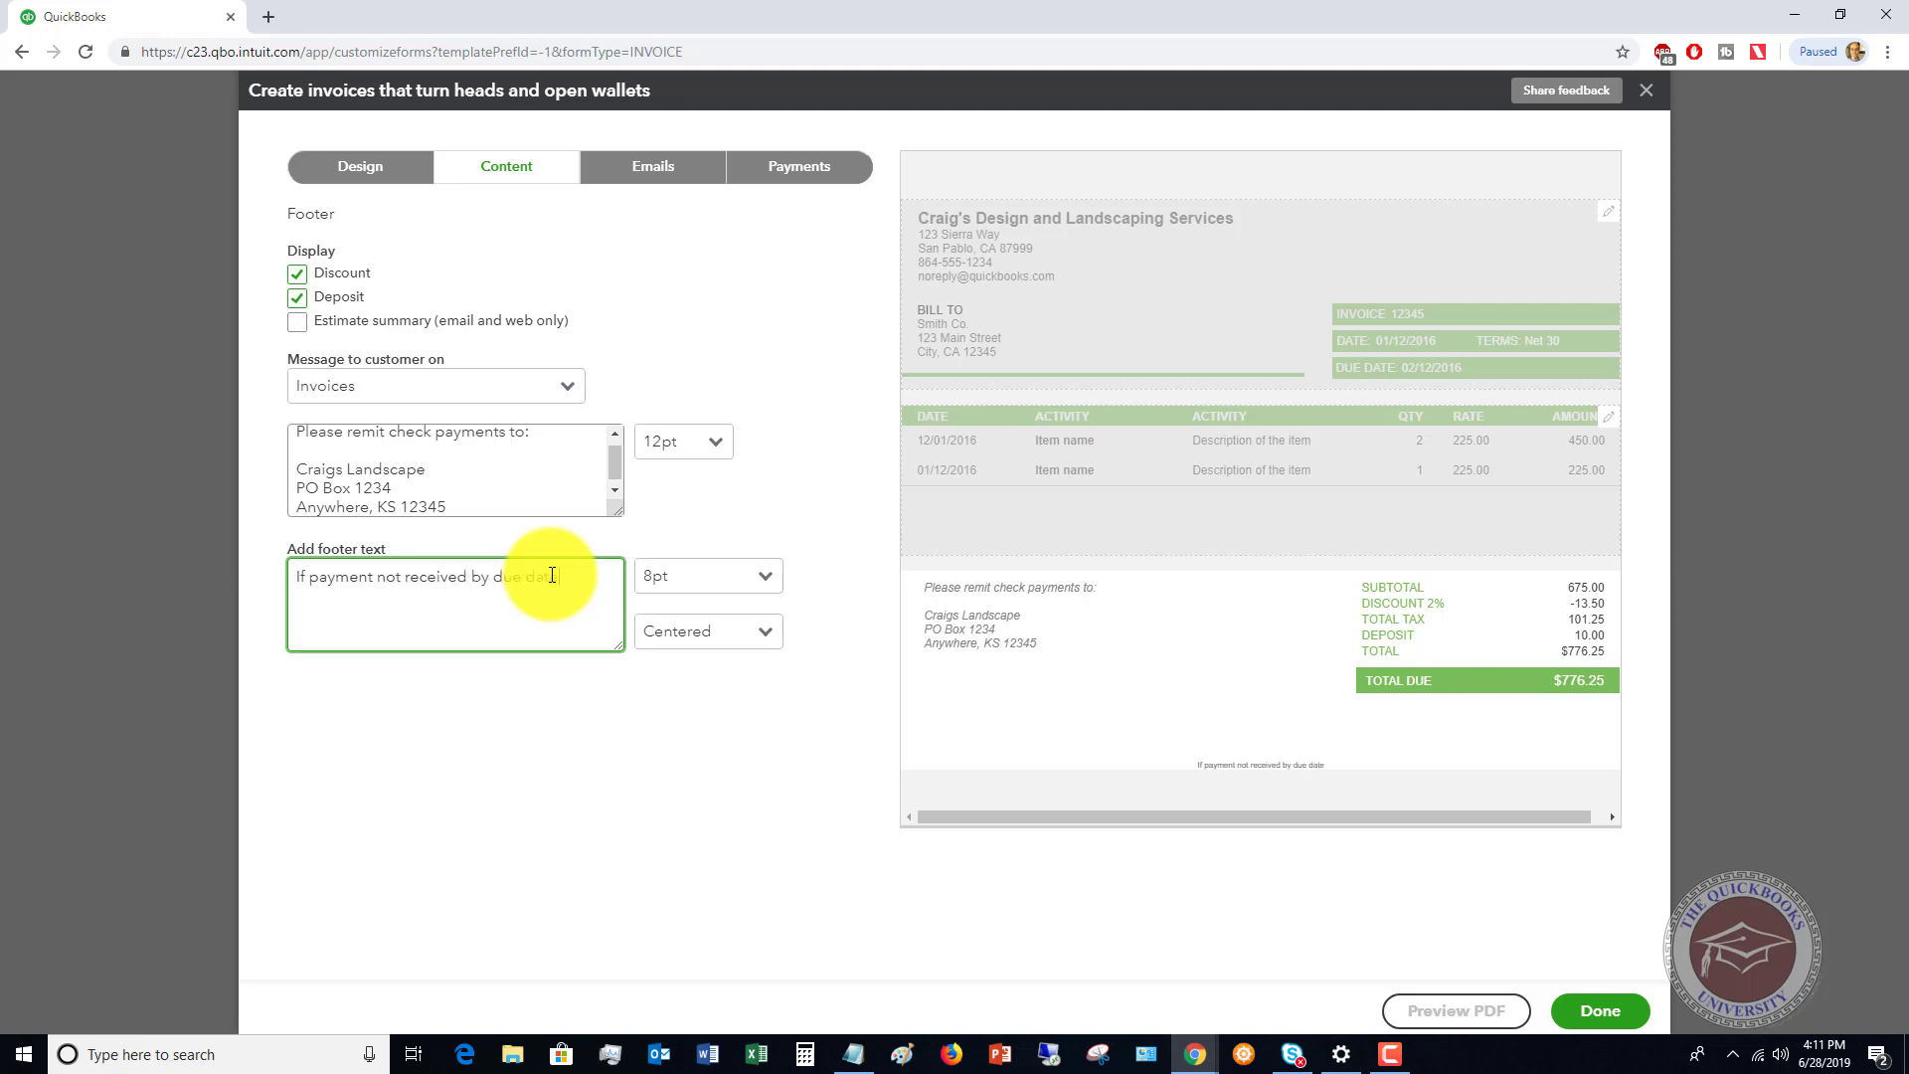
pyautogui.write(', finance charges will accrue')
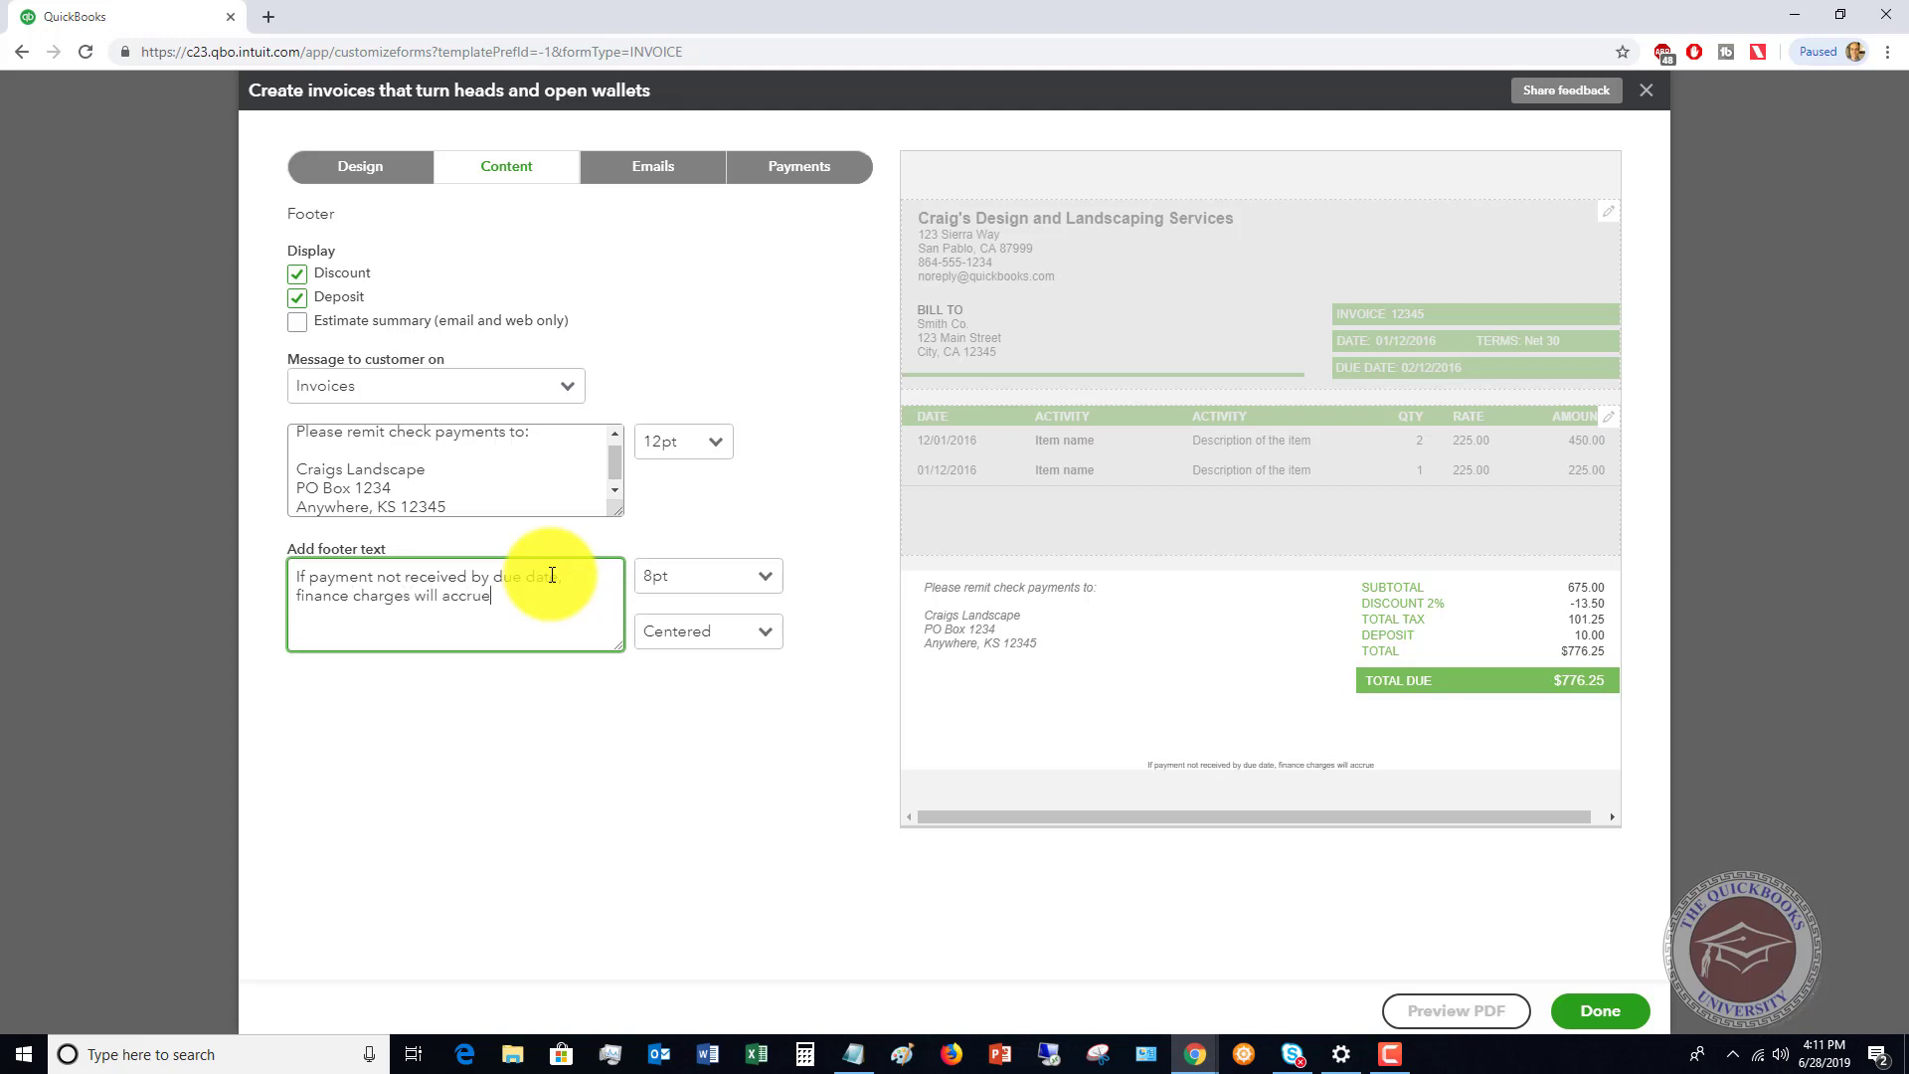
pyautogui.write(' at a rate of 1.5% per month')
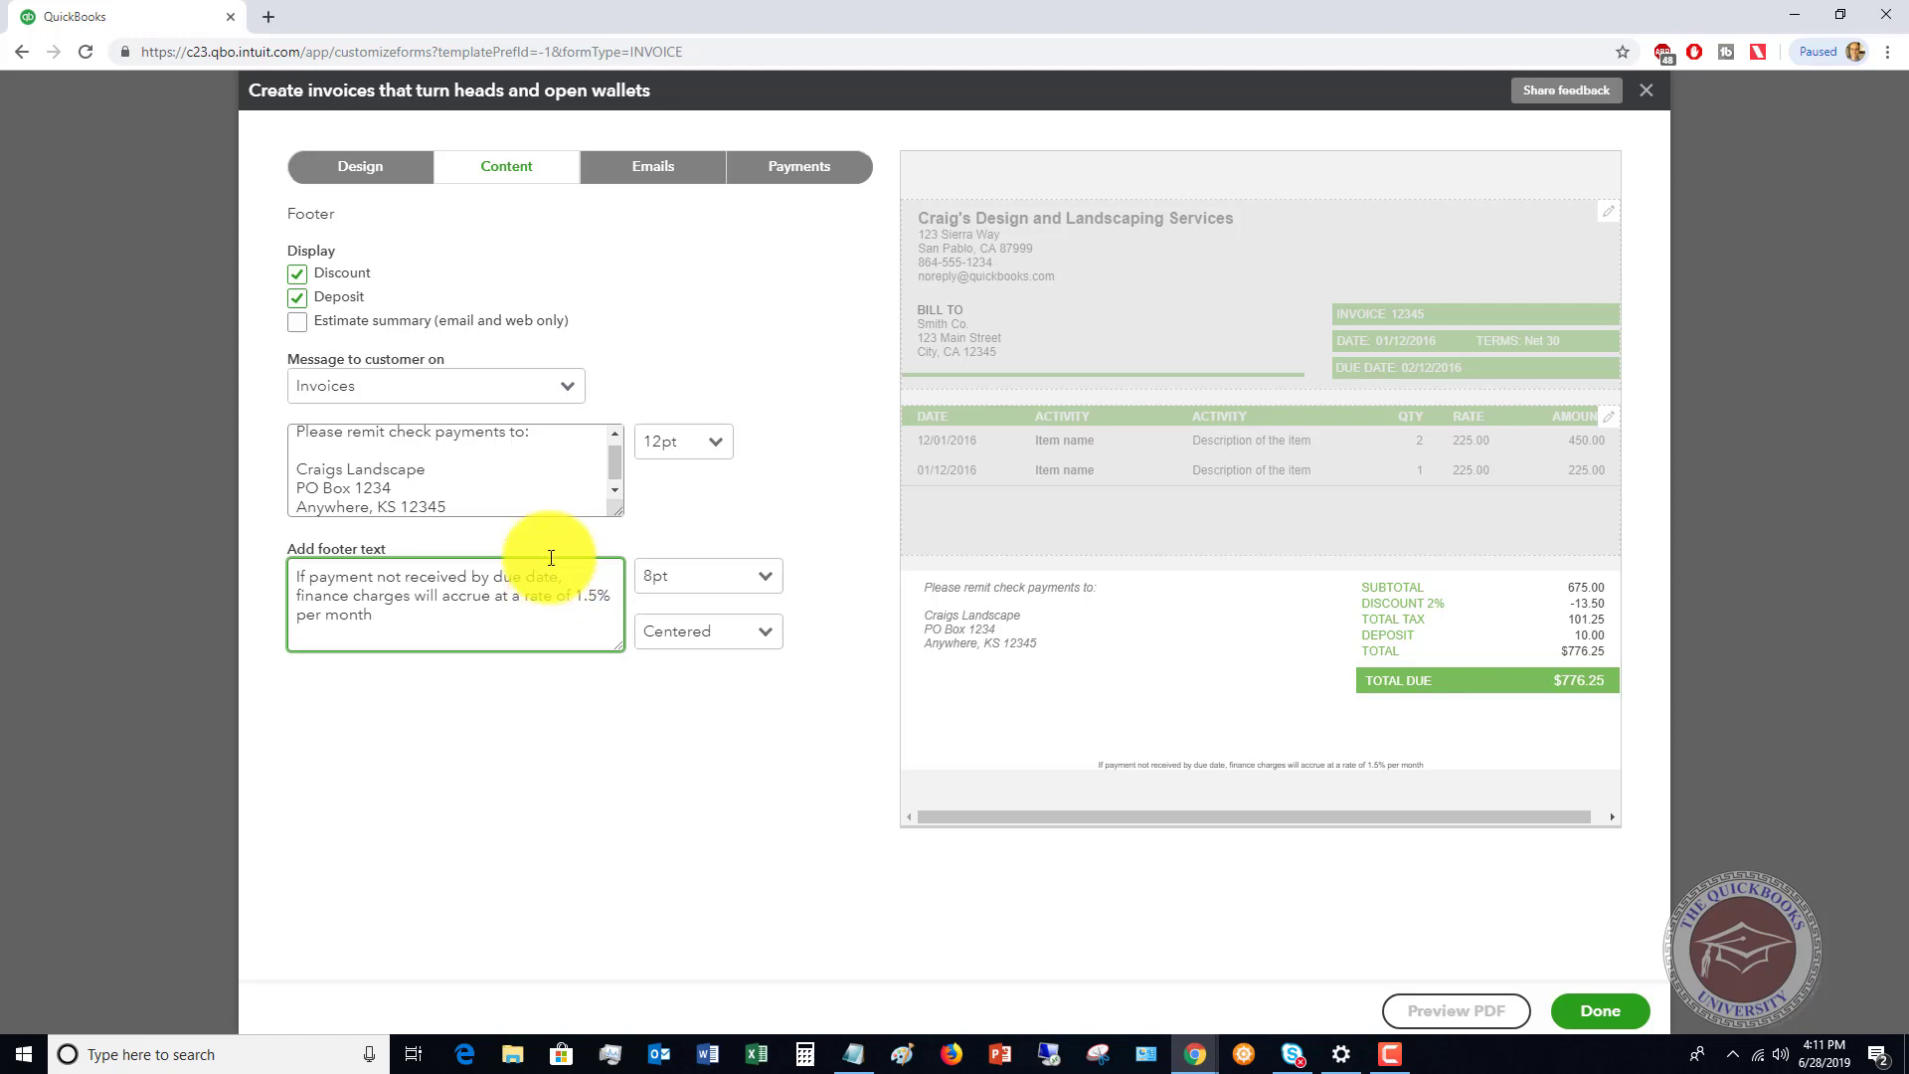
pyautogui.click(766, 585)
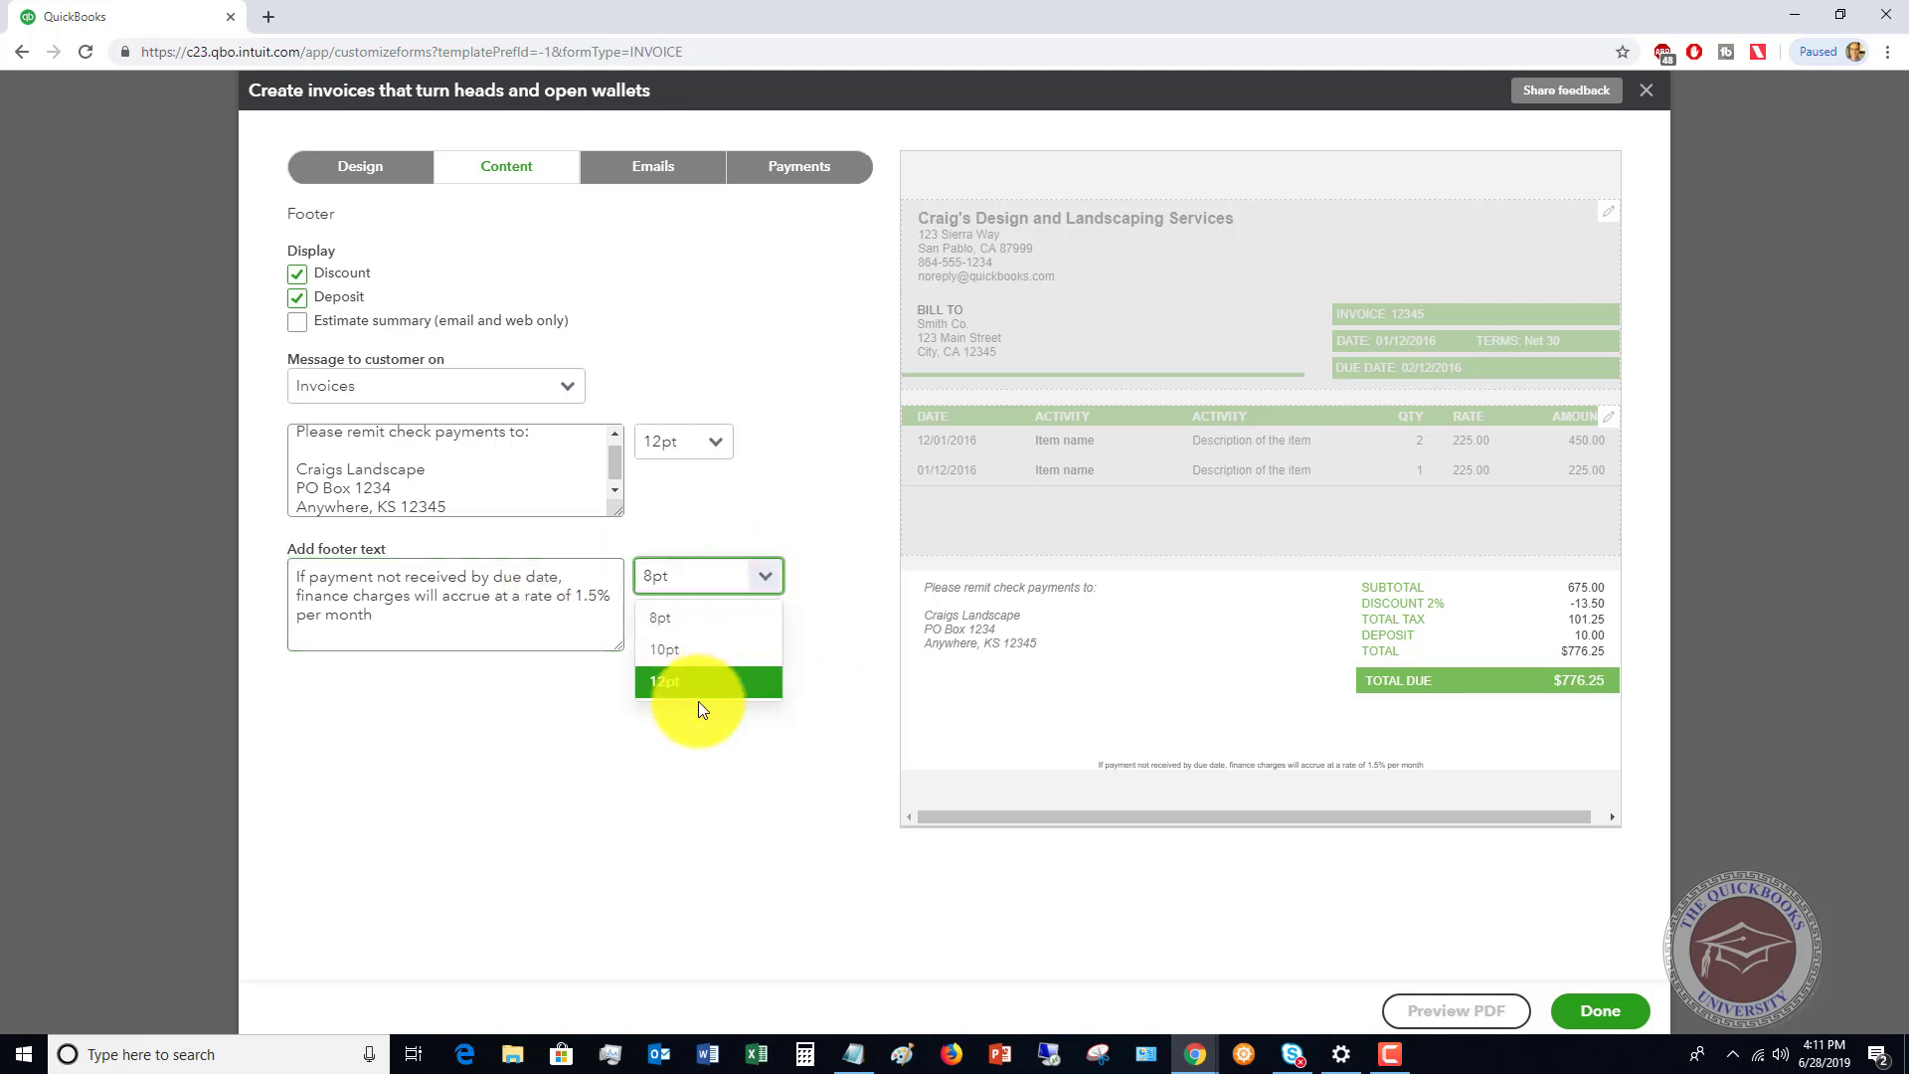
pyautogui.click(699, 684)
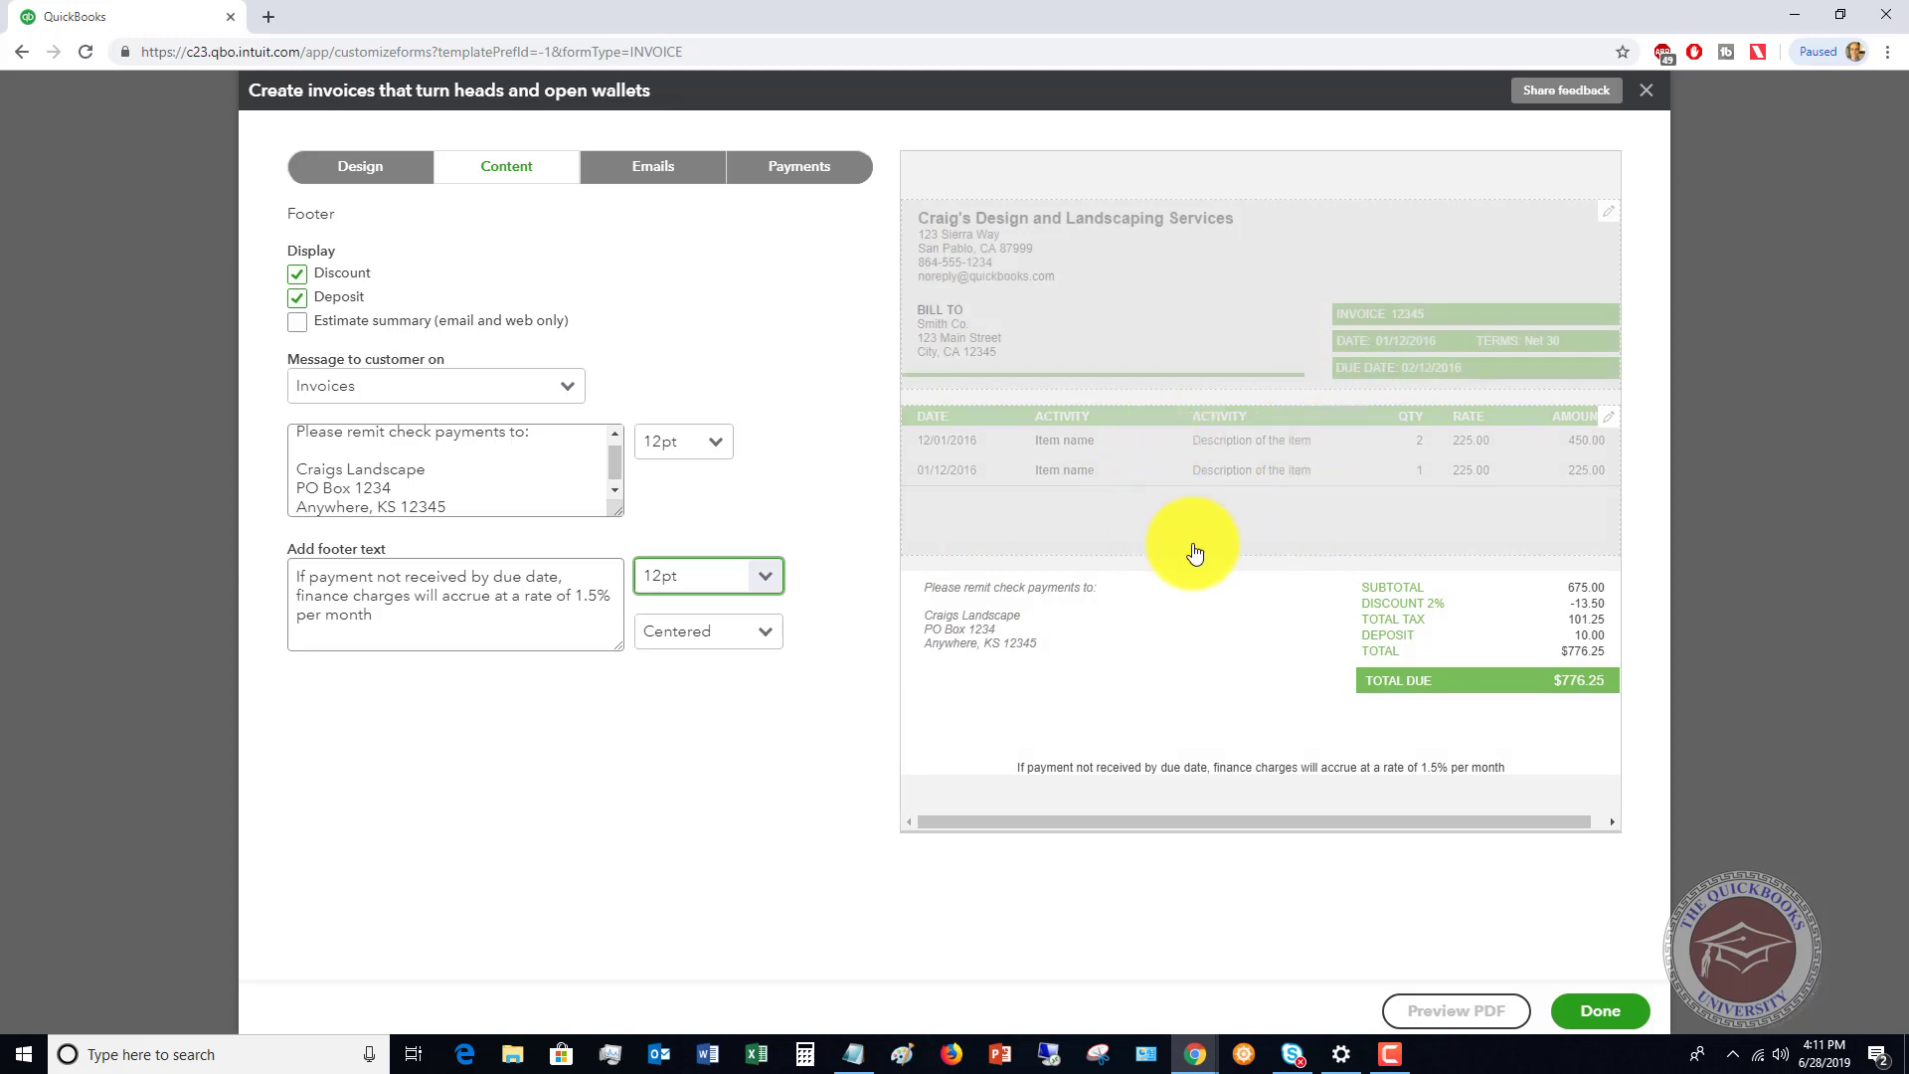
# Choose Summarized details for invoice emails and set the standard greeting to [First]
pyautogui.click(646, 174)
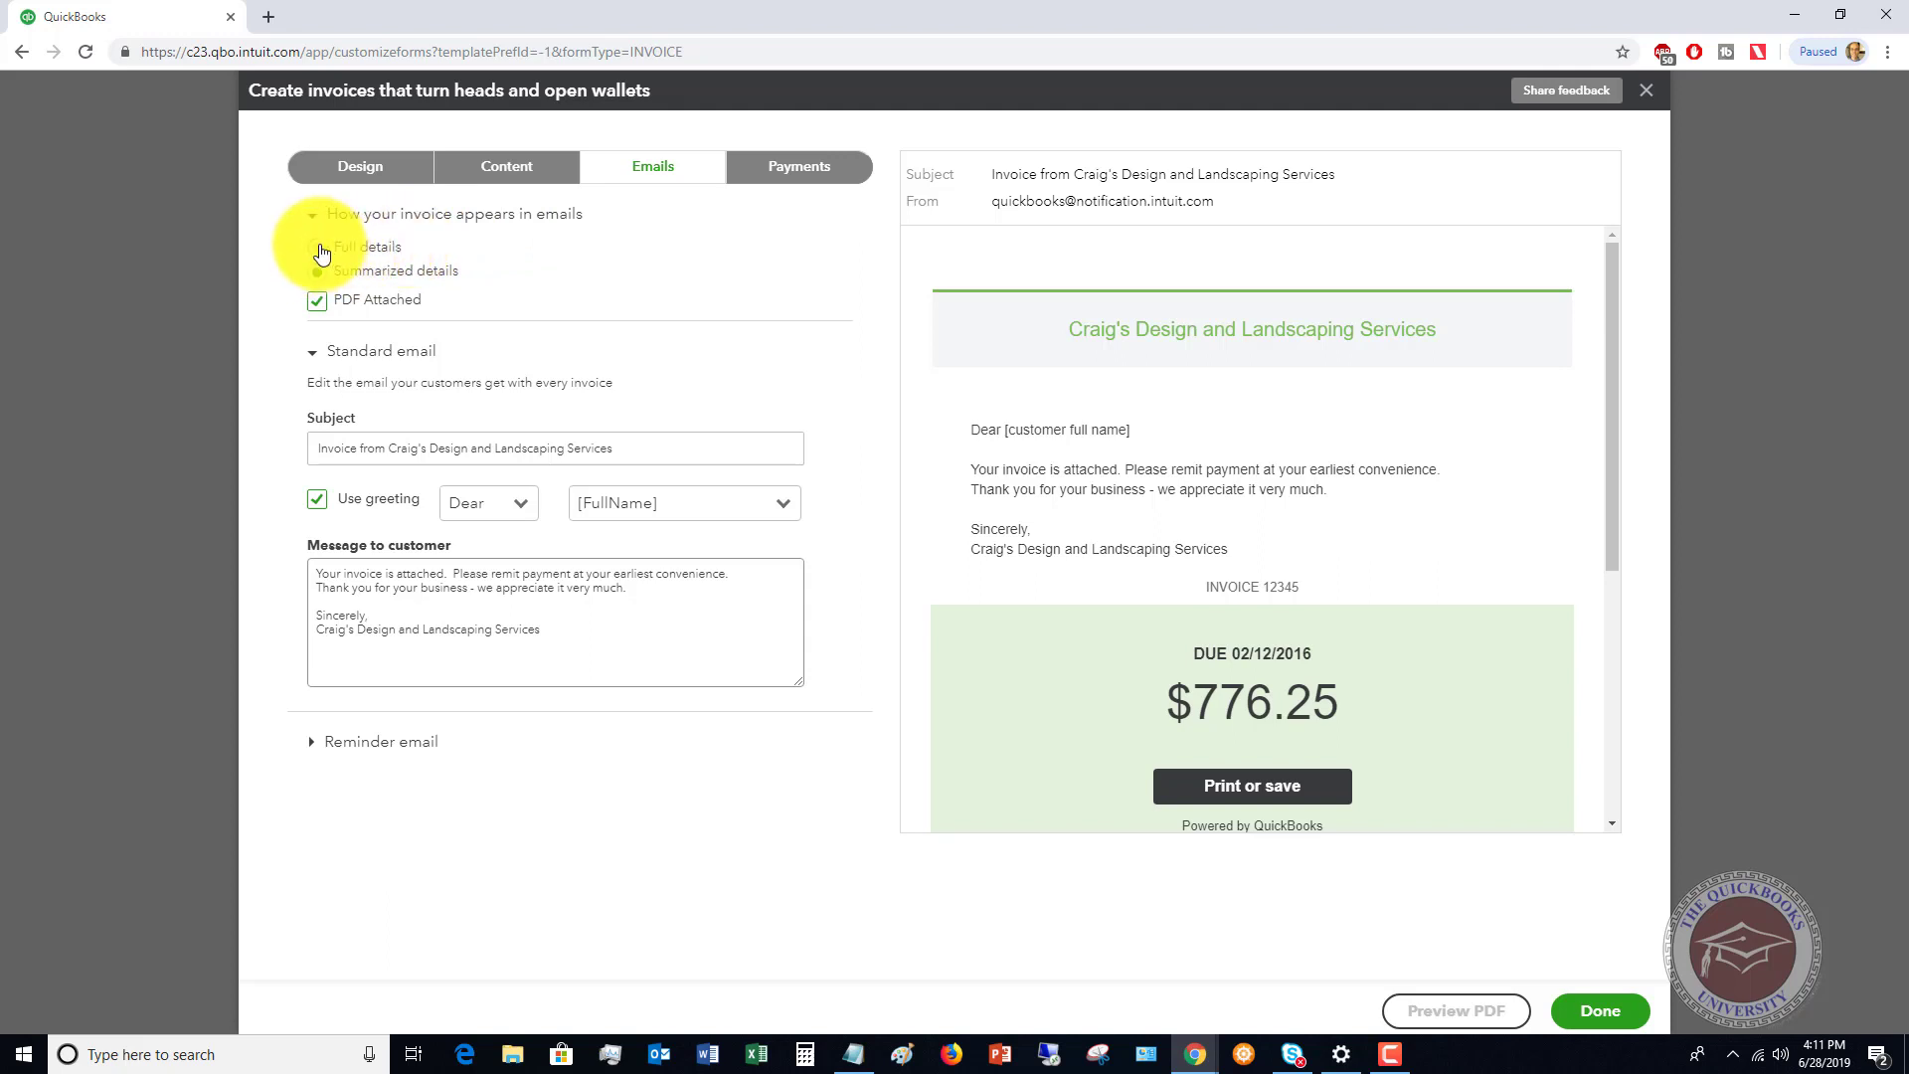
pyautogui.click(320, 249)
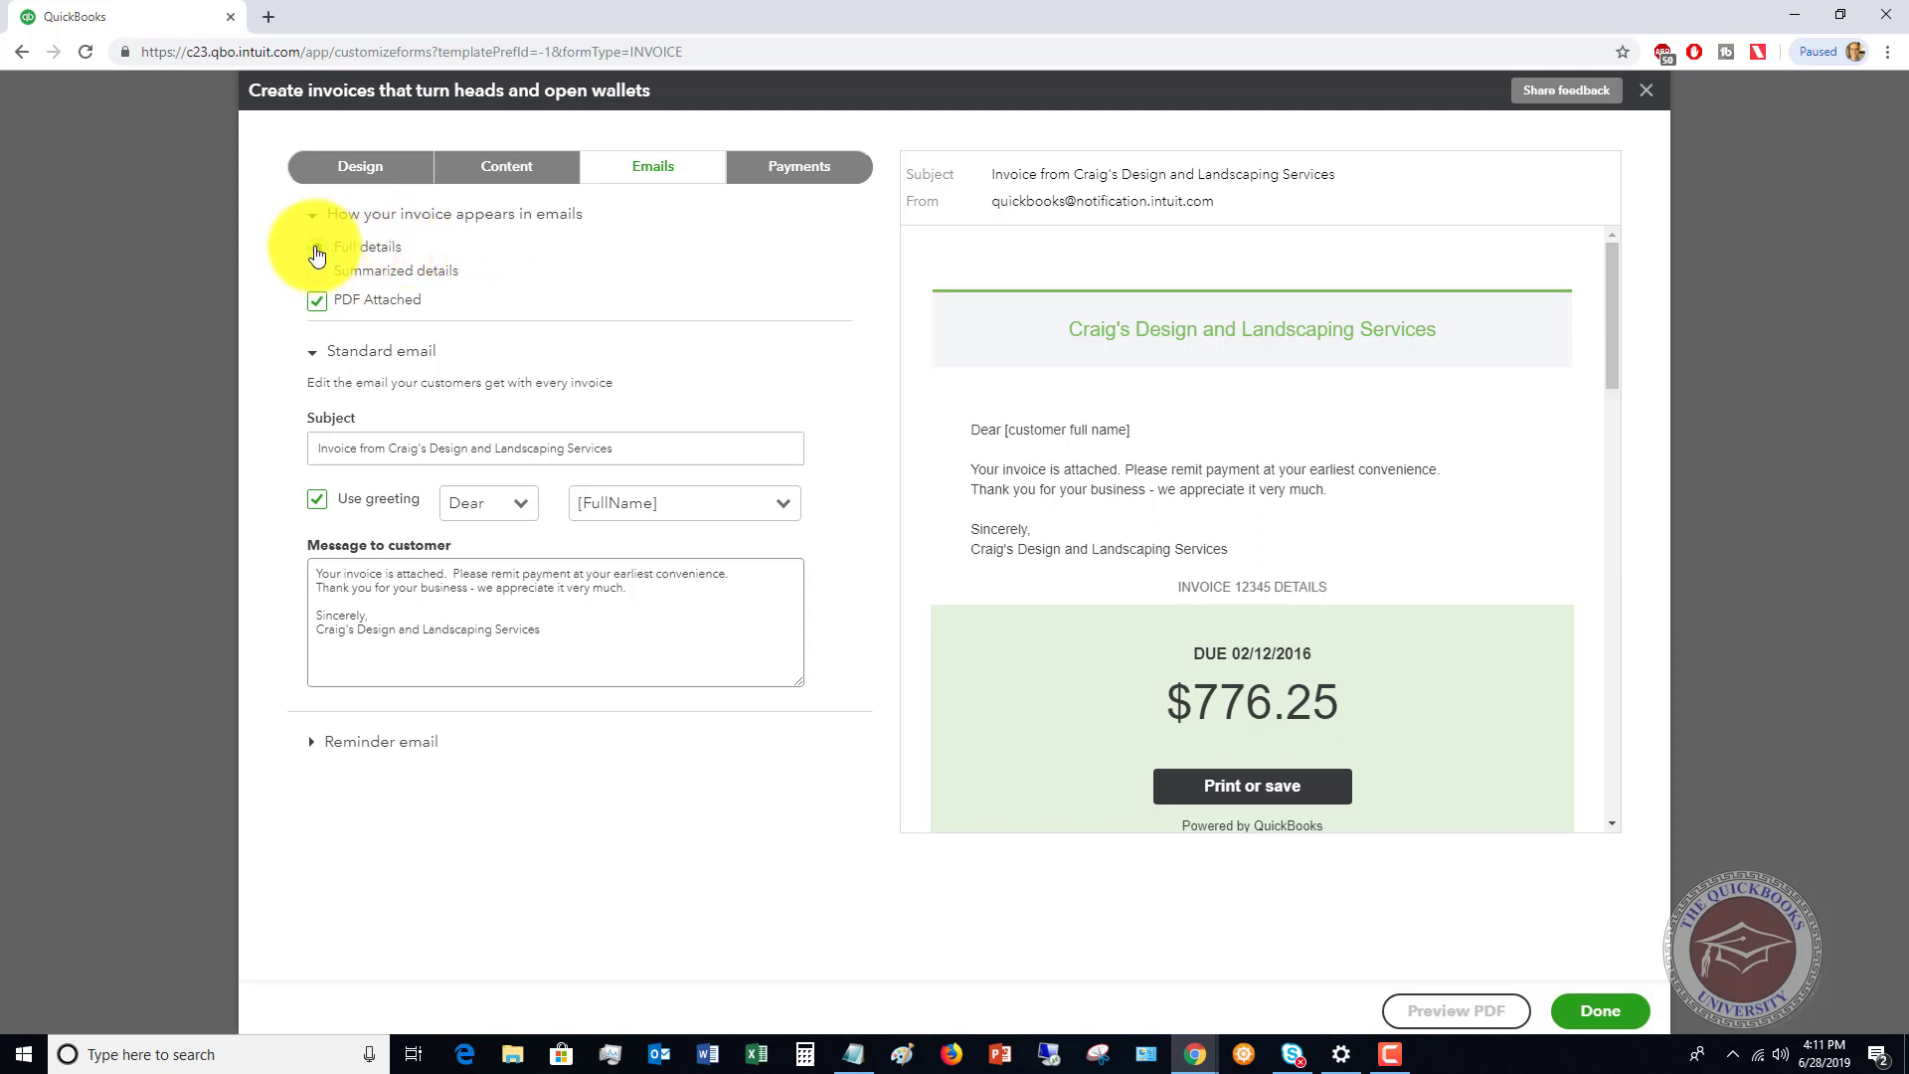
pyautogui.click(317, 271)
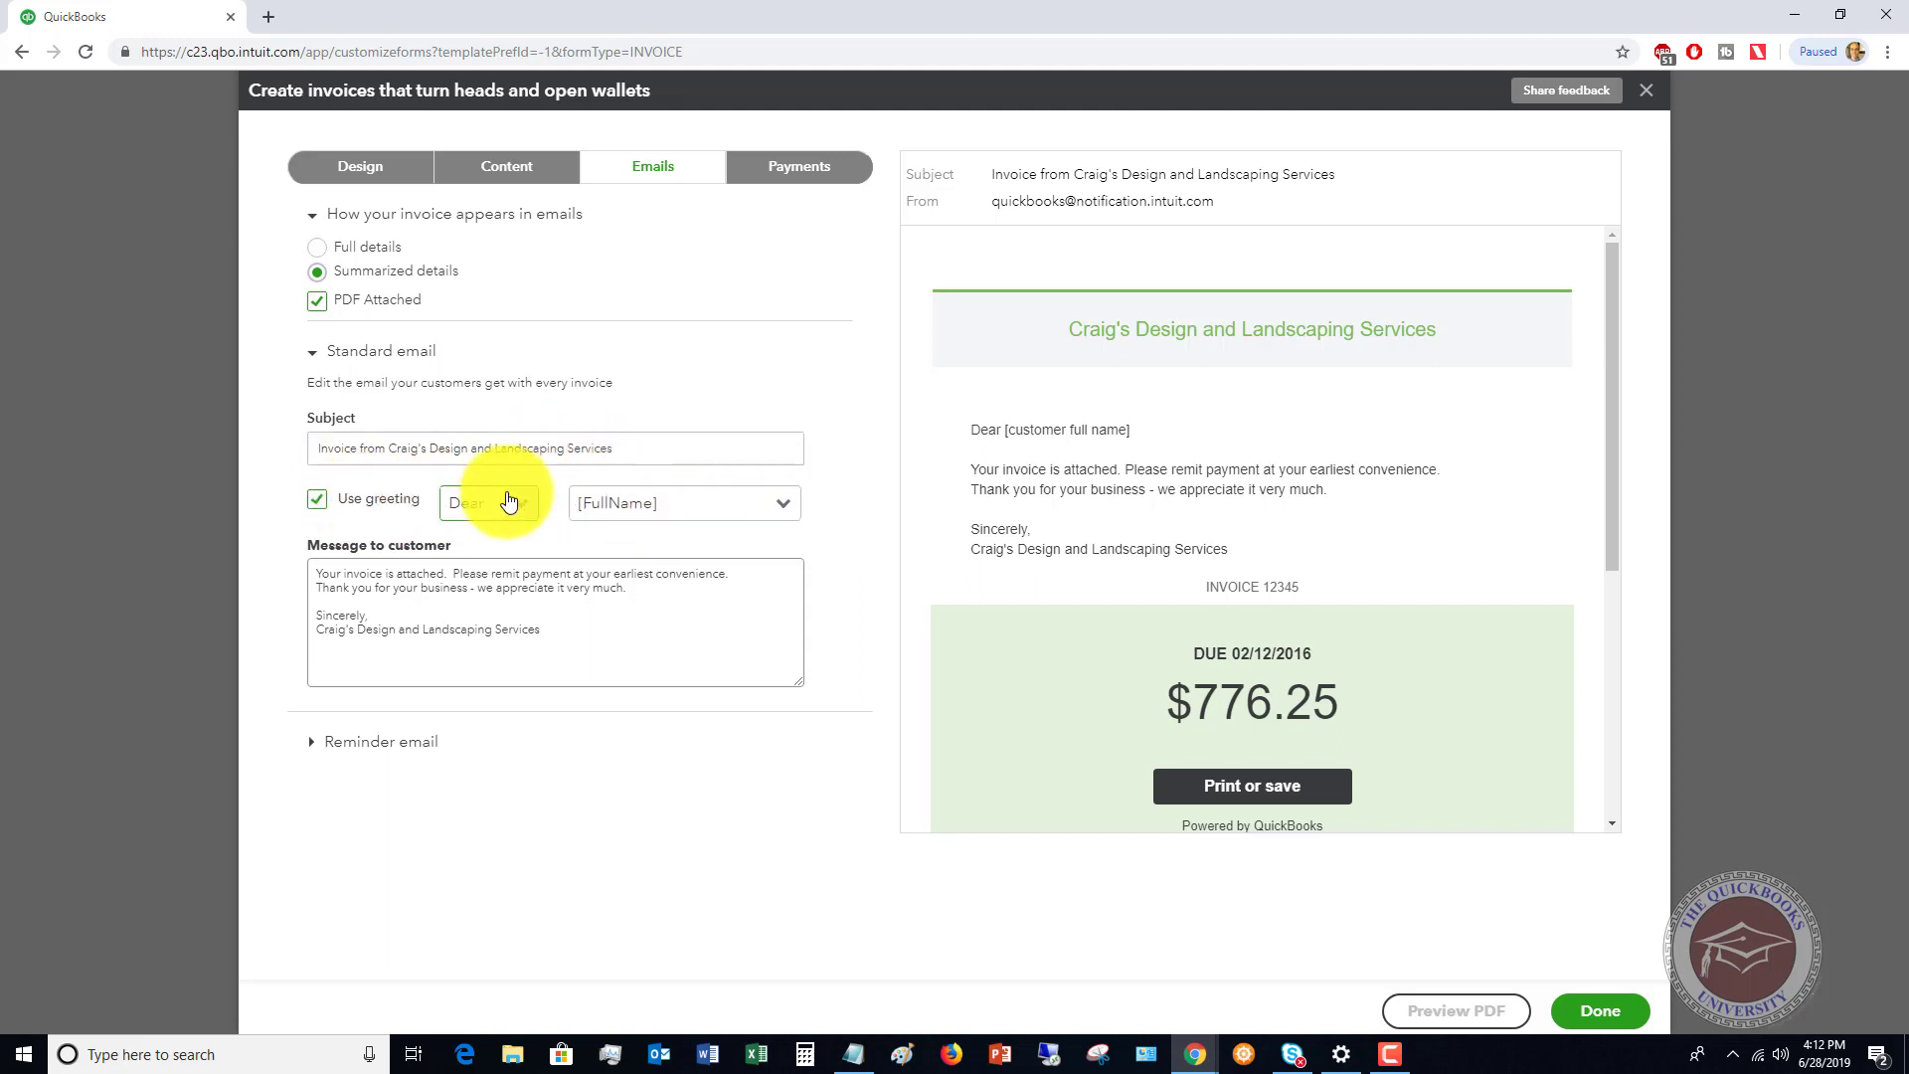
pyautogui.click(781, 509)
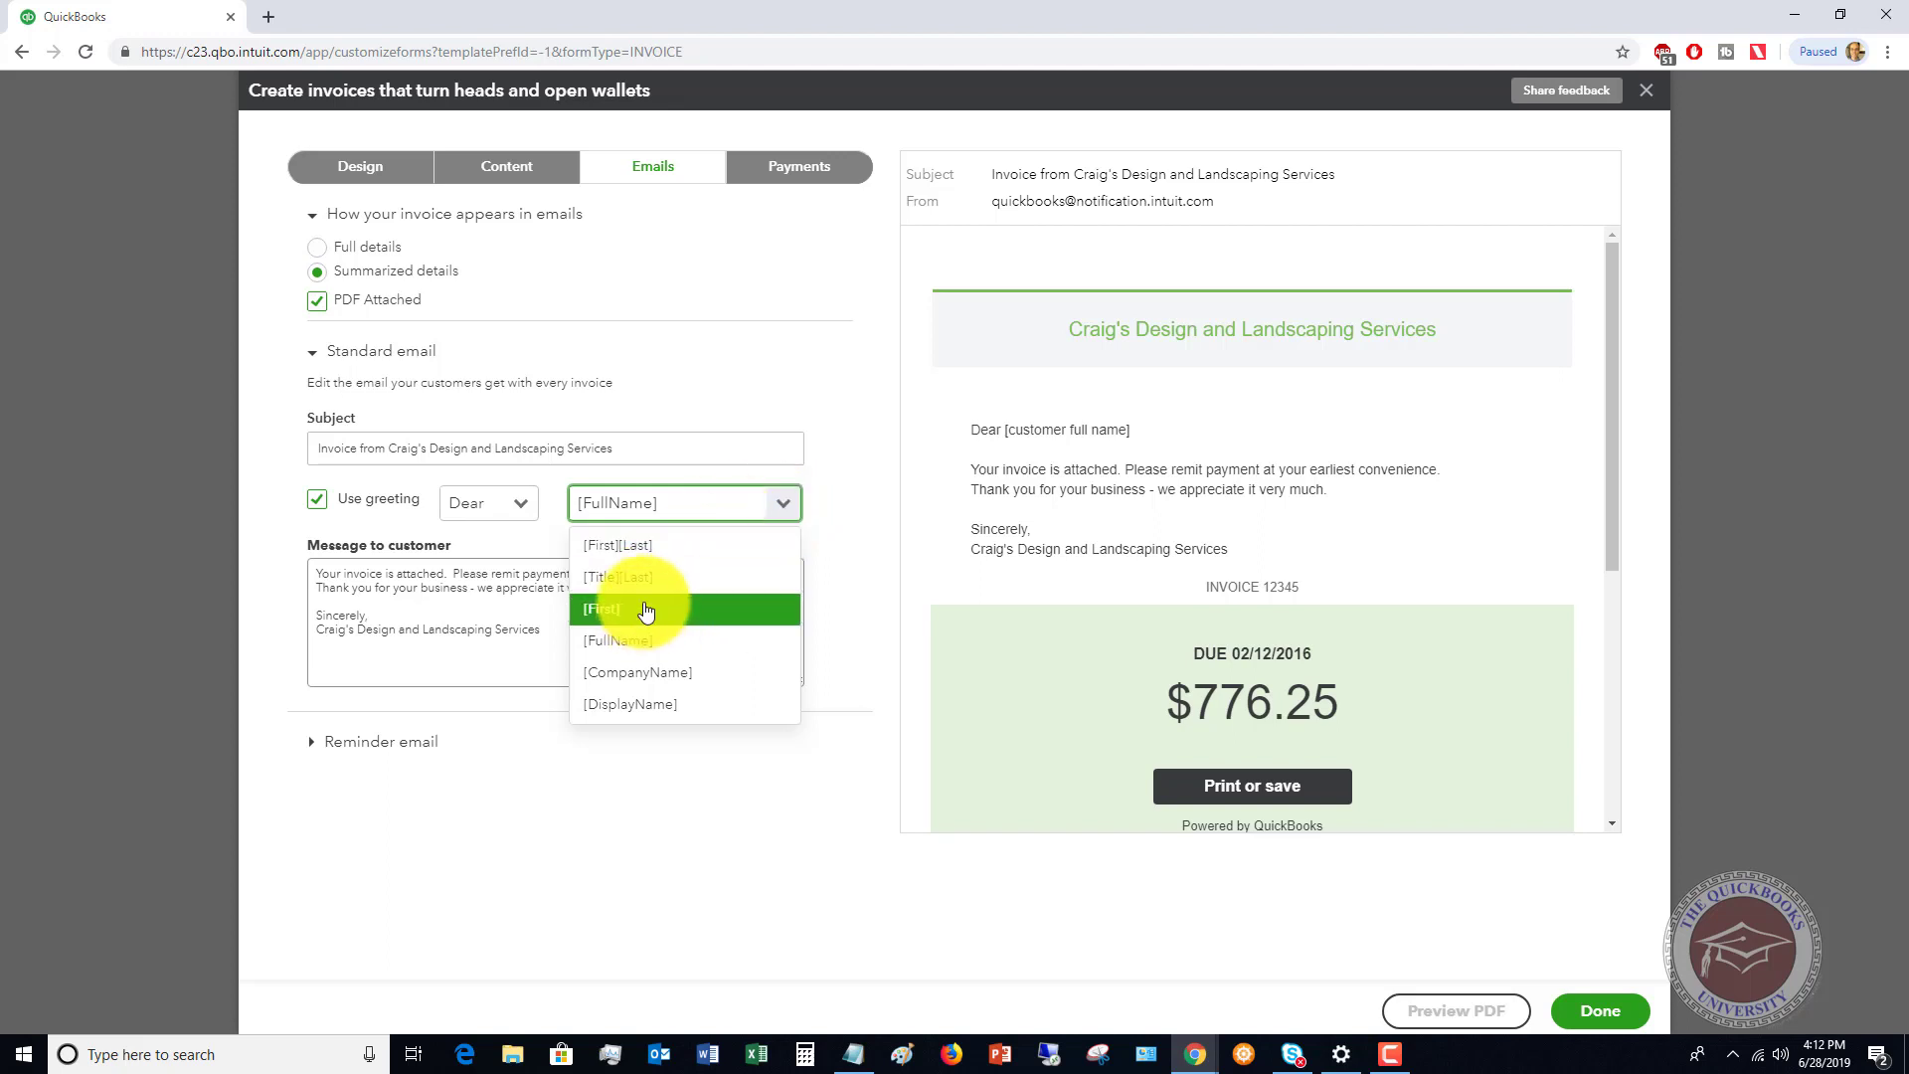
pyautogui.click(645, 609)
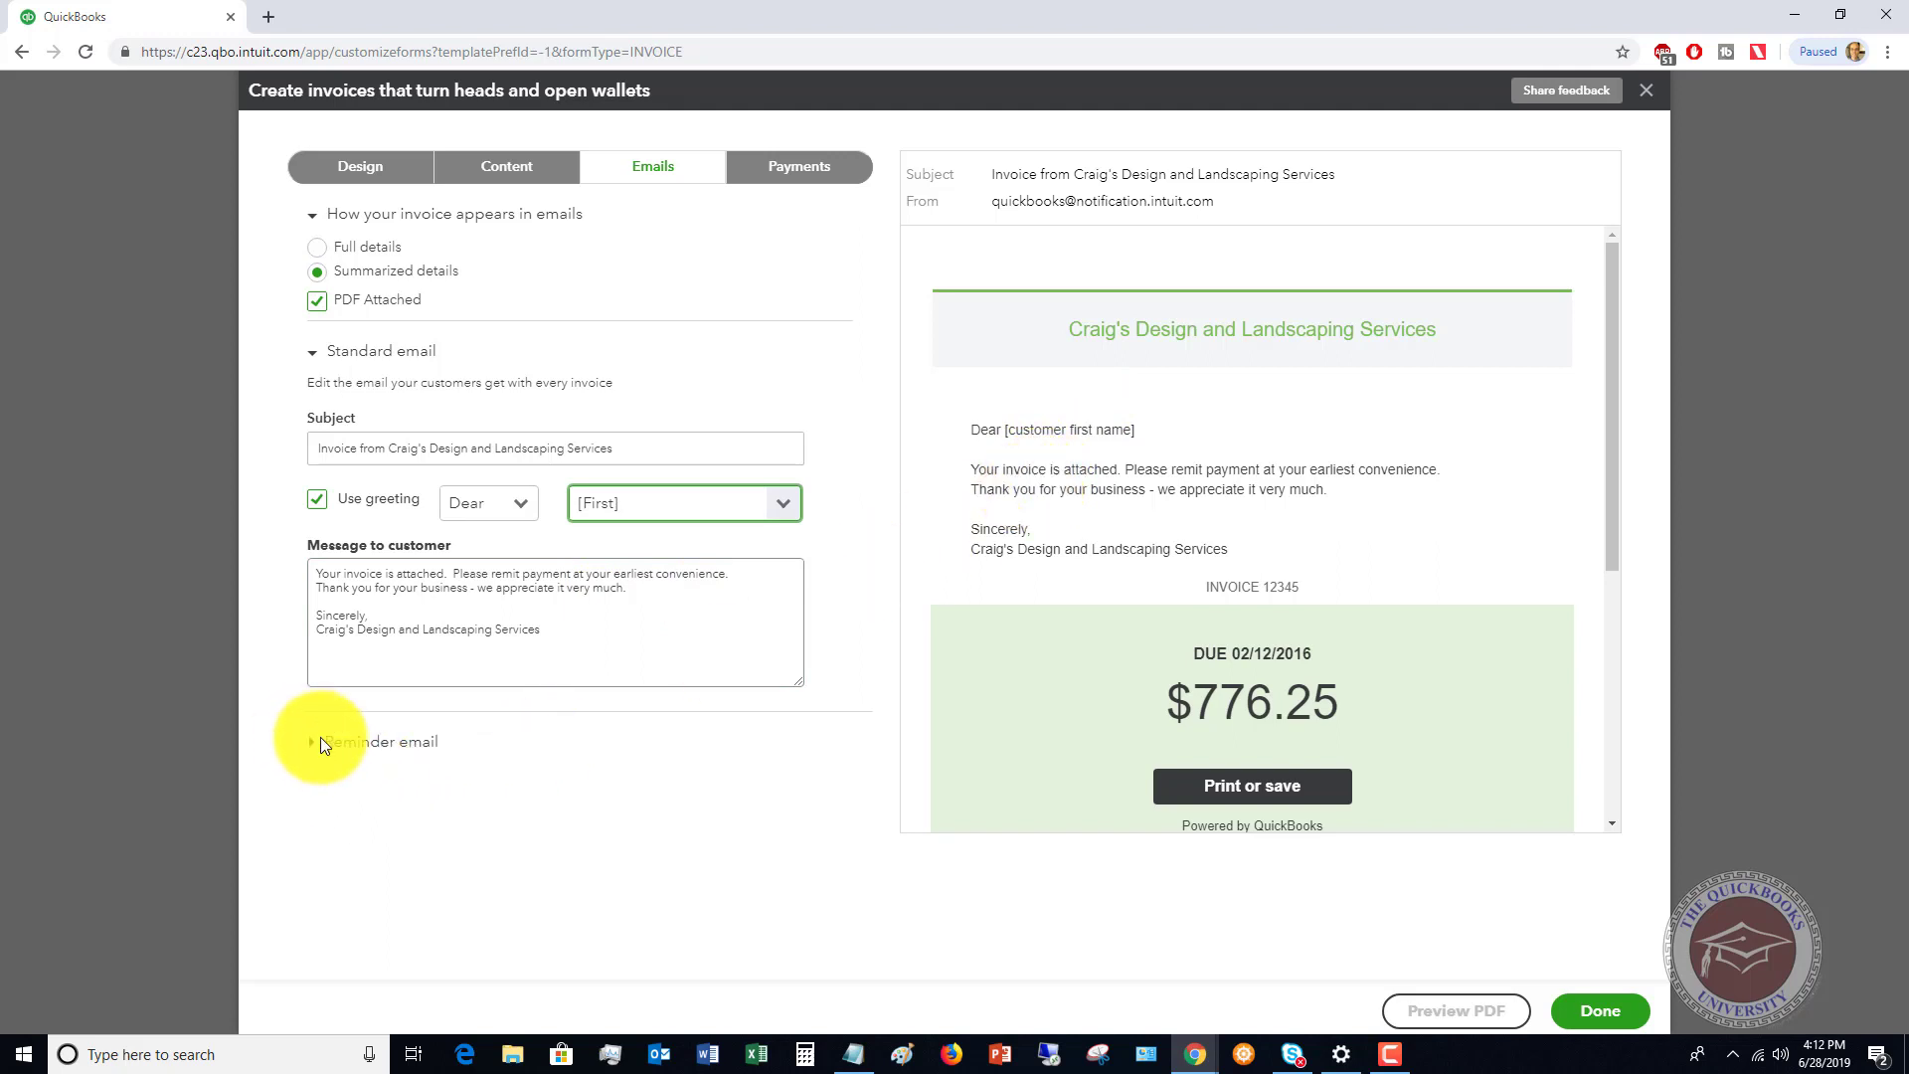
# Expand the reminder email and set its greeting to [First]
pyautogui.click(308, 742)
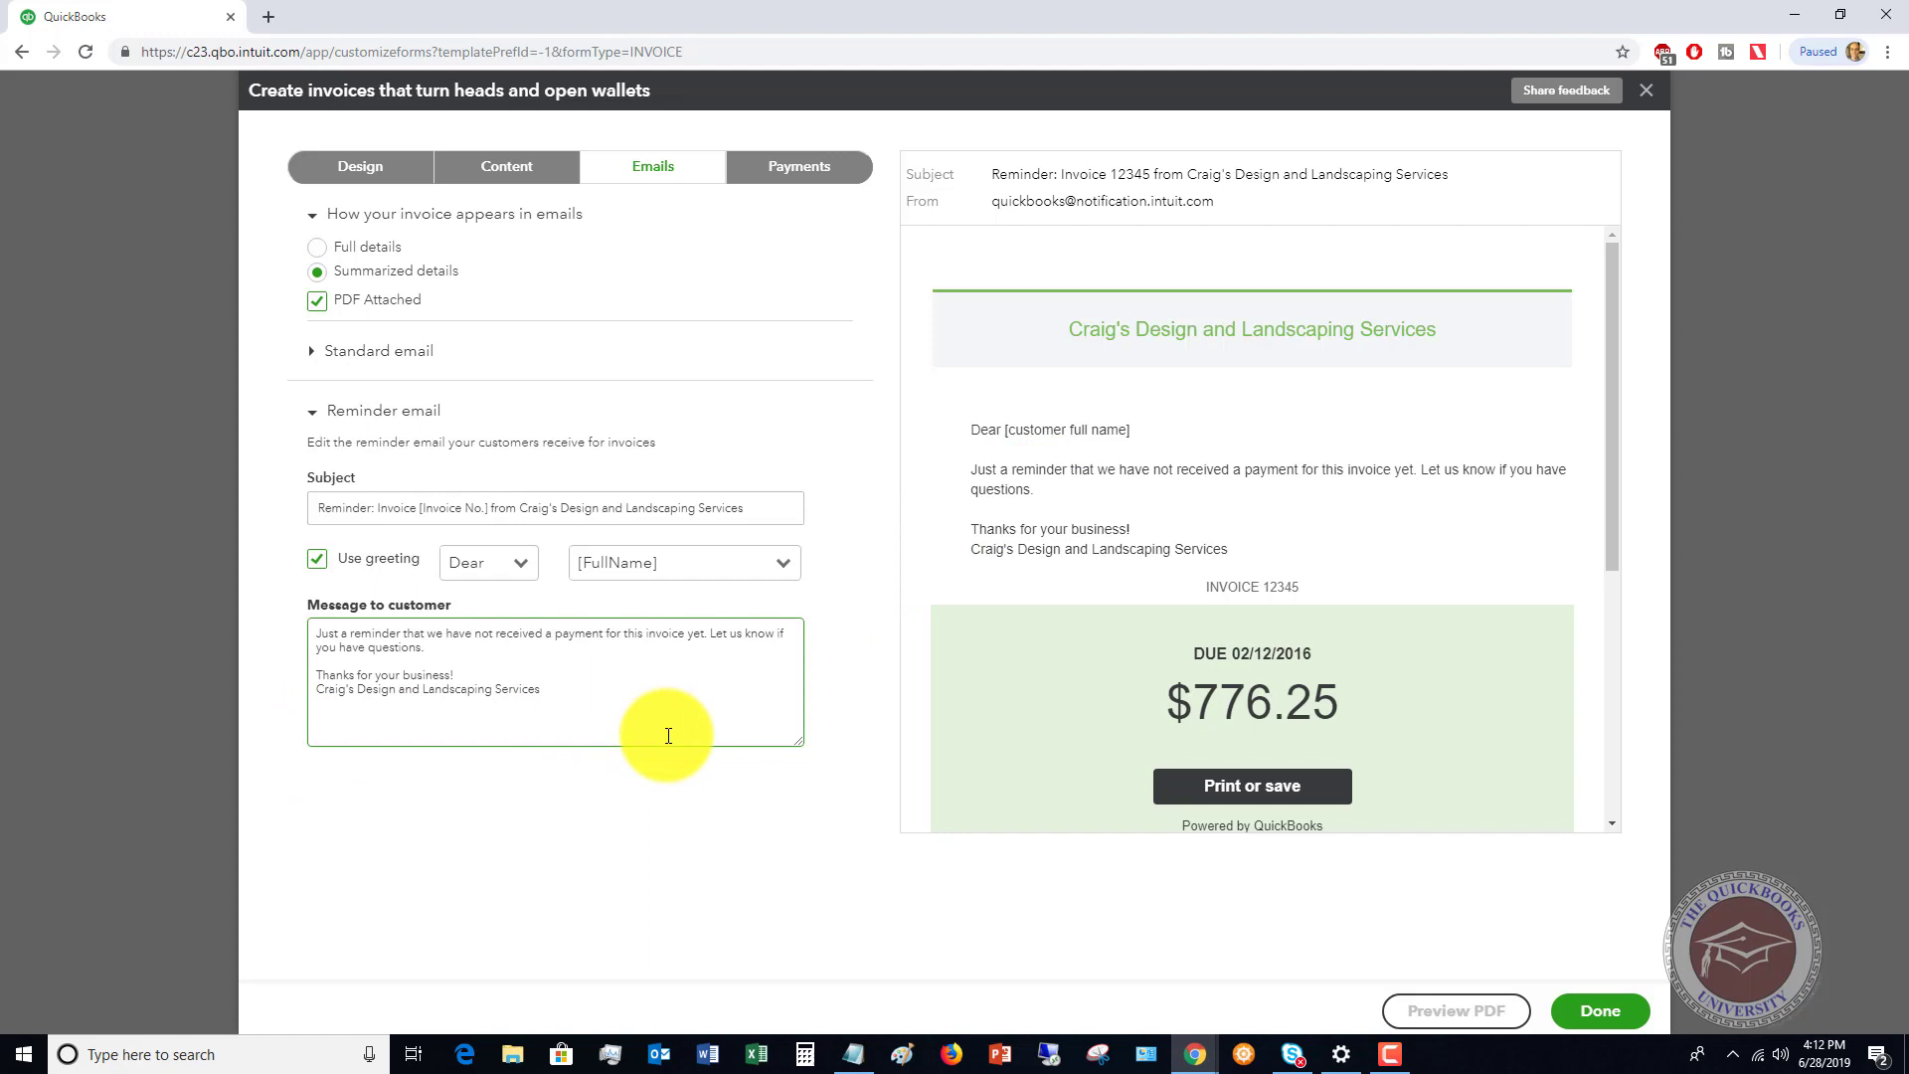
pyautogui.click(373, 512)
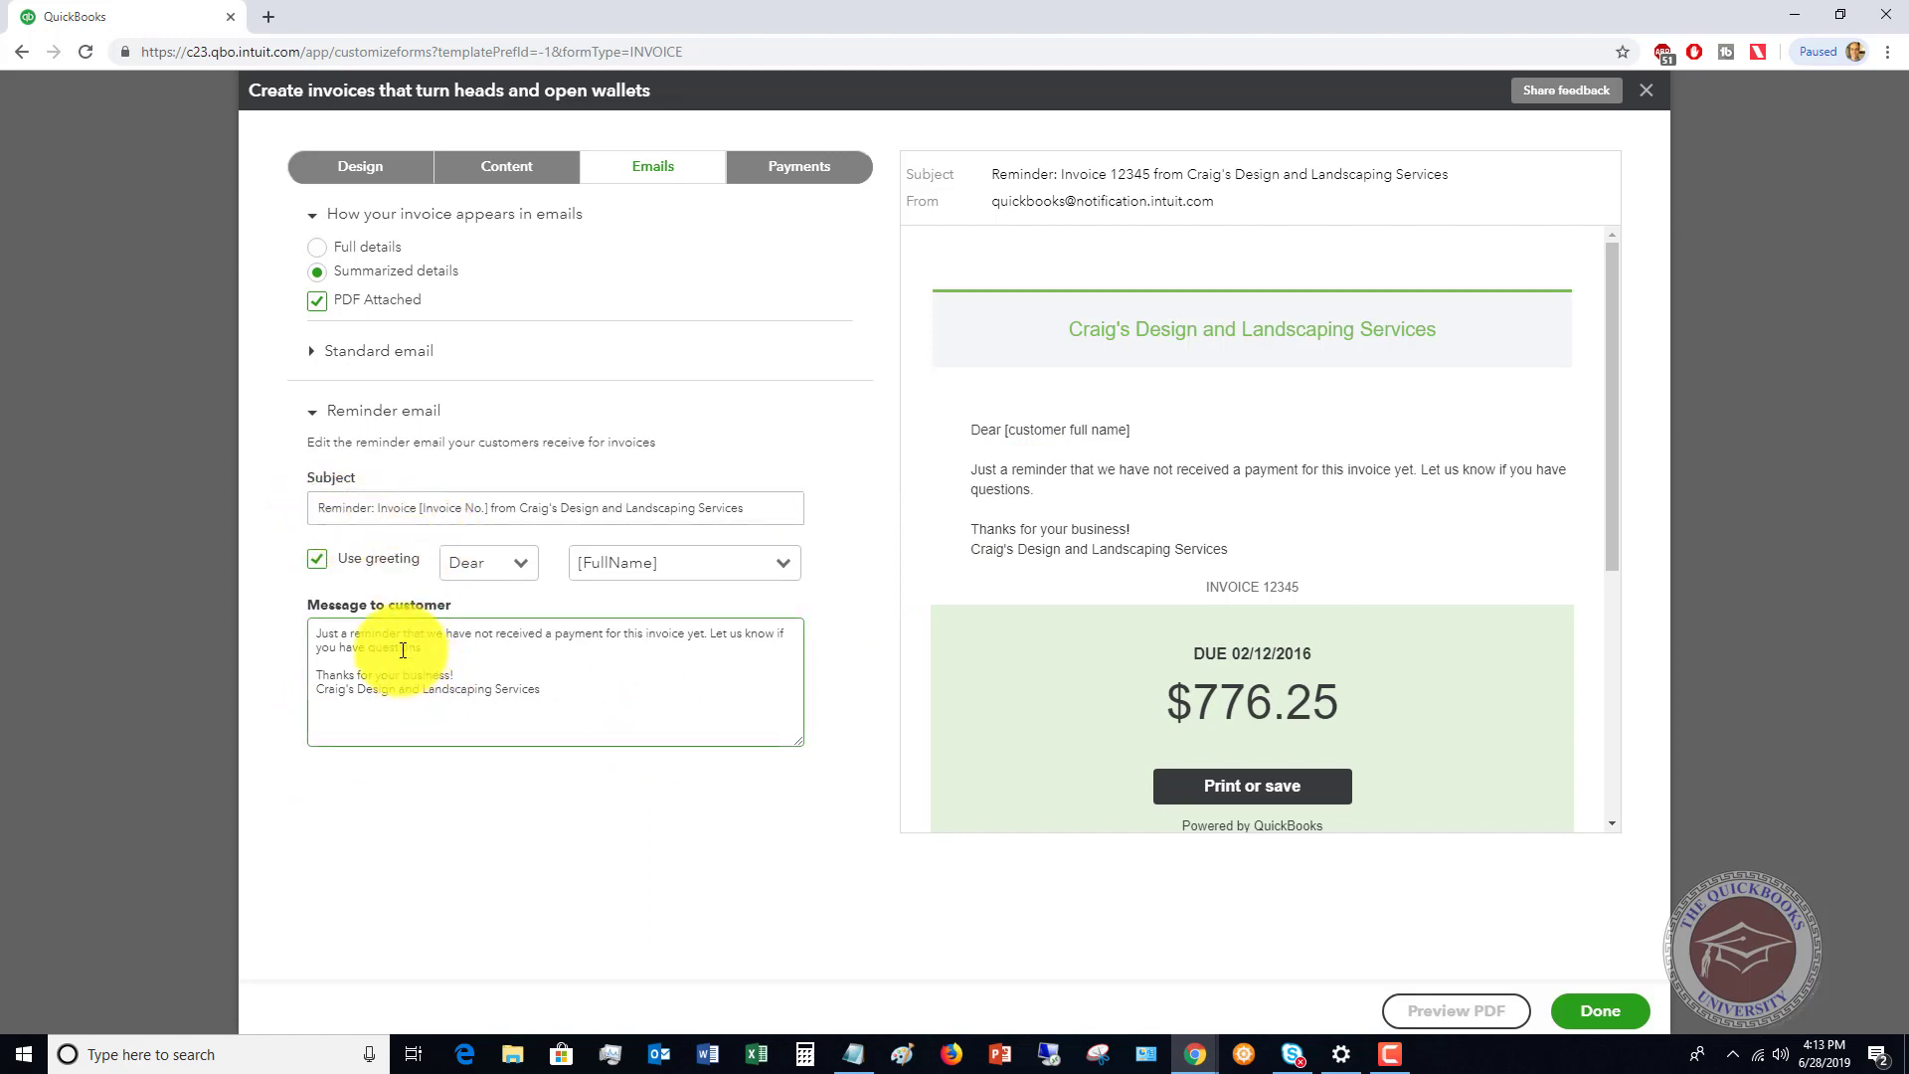
pyautogui.click(366, 642)
pyautogui.click(781, 560)
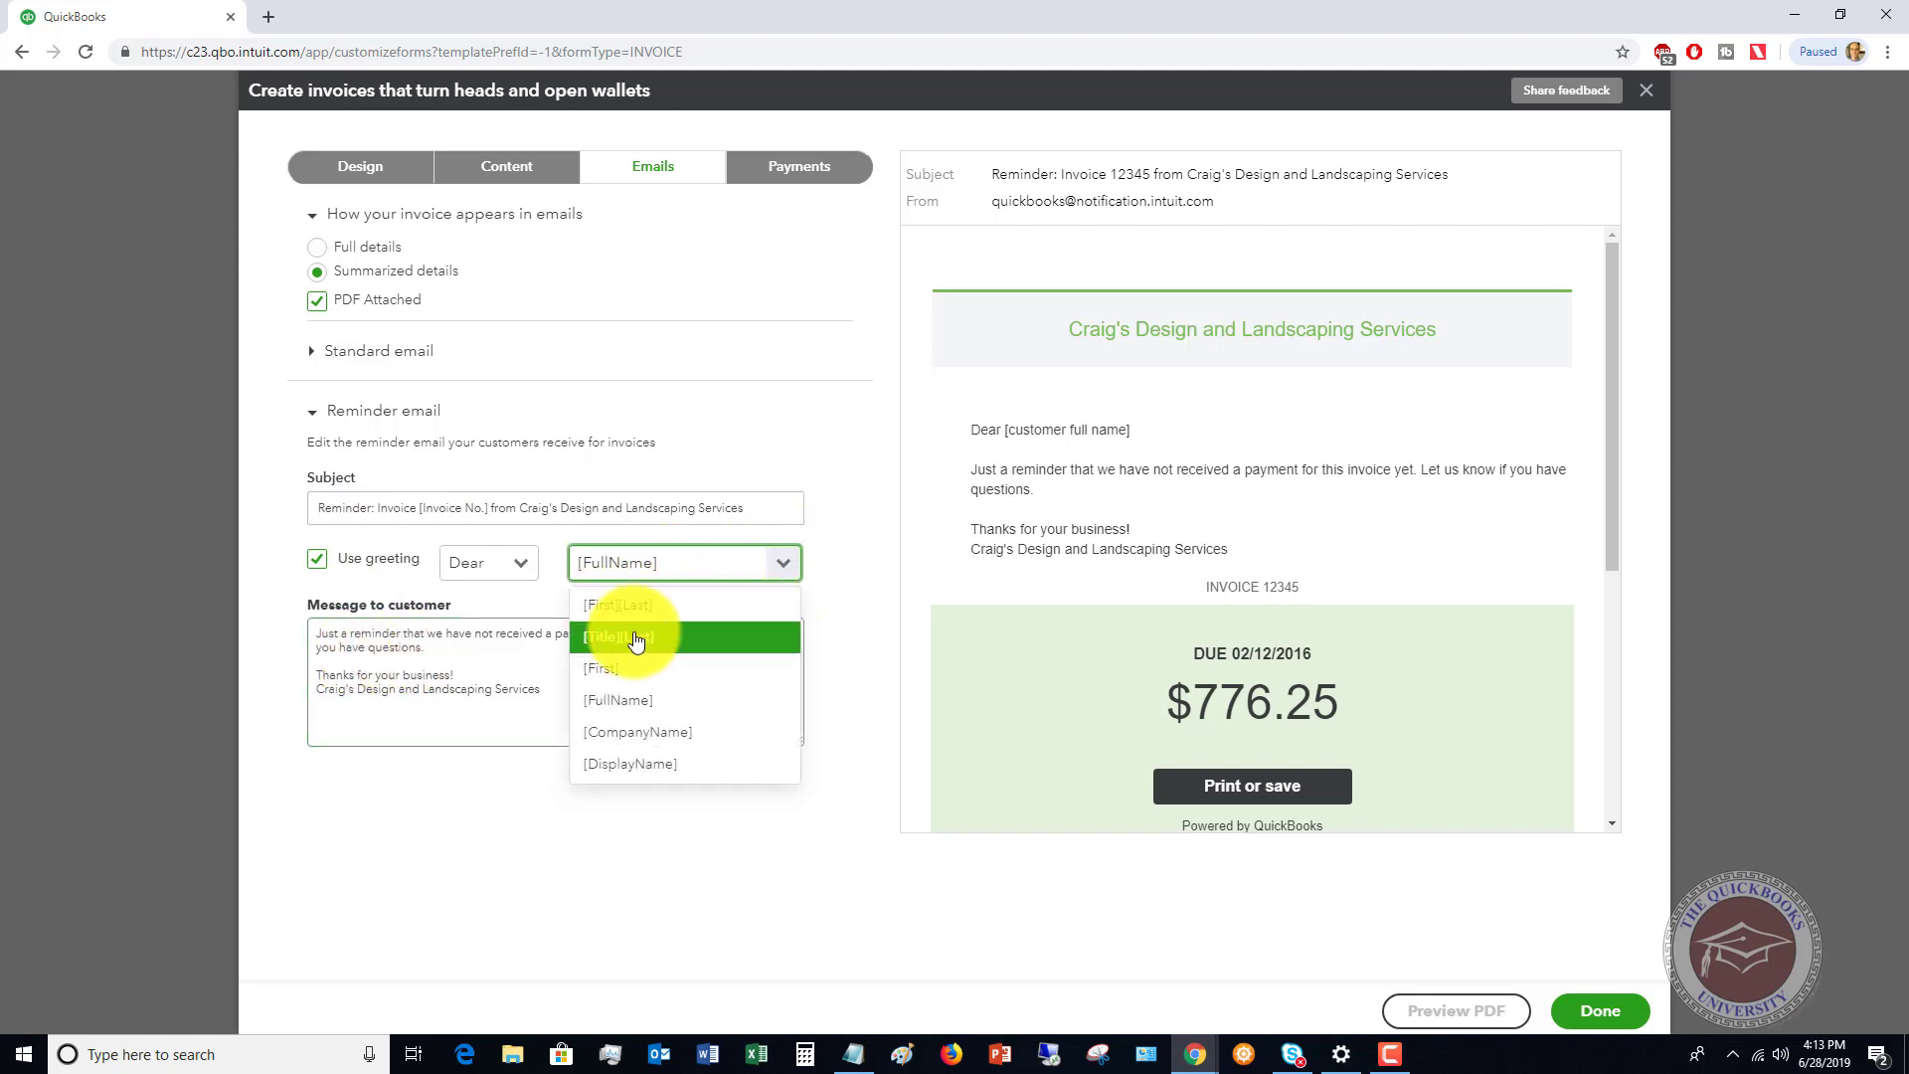
pyautogui.click(626, 668)
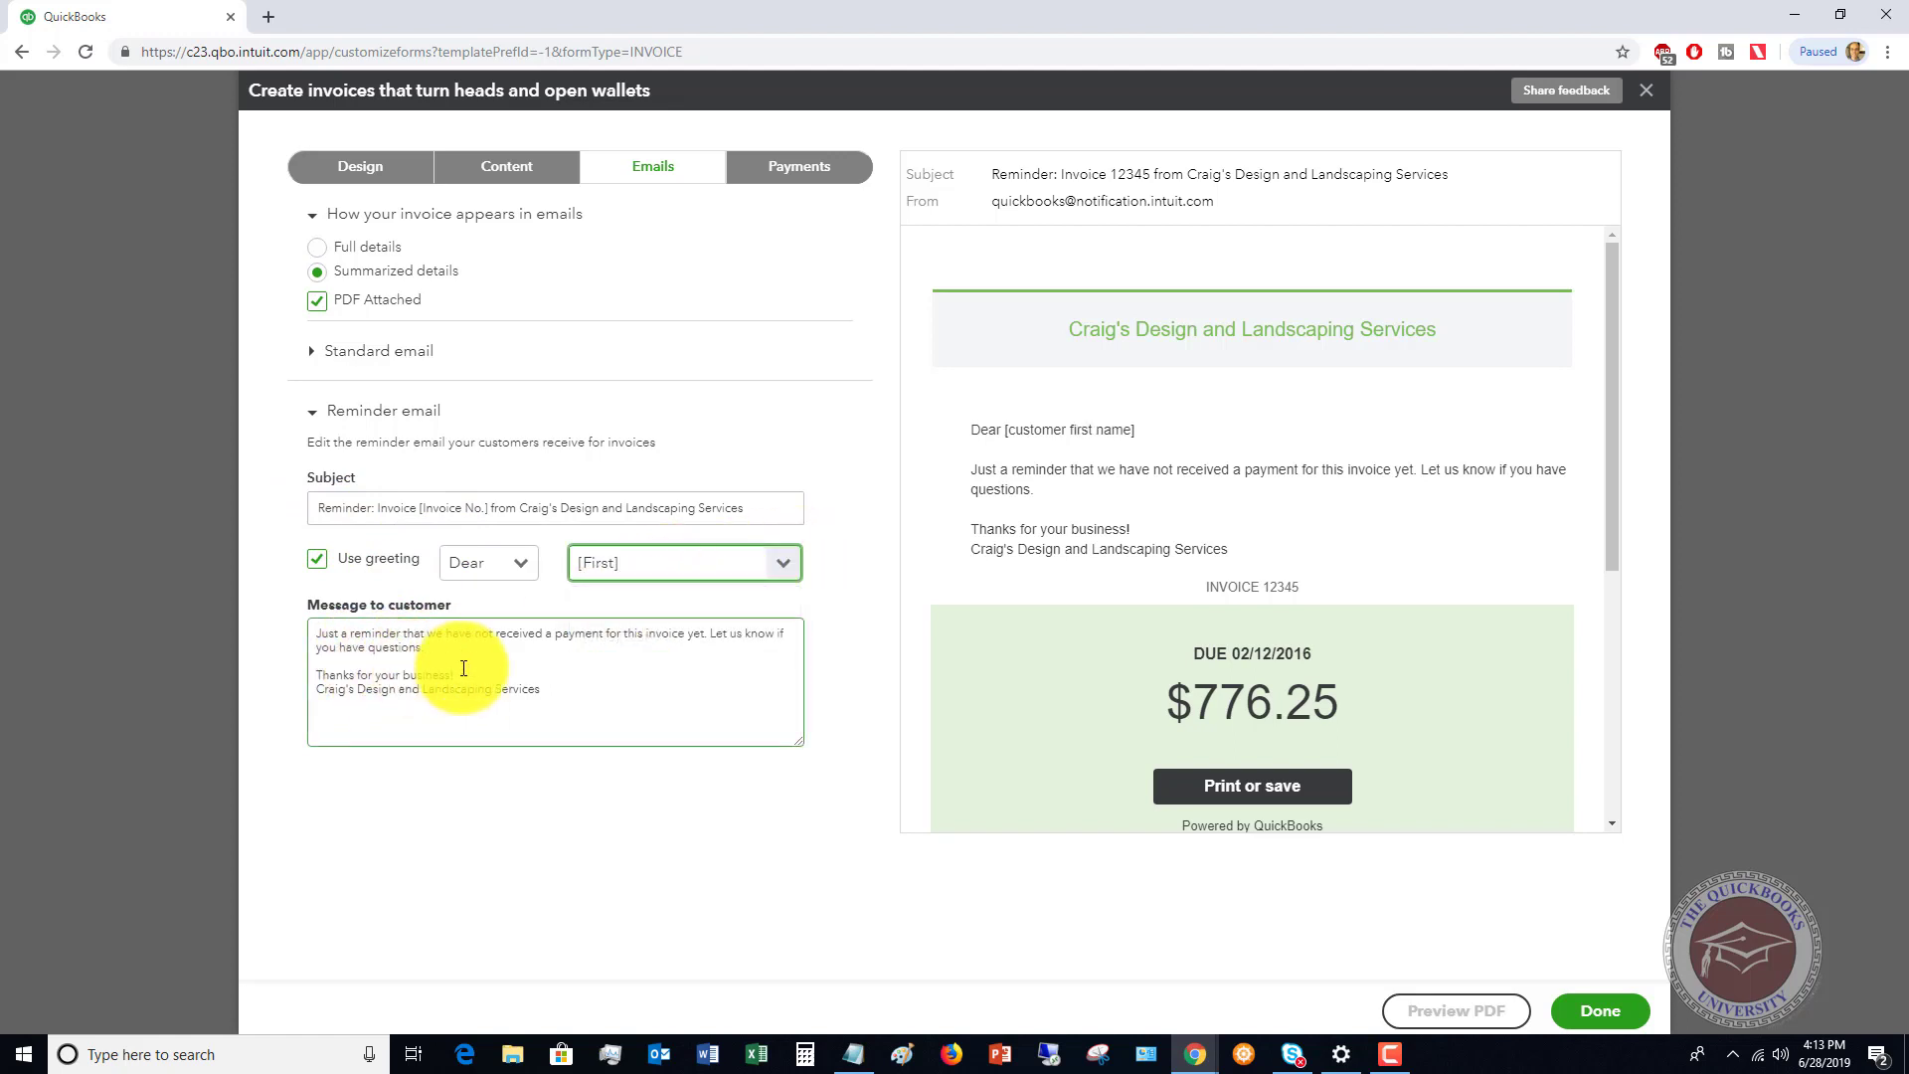
# Add a sentence warning that finance charges accrue on payments received after the due date
pyautogui.click(713, 632)
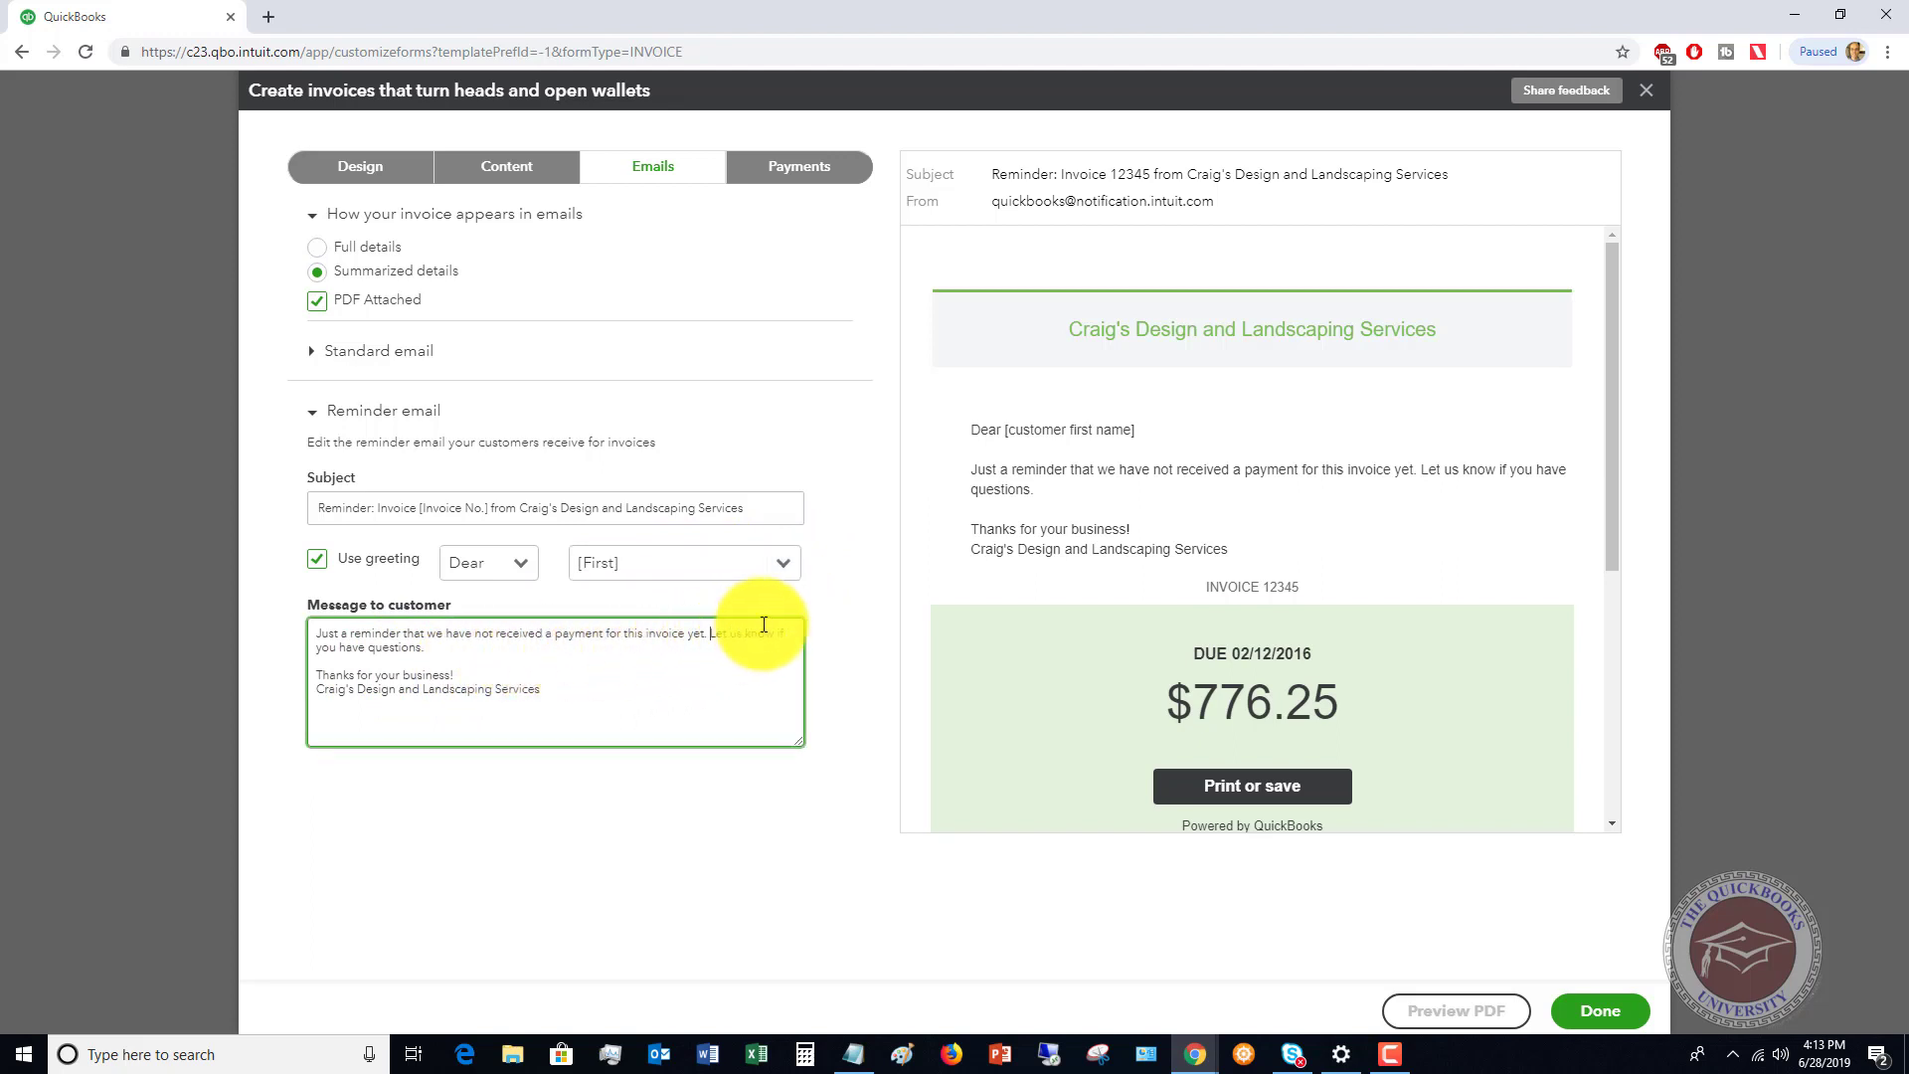
pyautogui.write('Please remem')
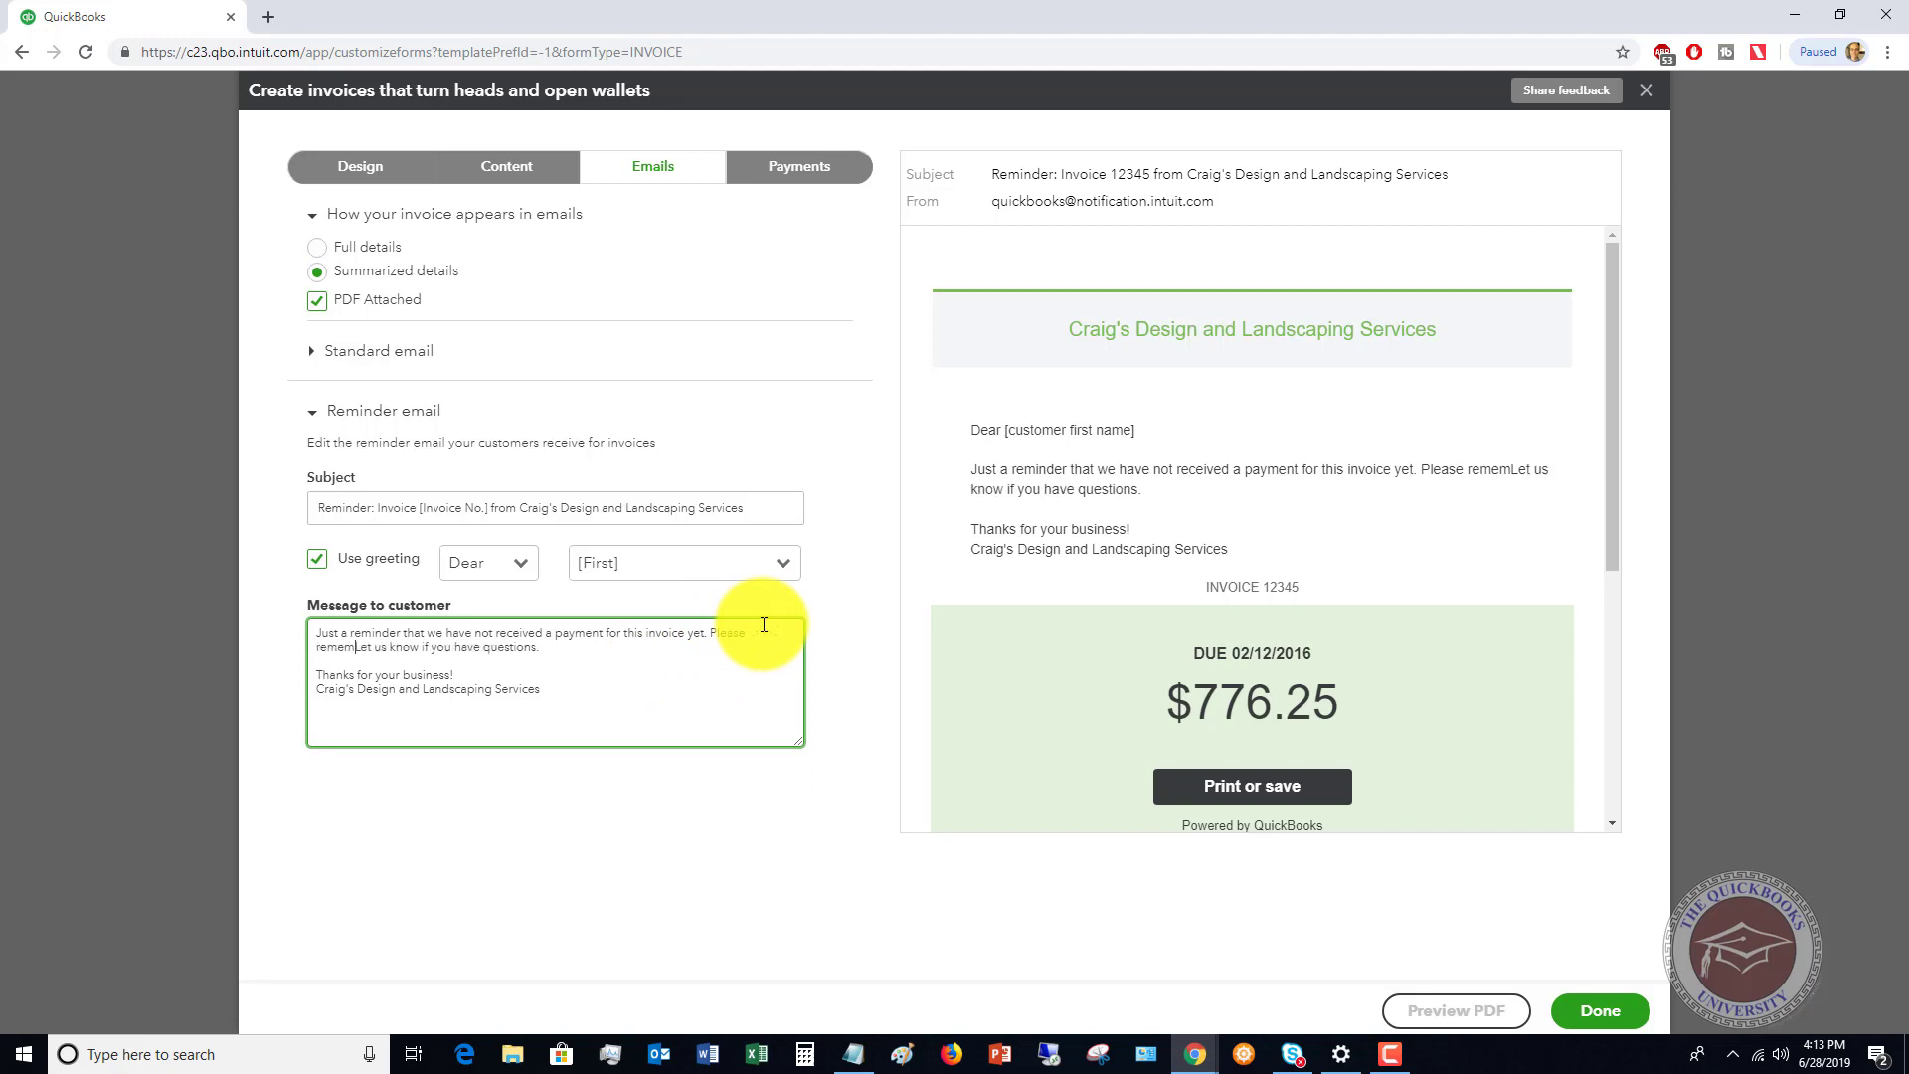
pyautogui.write('ber that fina')
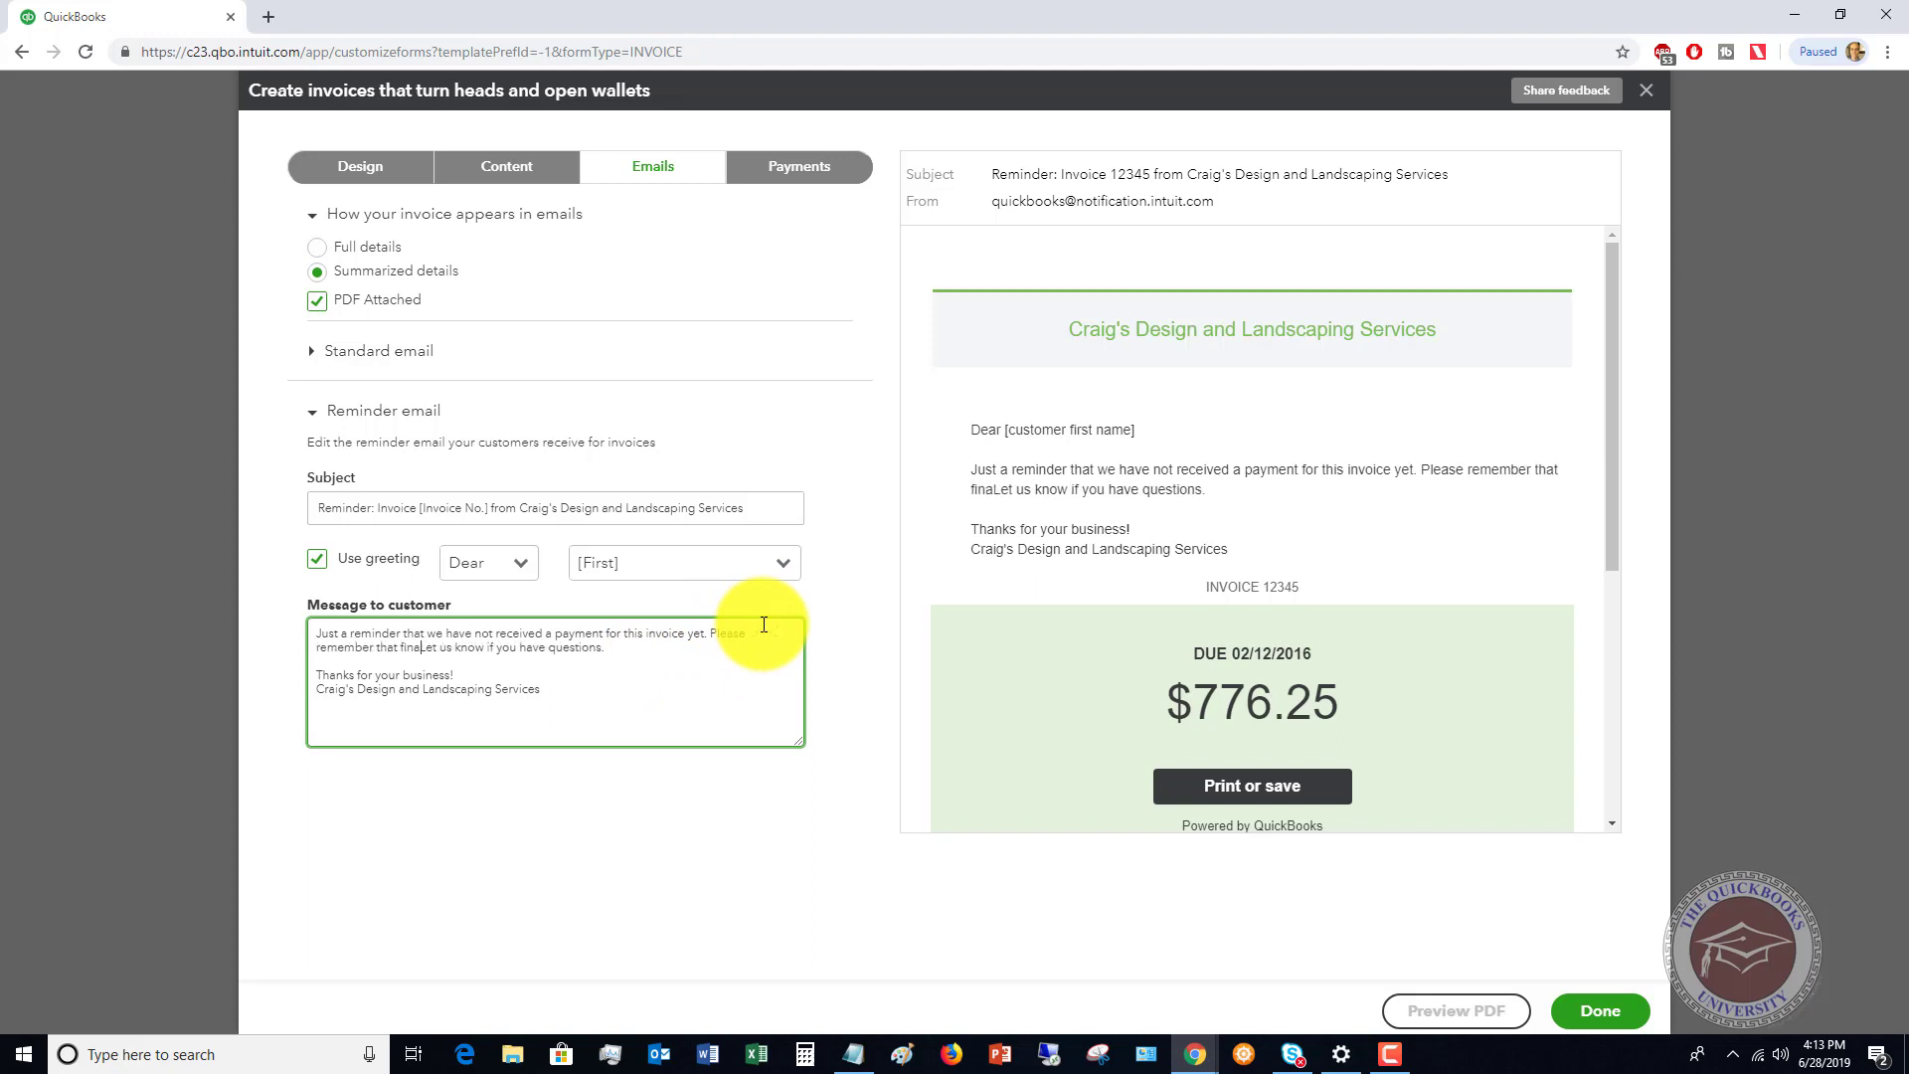
pyautogui.write('ncie charges')
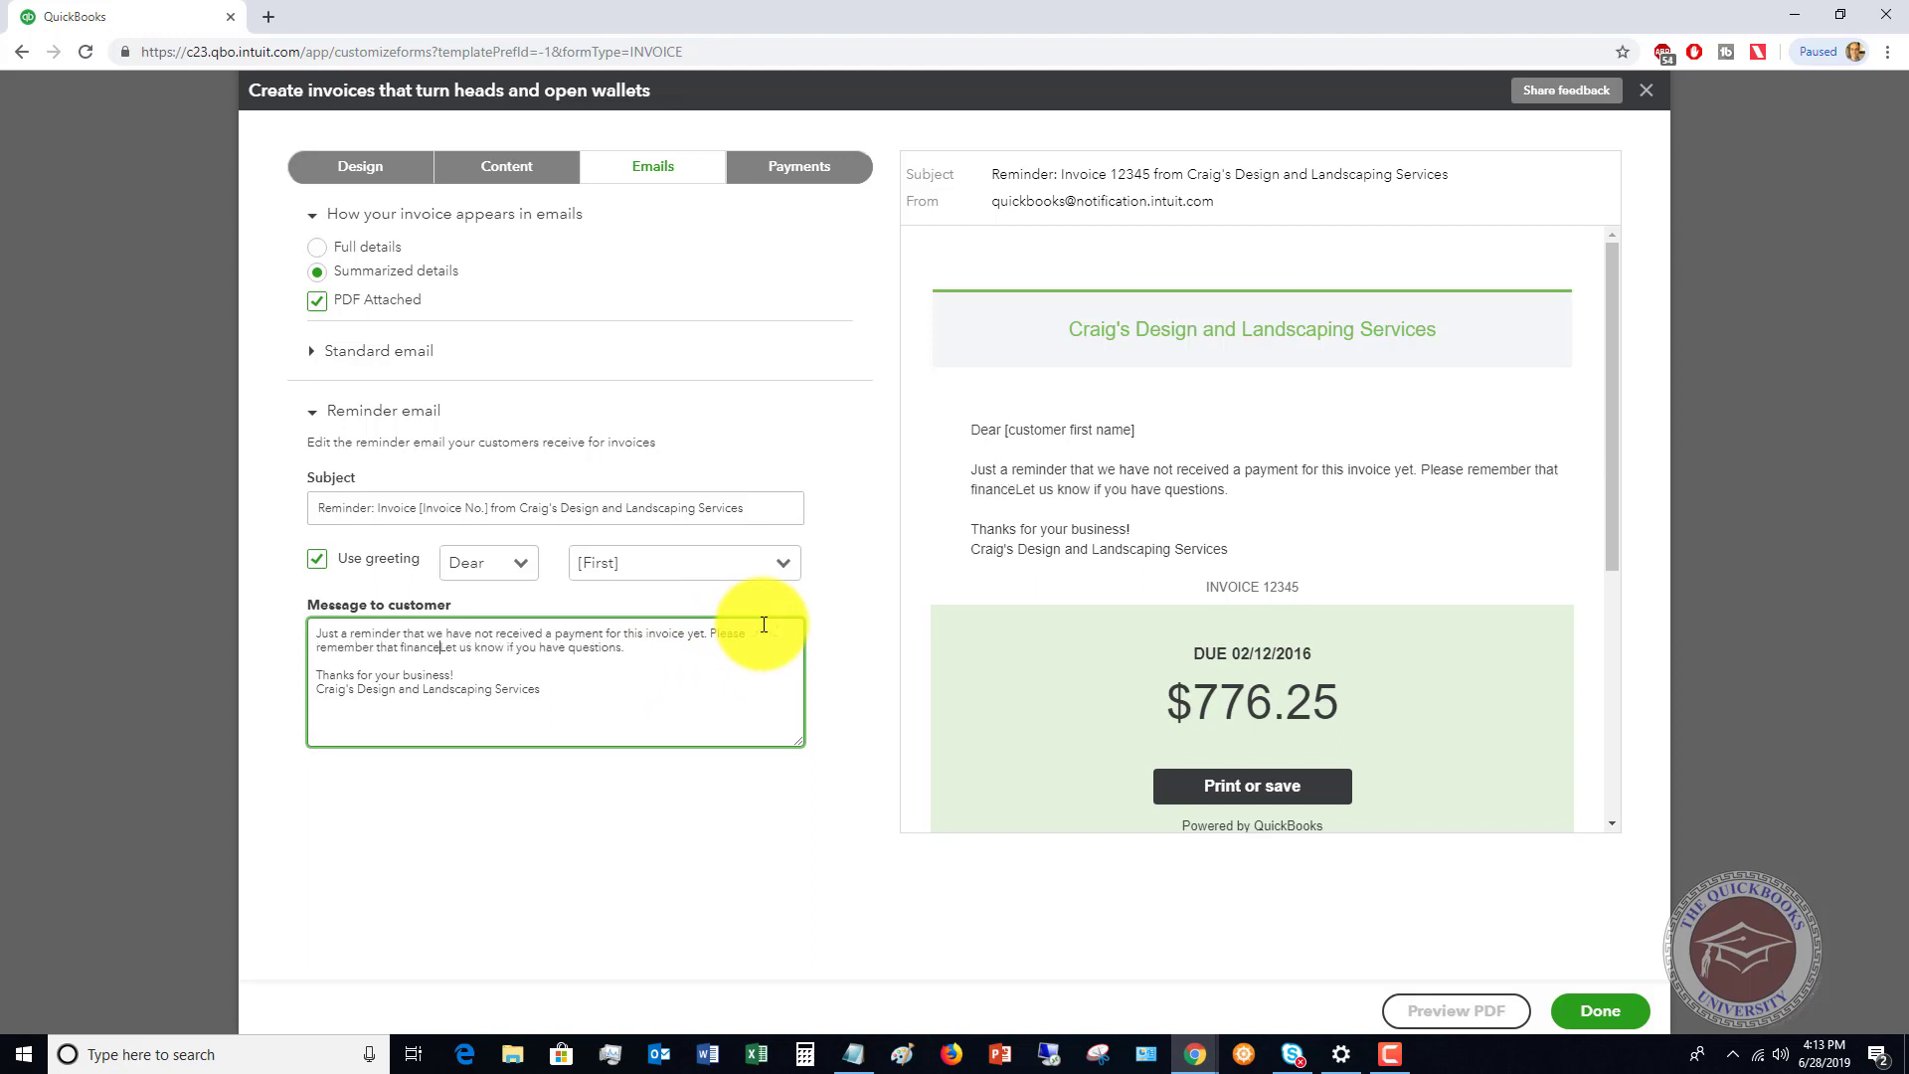
pyautogui.write(' will accrue')
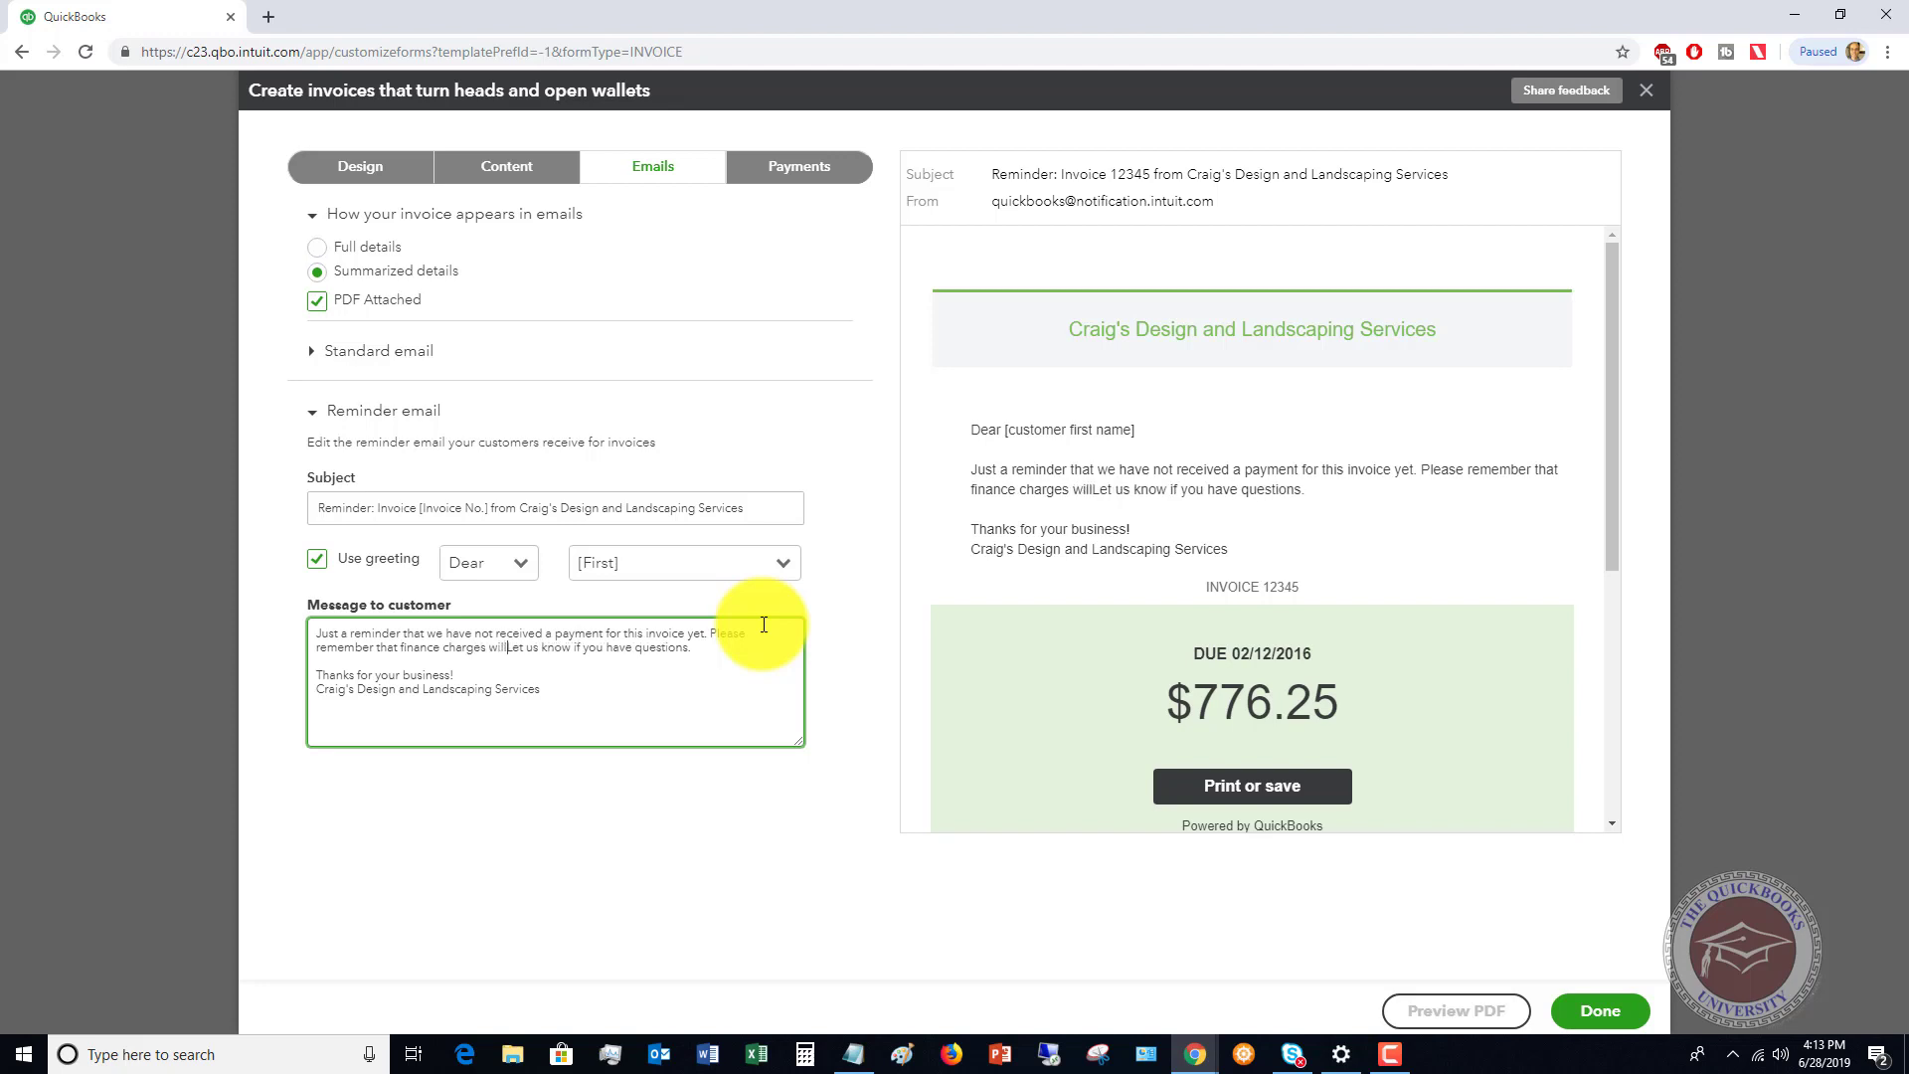
pyautogui.write(' for payment')
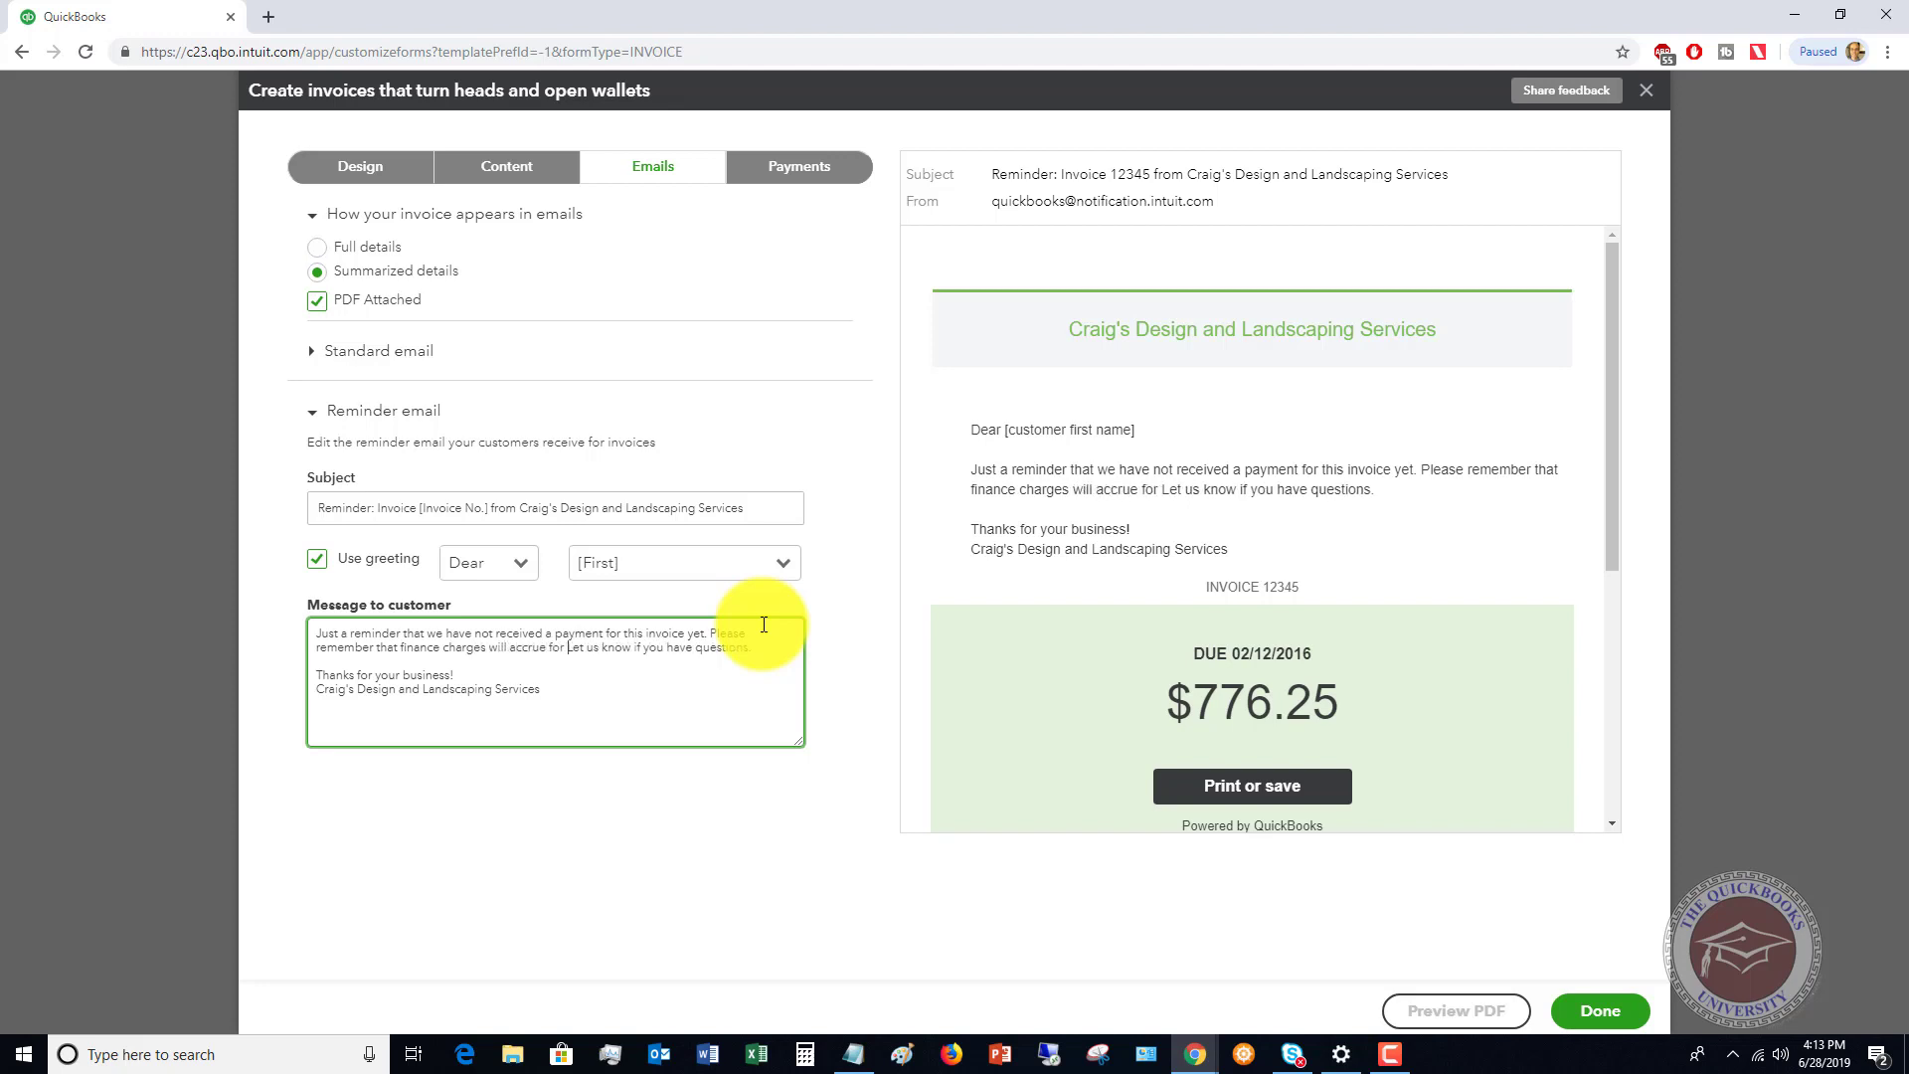
pyautogui.write('s receive')
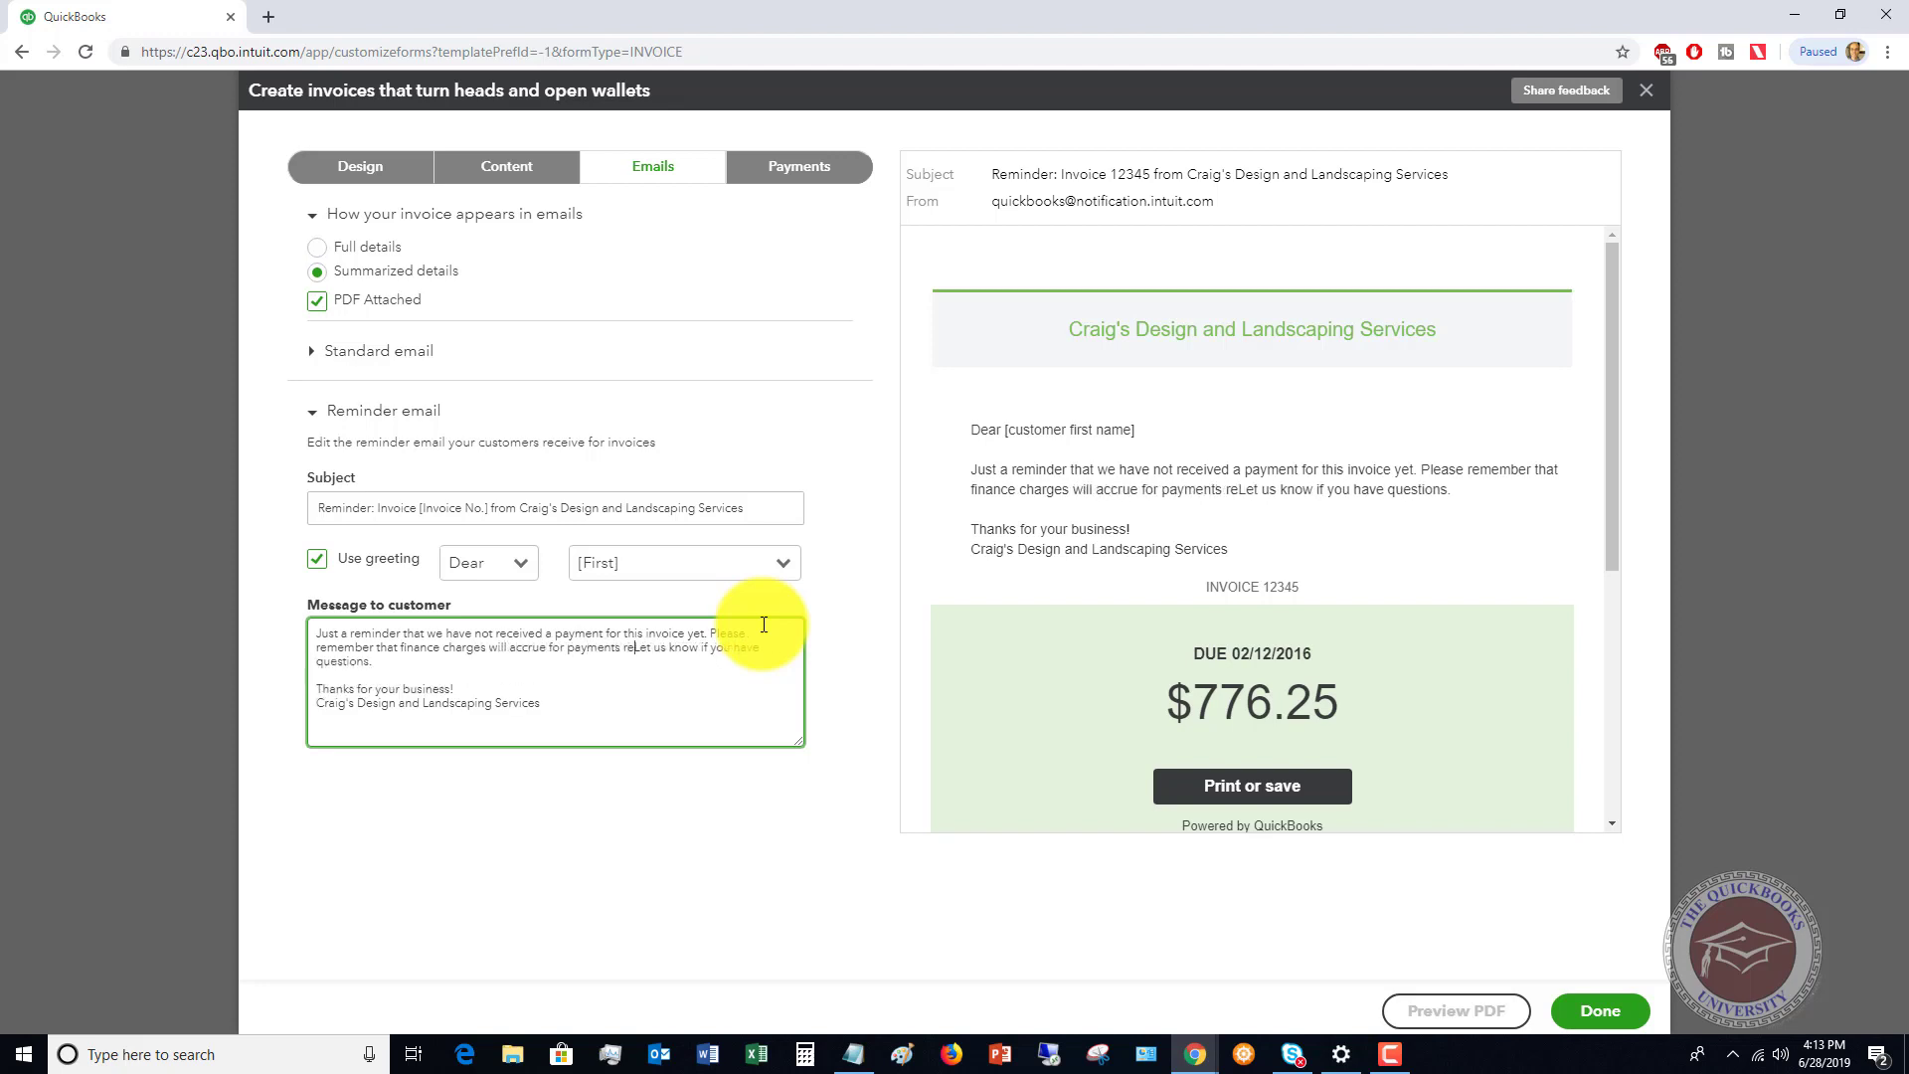
pyautogui.write('d after the d')
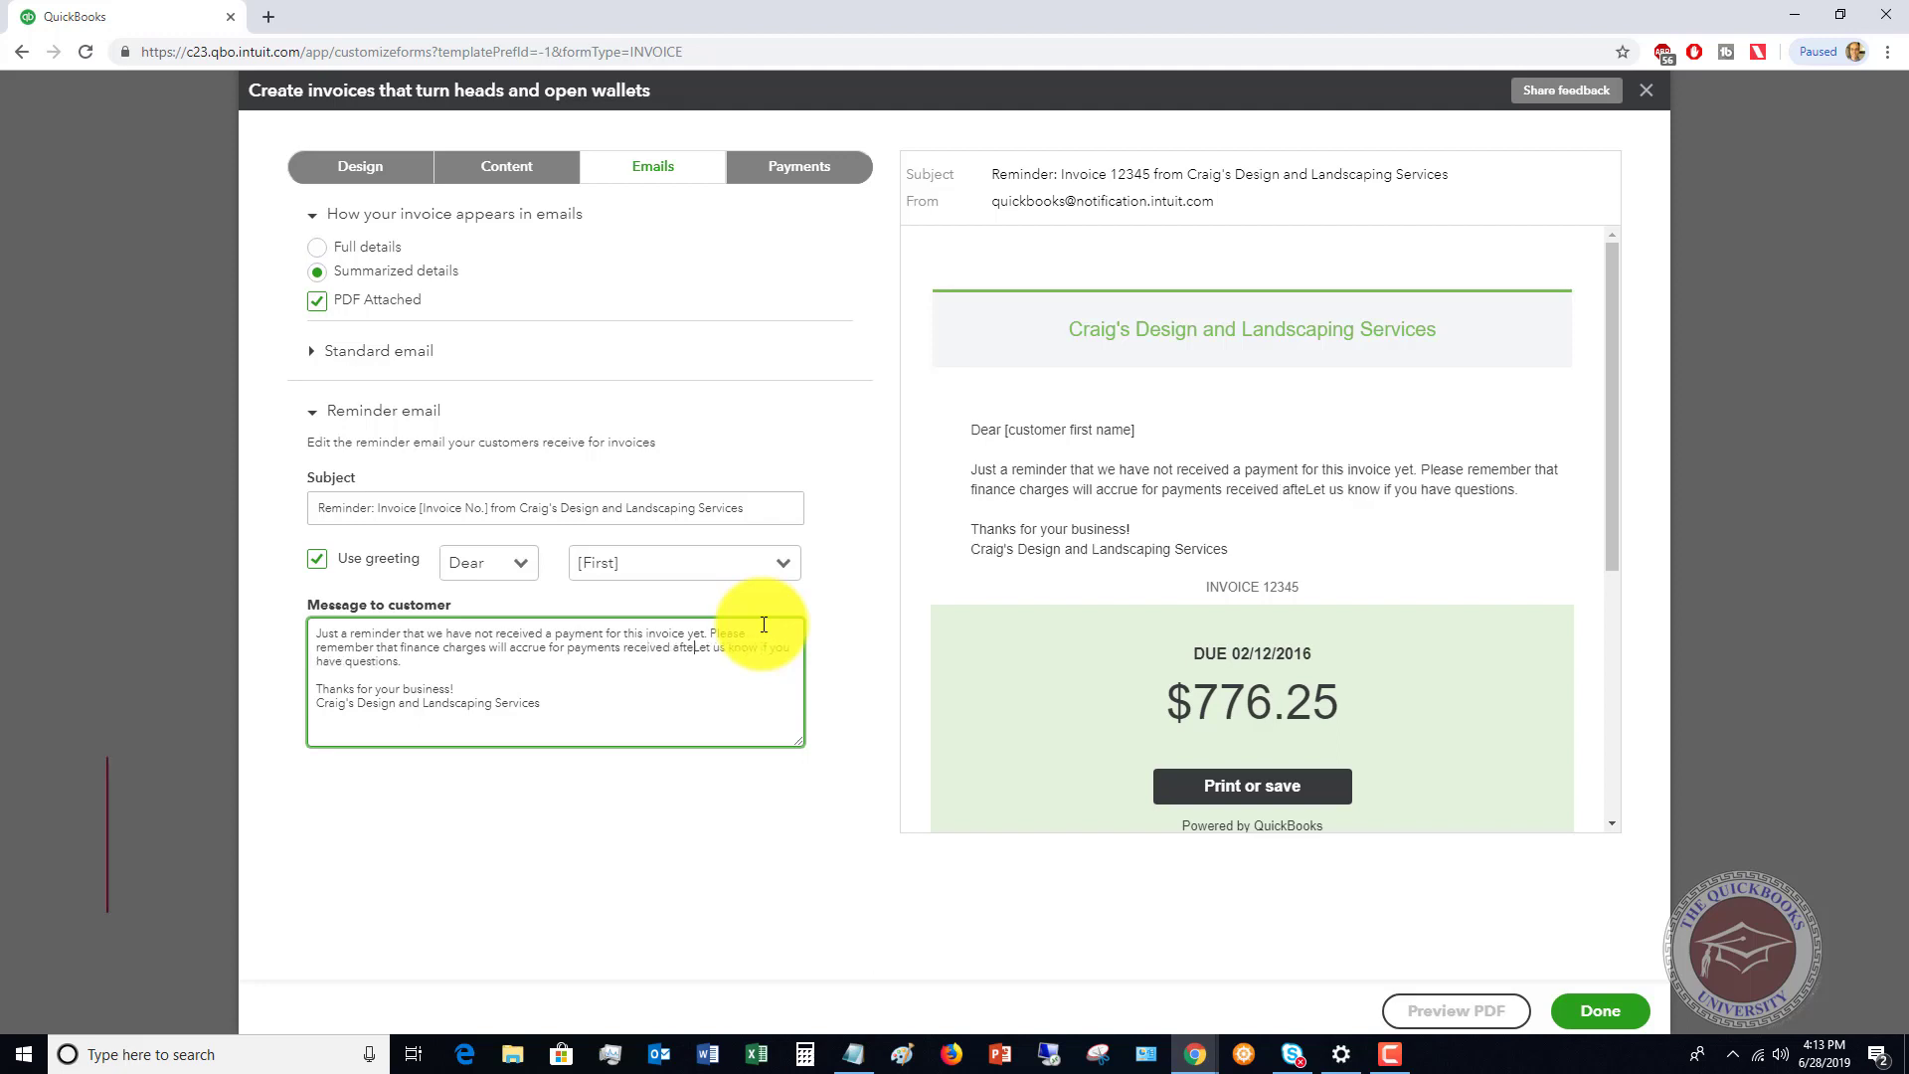
pyautogui.write('ue date')
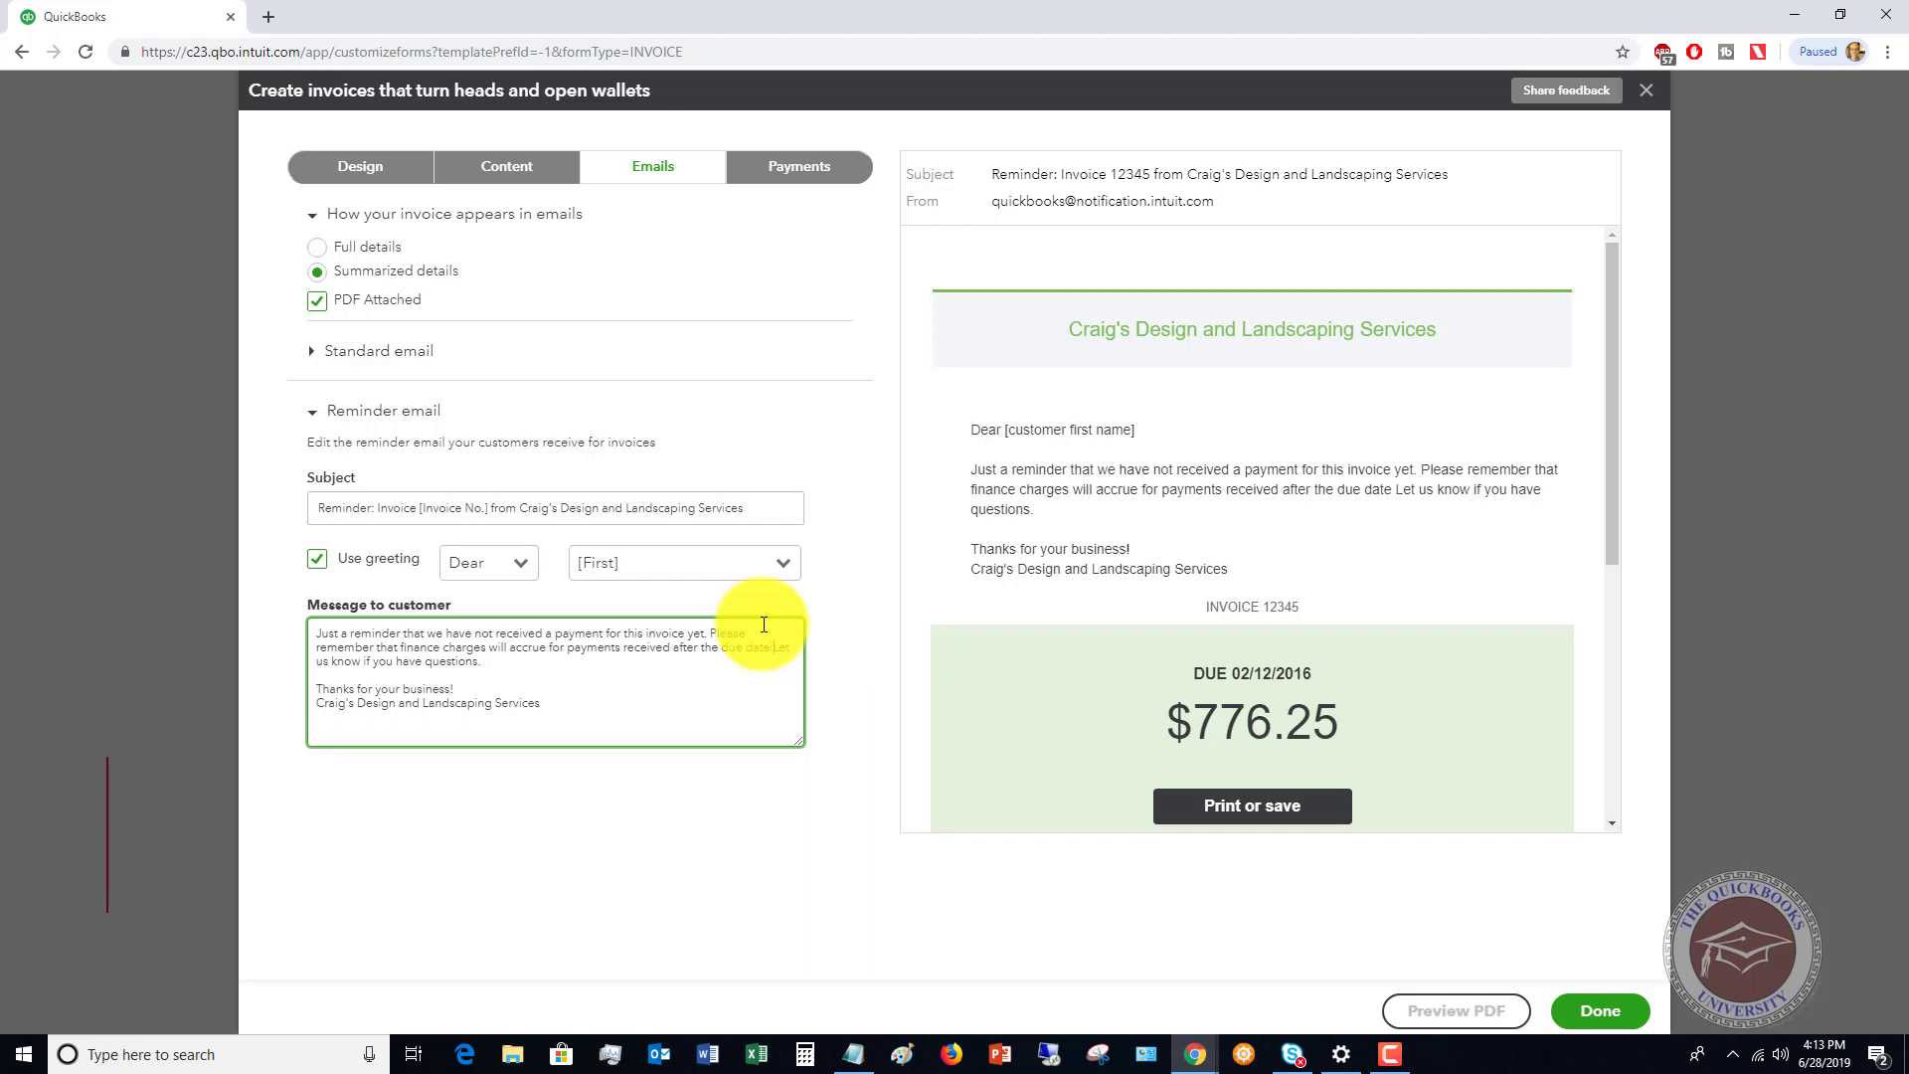
pyautogui.press('BackSpace')
pyautogui.write('.')
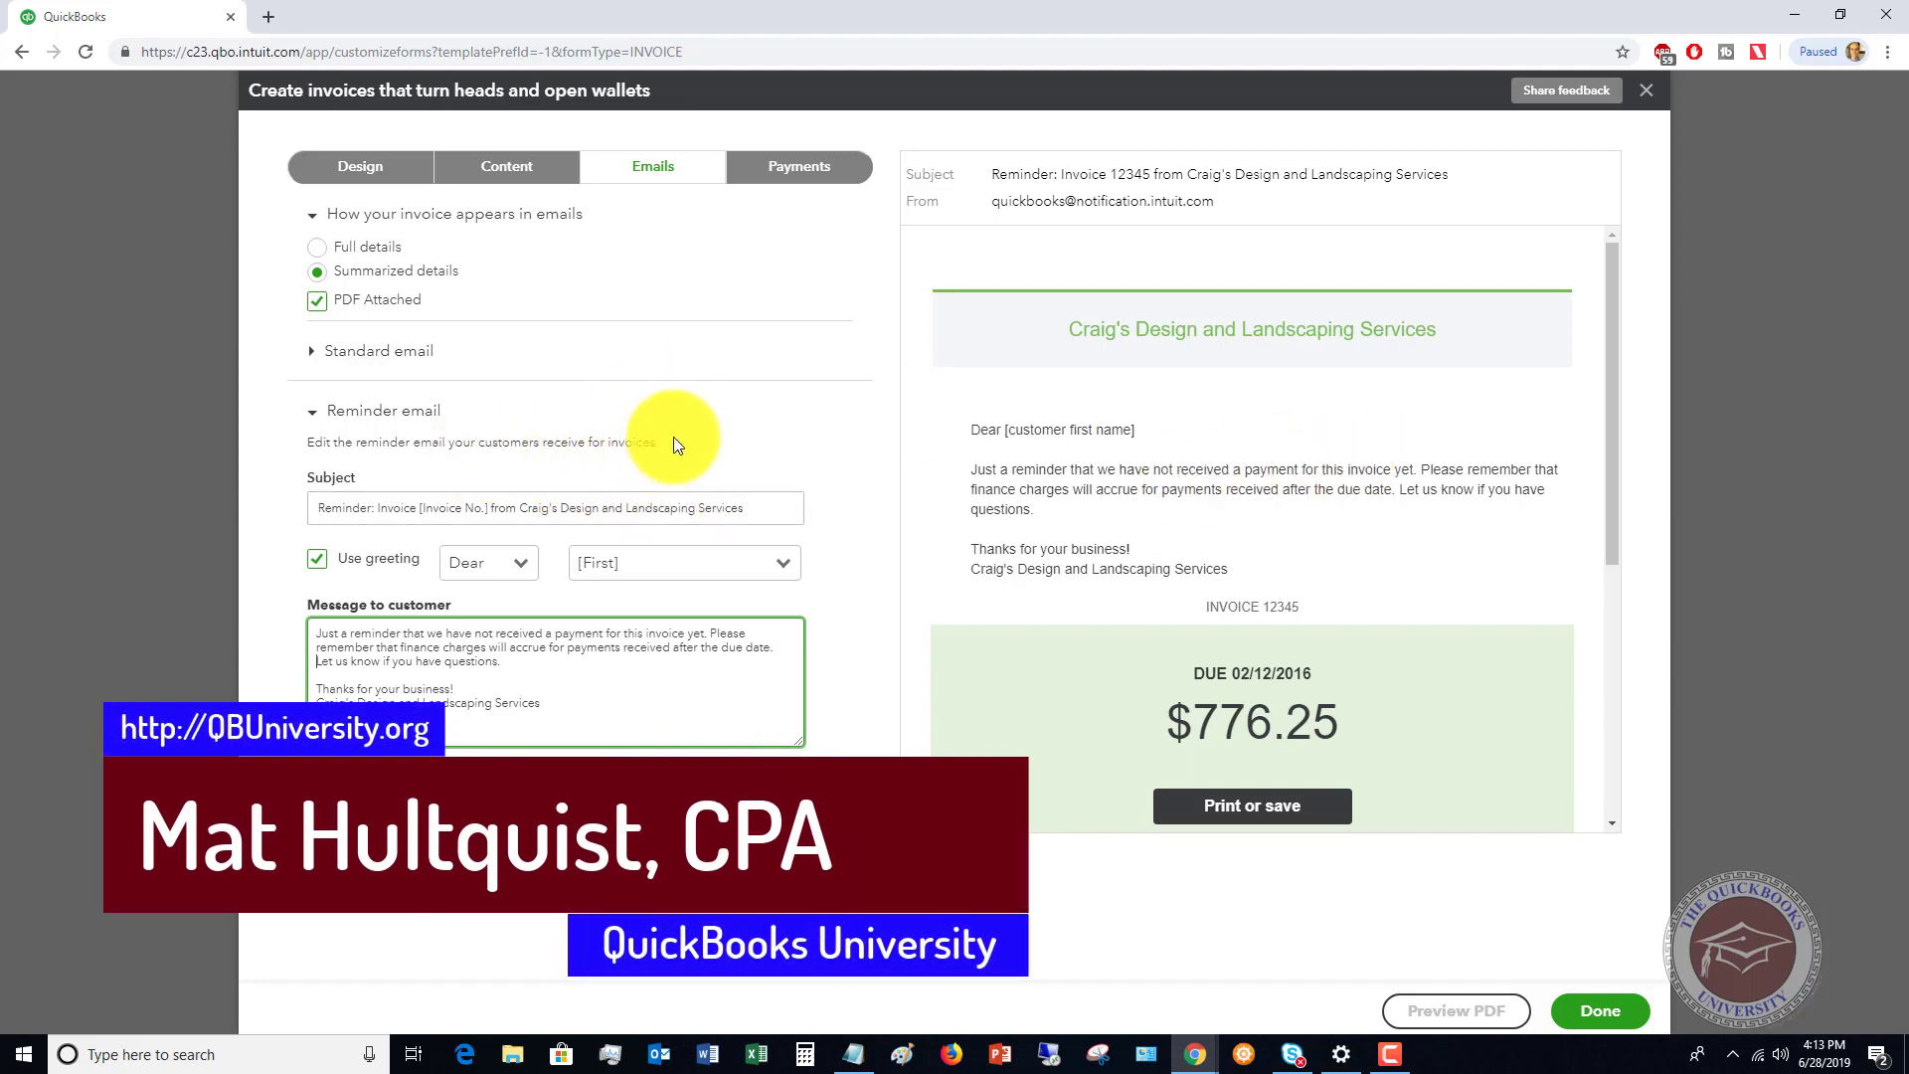
# Leave both credit card and bank transfer online payments switched off for invoices
pyautogui.click(805, 179)
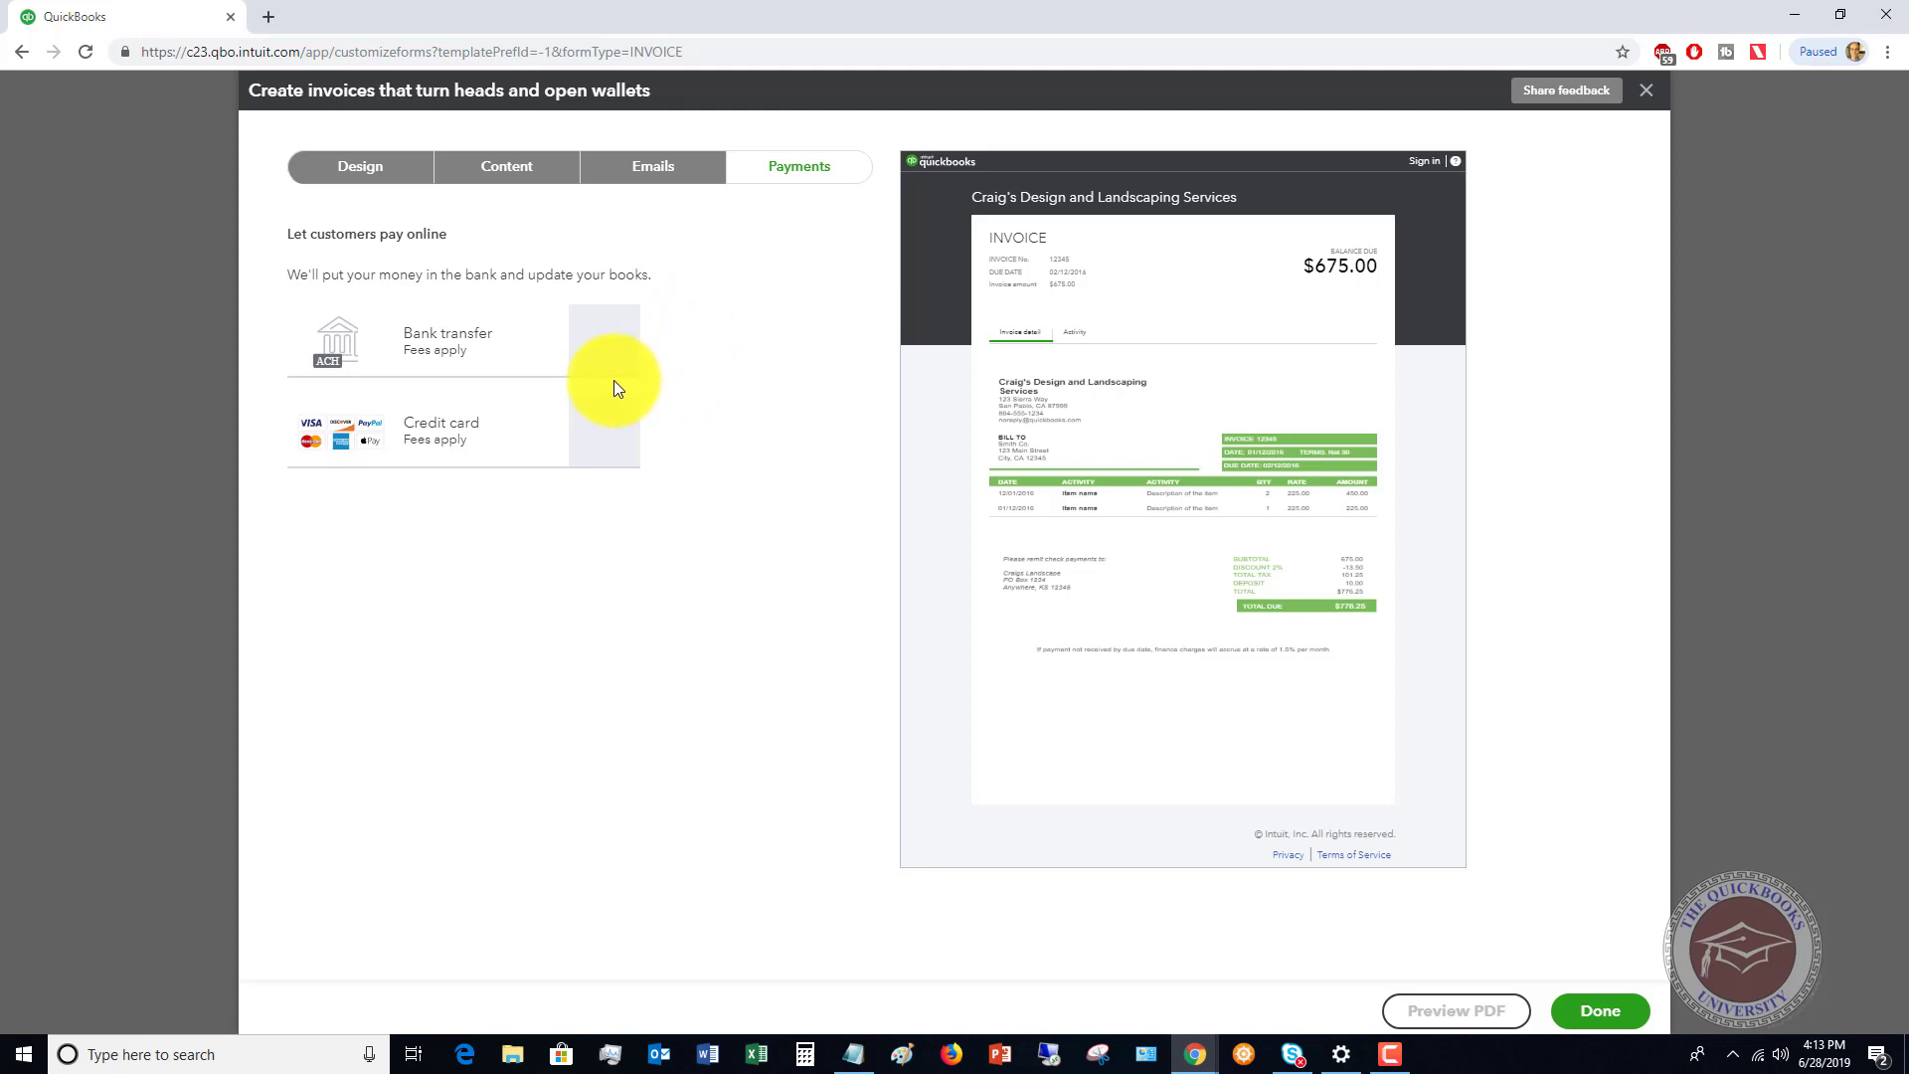
pyautogui.click(604, 434)
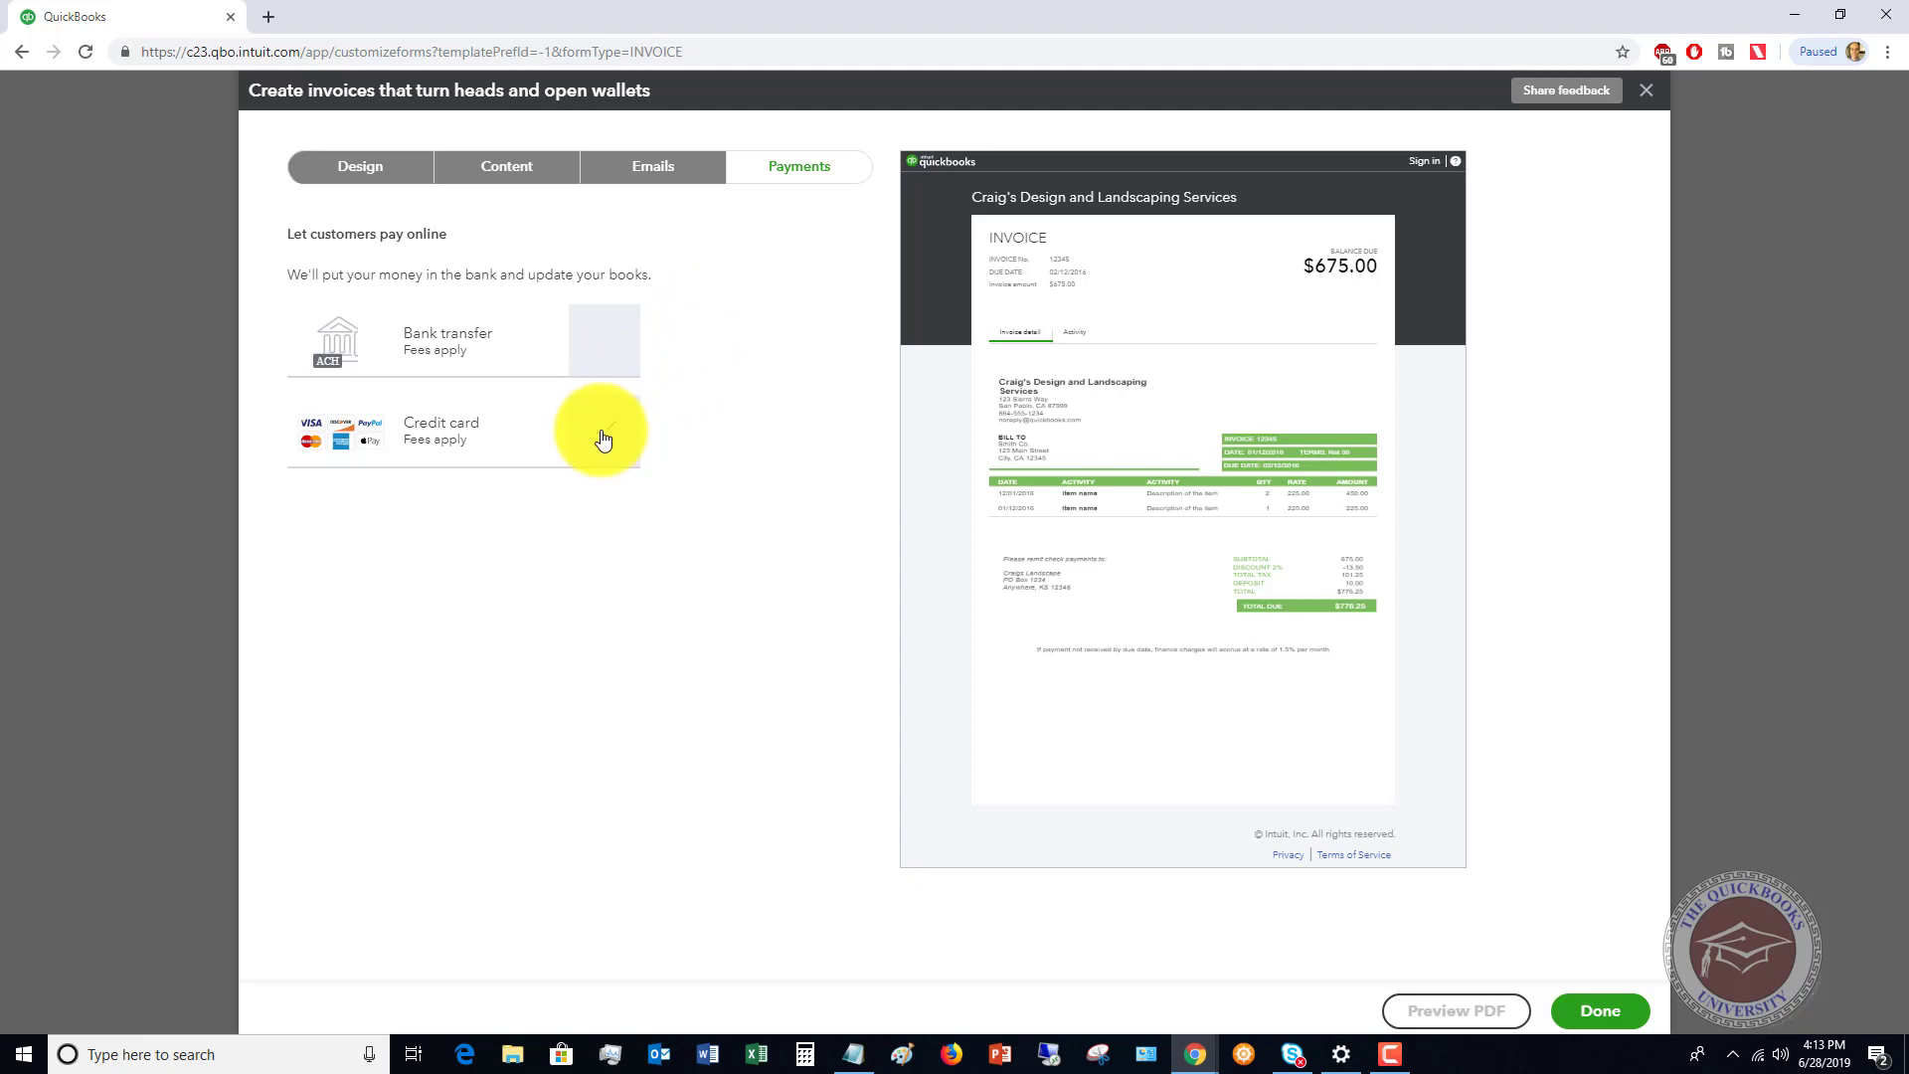
pyautogui.click(608, 346)
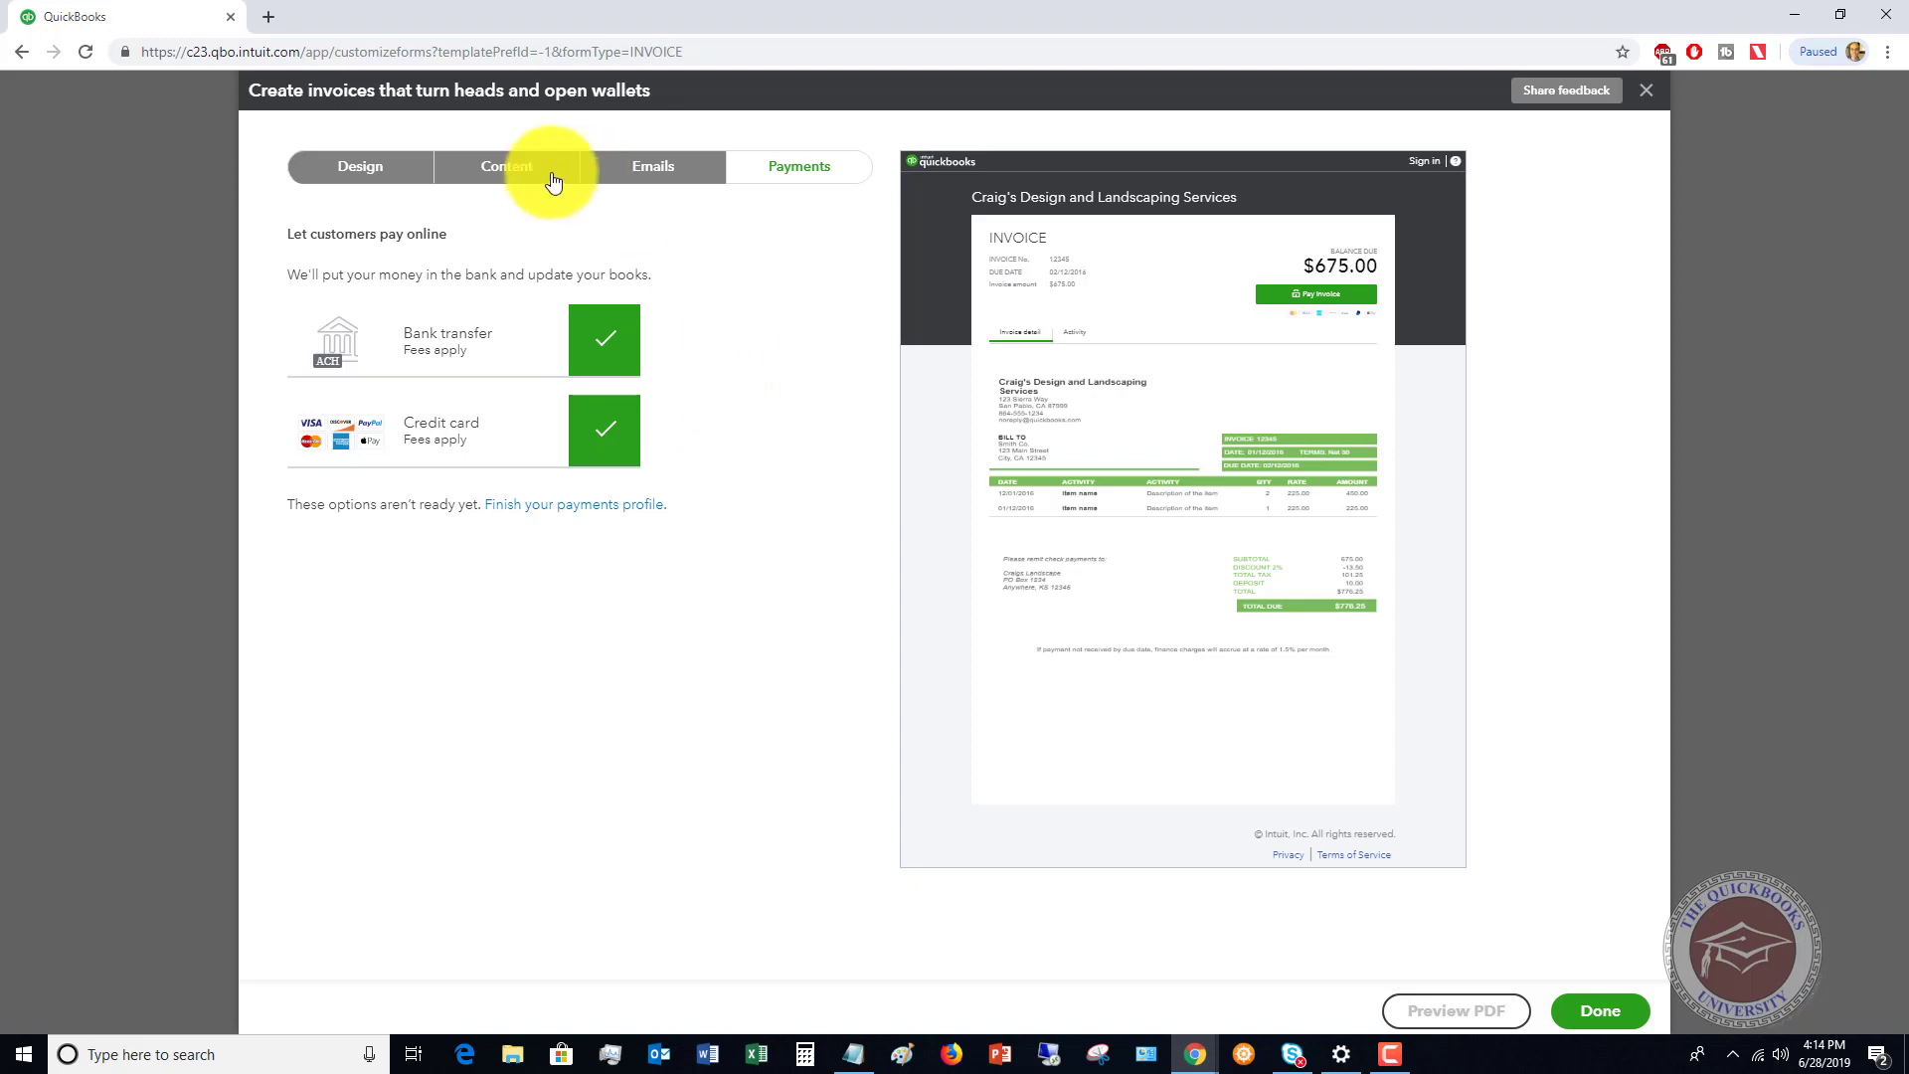
pyautogui.click(601, 349)
pyautogui.click(606, 427)
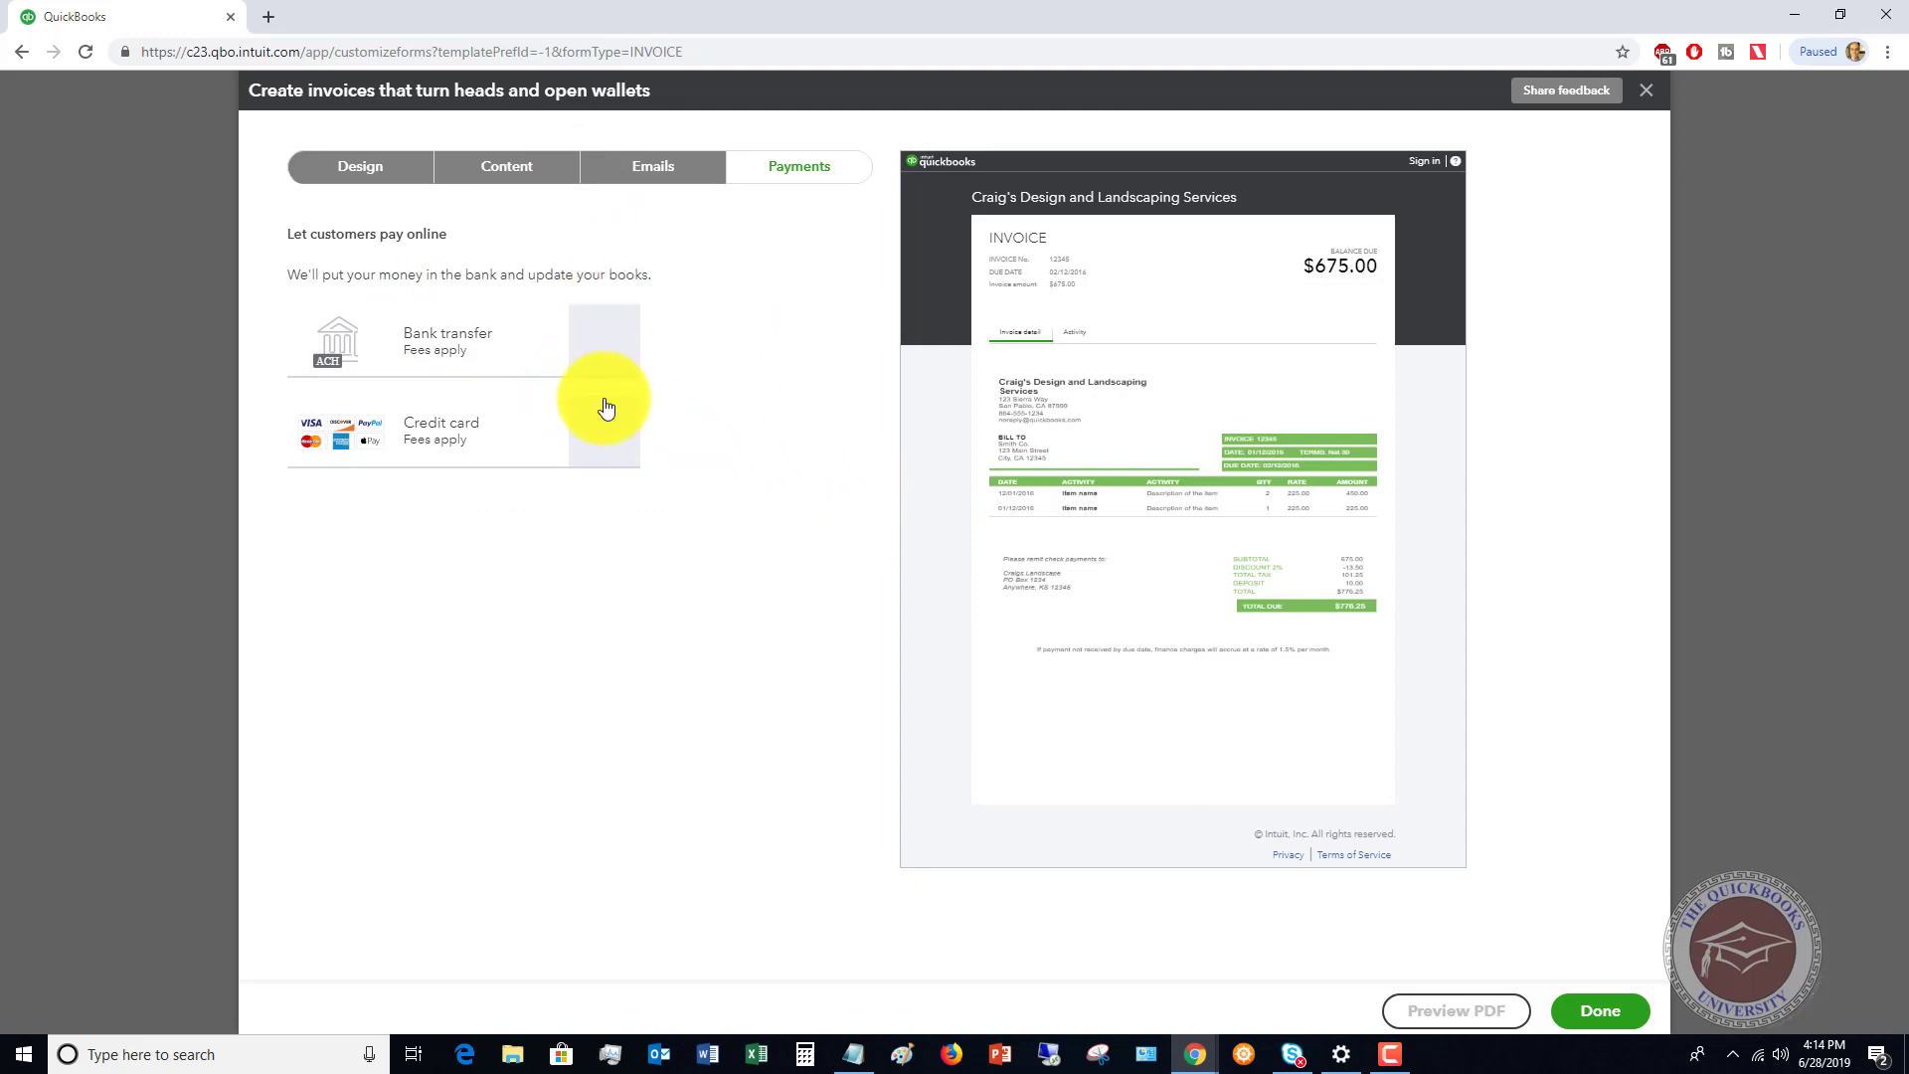
# Save the My Custom Invoice style with Done
pyautogui.click(1598, 1012)
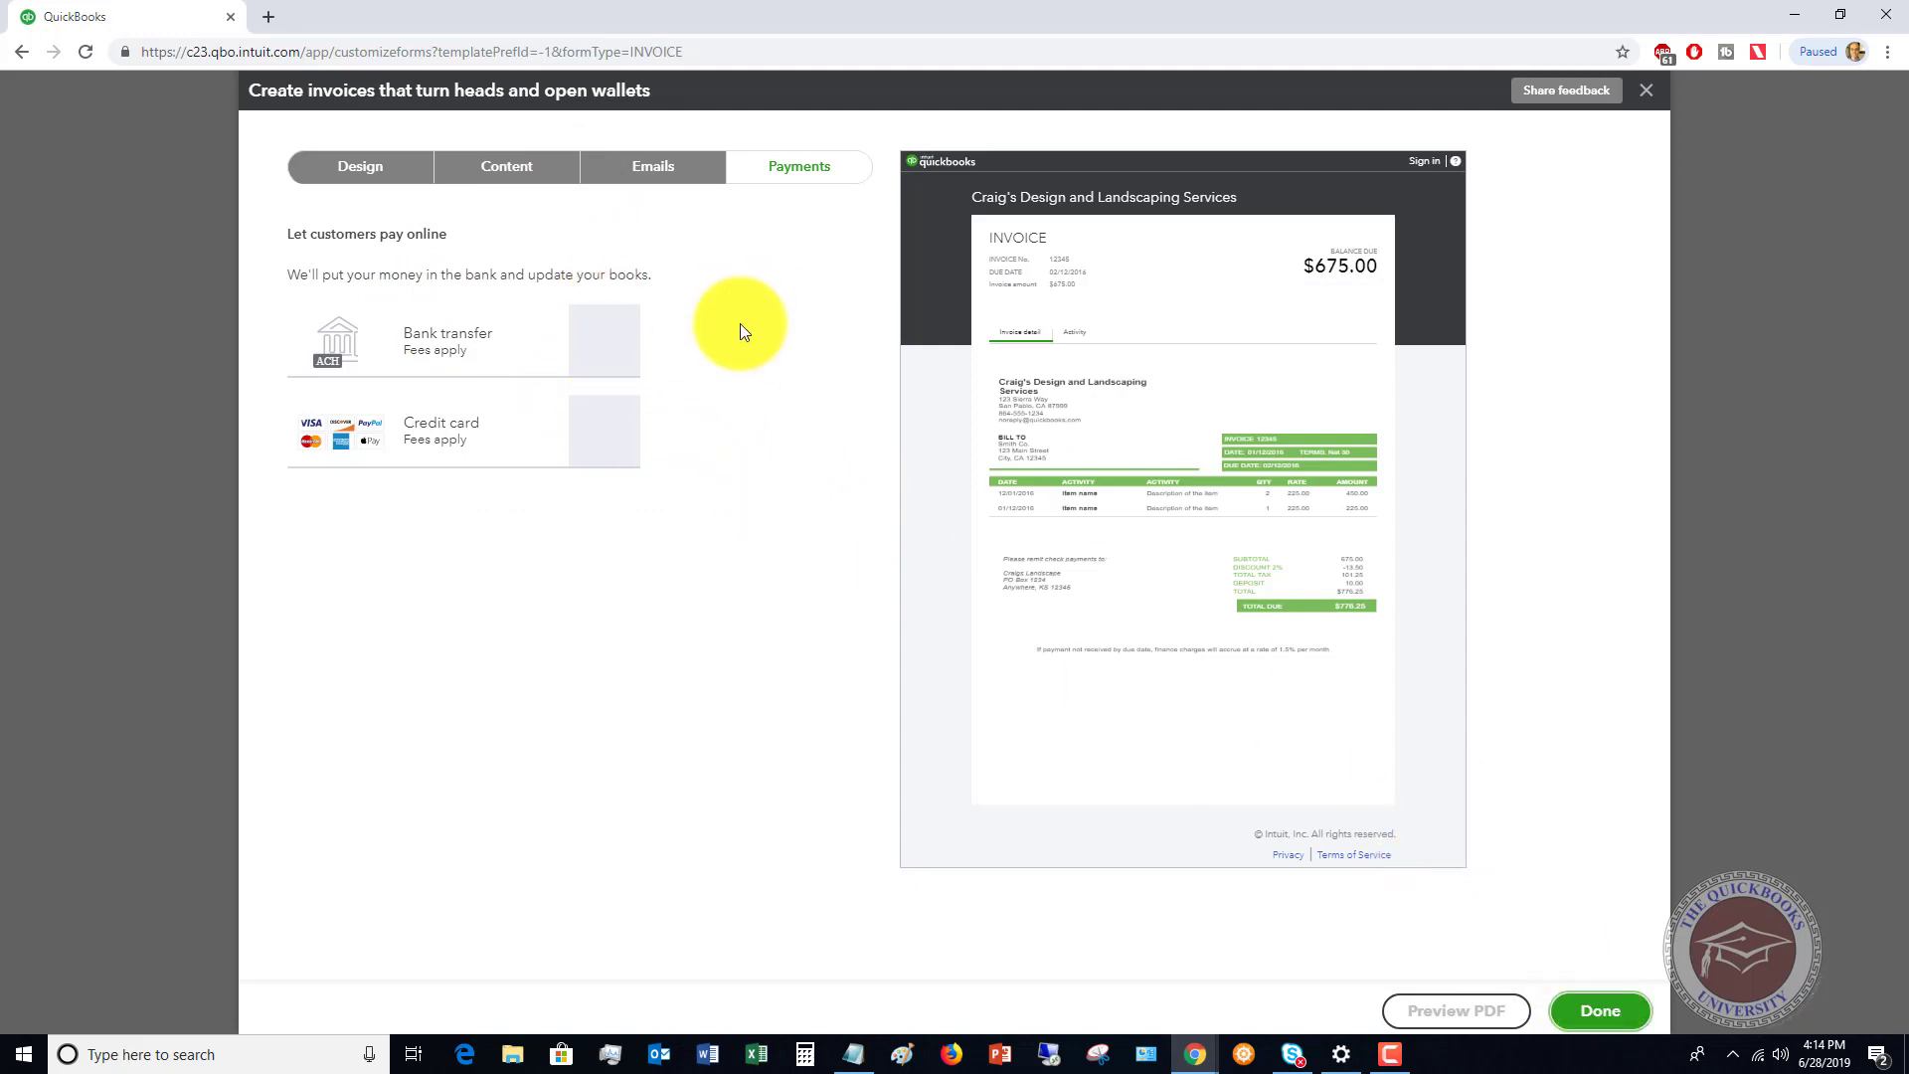